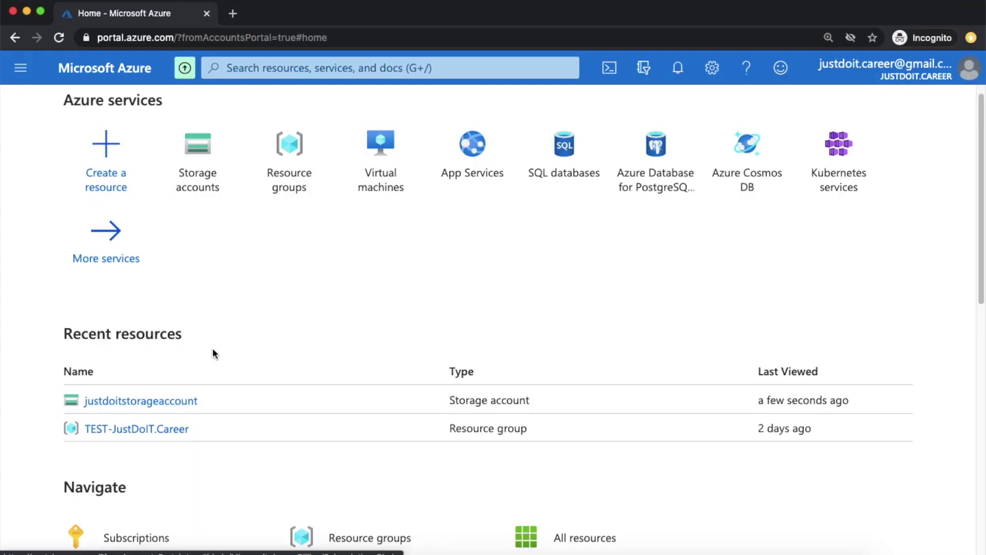
Open the justdoitstorageaccount storage account, collapse its Essentials details and go to its list of containers
{"action": "key", "text": "ctrl+Right"}
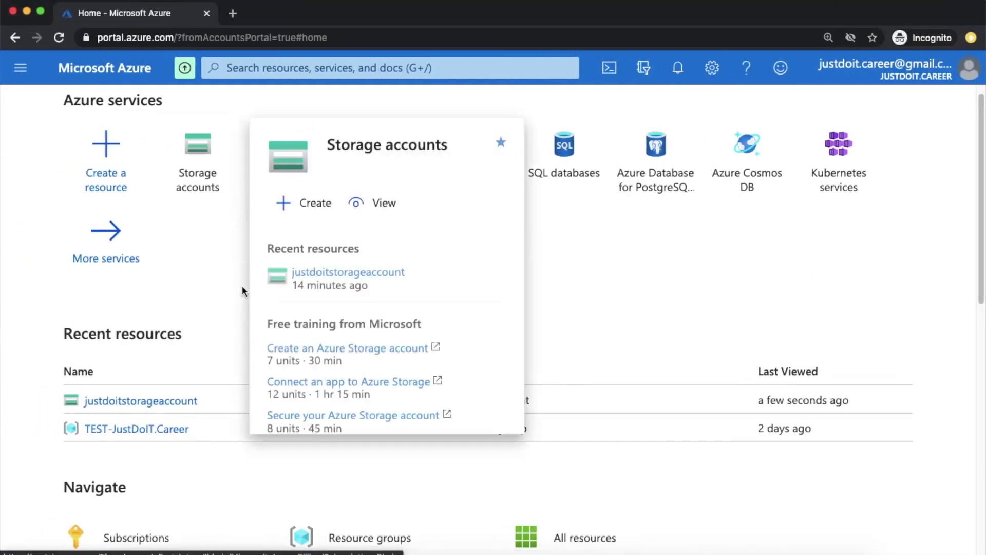
{"action": "left_click", "coordinate": [206, 172]}
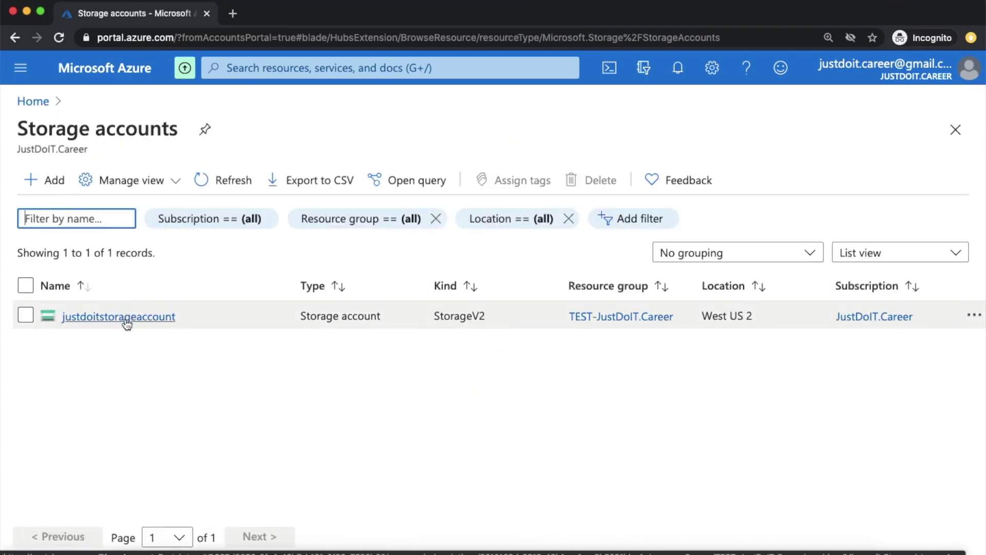
{"action": "left_click", "coordinate": [118, 316]}
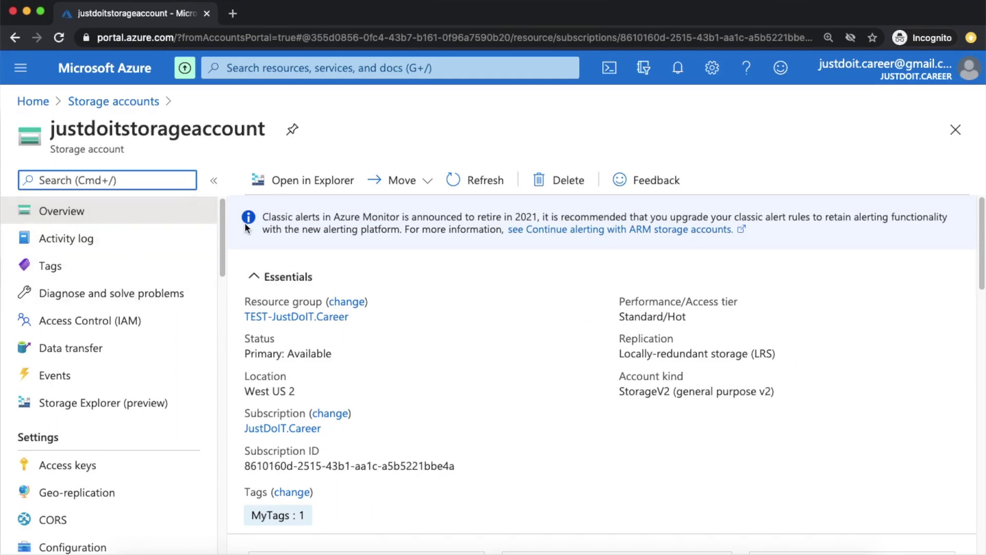
{"action": "left_click", "coordinate": [253, 278]}
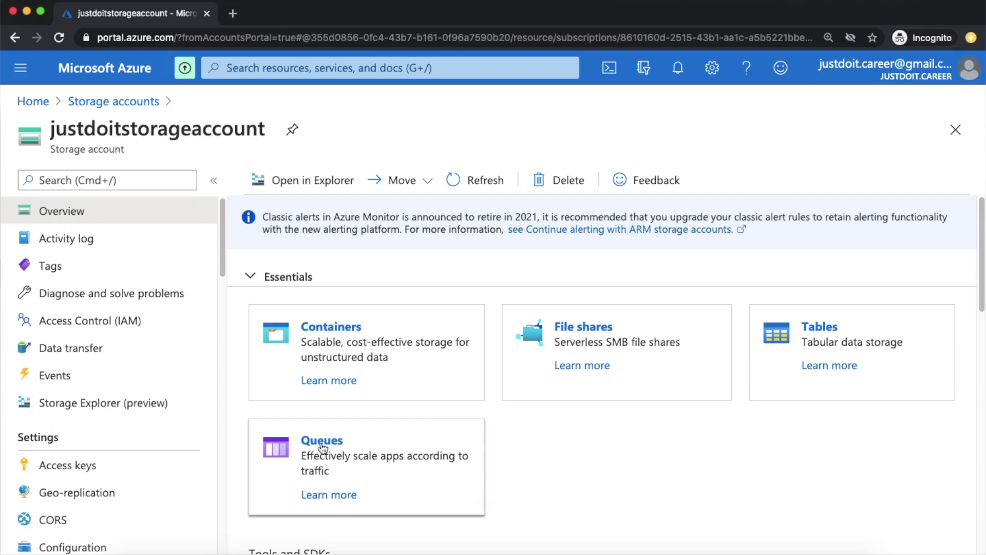
{"action": "left_click", "coordinate": [345, 334]}
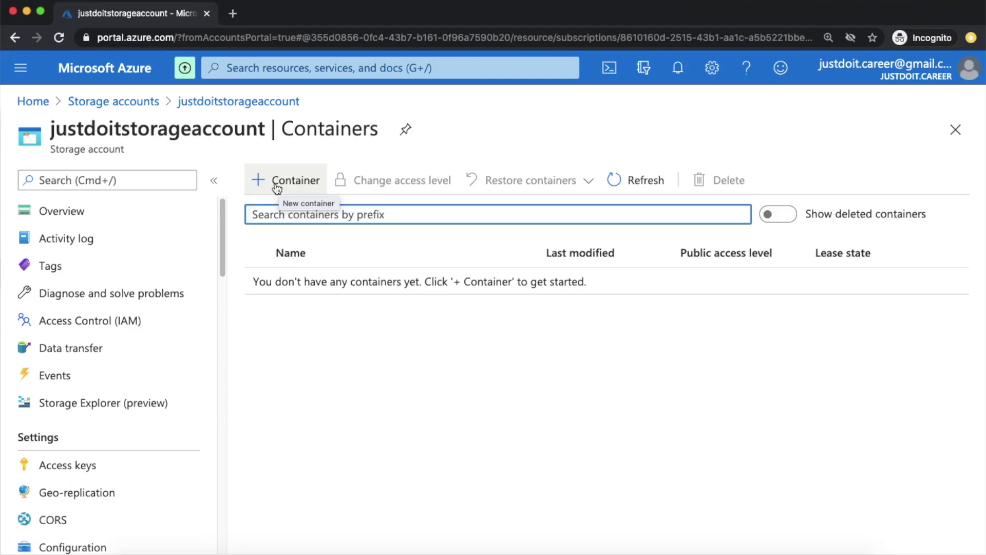
Create a container named container1 with public access level Container (anonymous read access for containers and blobs)
{"action": "left_click", "coordinate": [296, 186]}
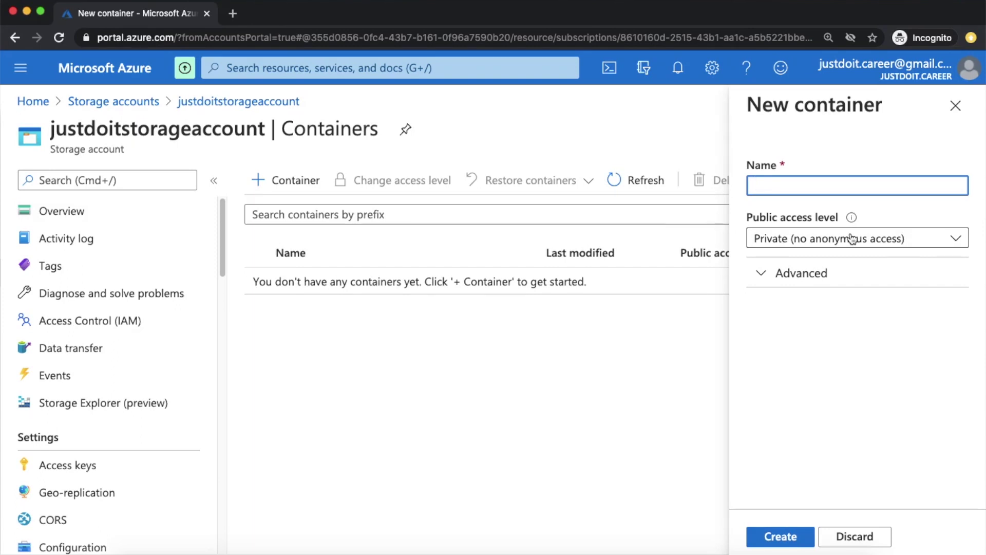
{"action": "type", "text": "container1"}
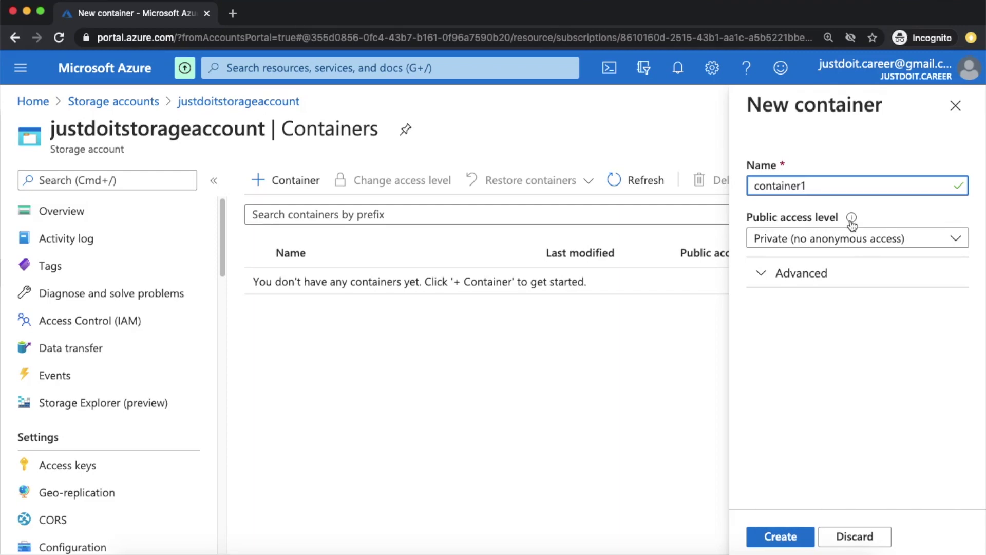
{"action": "mouse_move", "coordinate": [852, 222]}
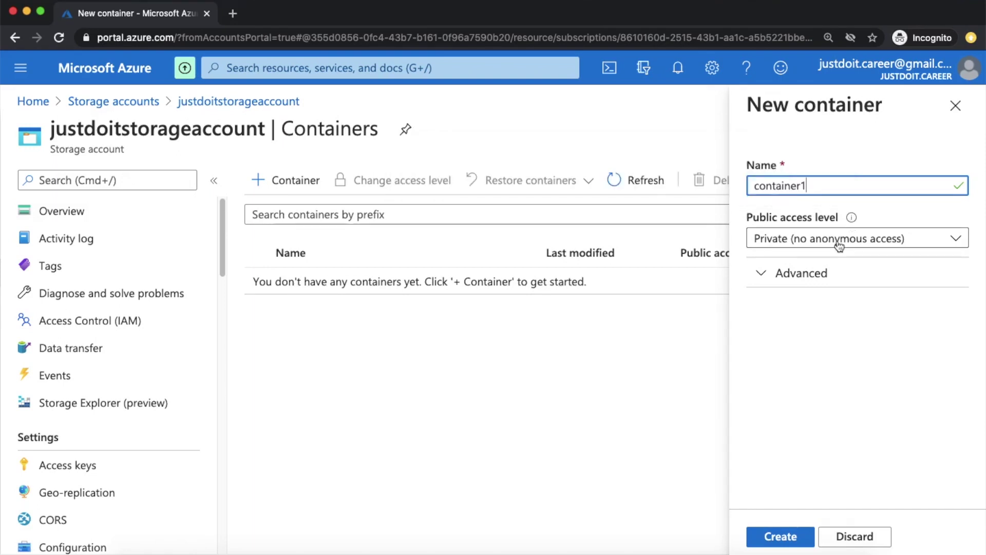
{"action": "left_click", "coordinate": [839, 246]}
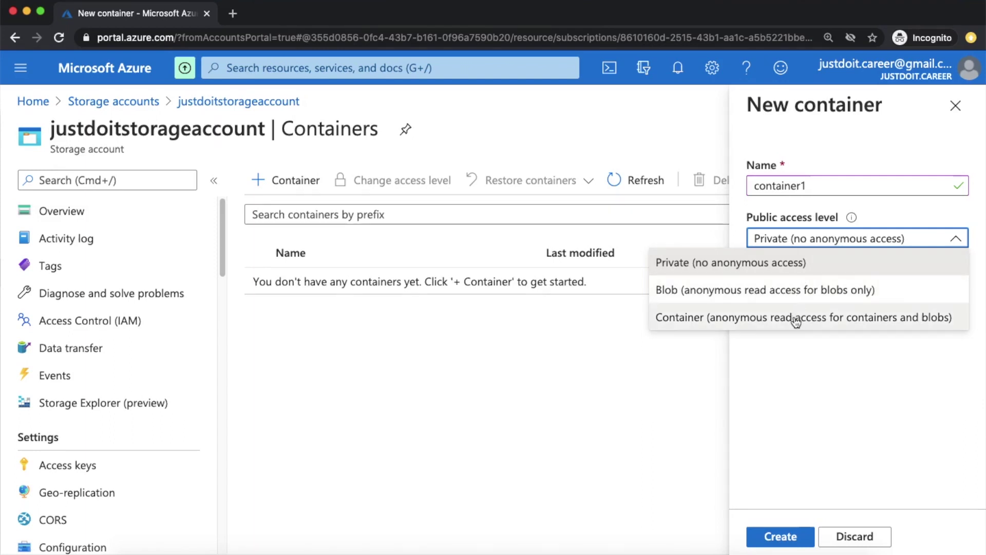
{"action": "left_click", "coordinate": [760, 319]}
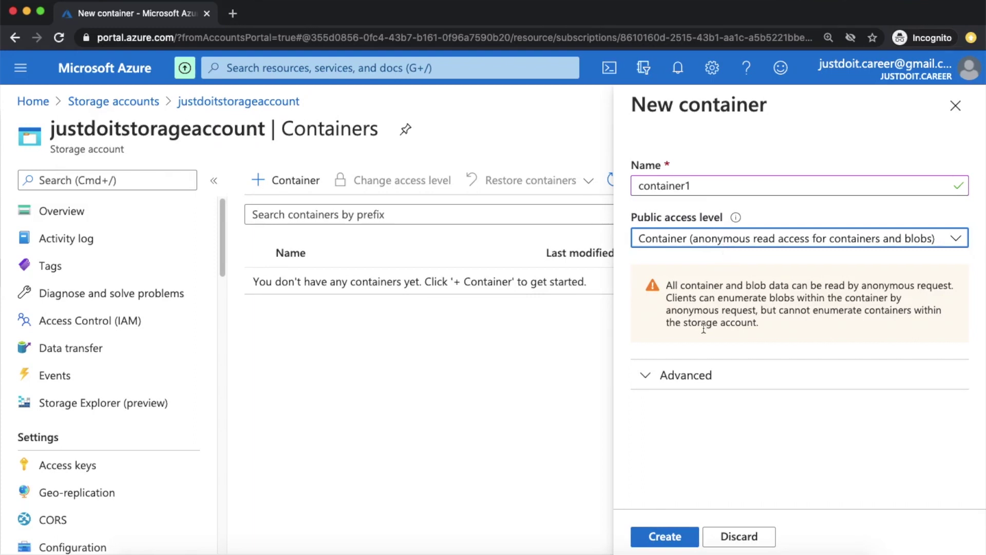
{"action": "left_click", "coordinate": [675, 542]}
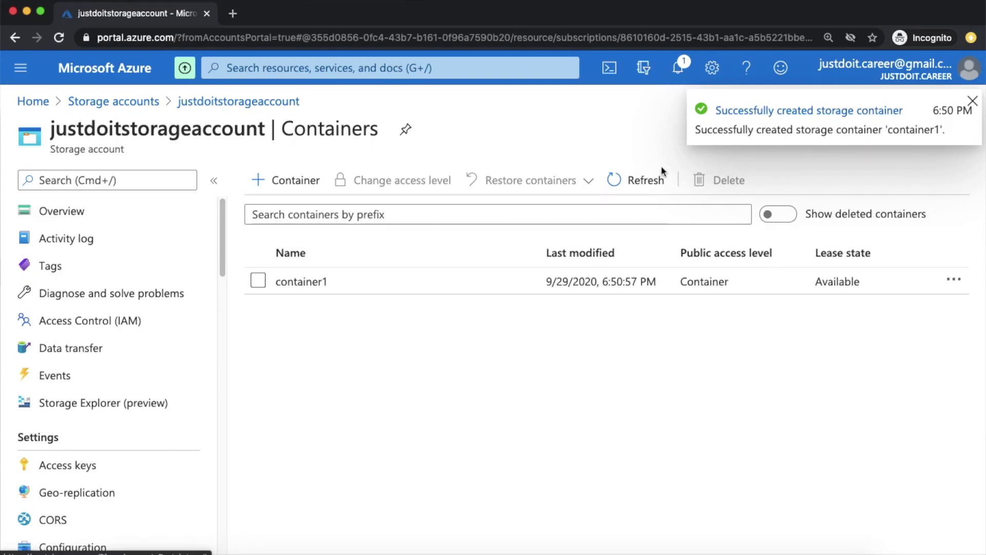
Open container1 and choose ML Cheat Sheet.jpeg from the Documents folder as the blob file for upload
{"action": "left_click", "coordinate": [308, 287]}
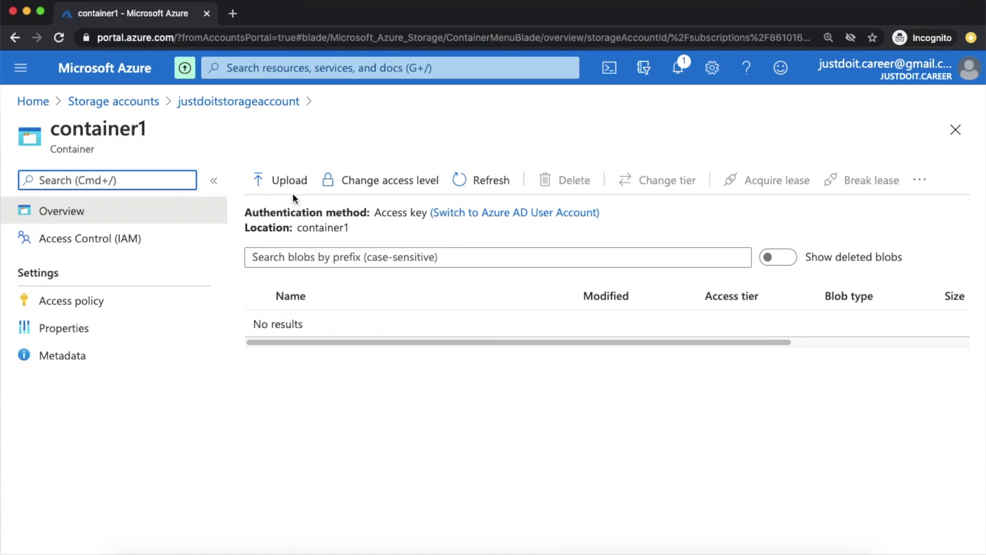
{"action": "left_click", "coordinate": [284, 181]}
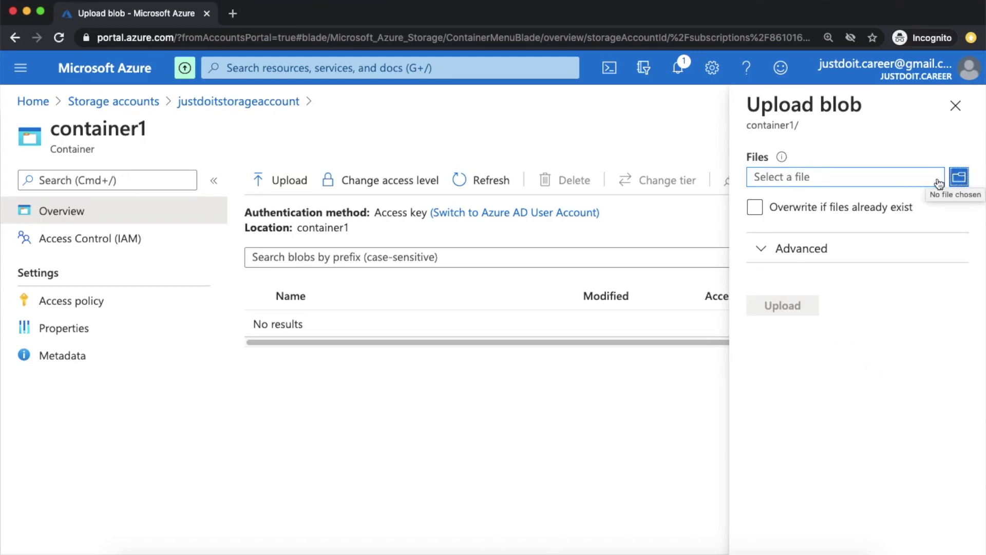
{"action": "left_click", "coordinate": [959, 179]}
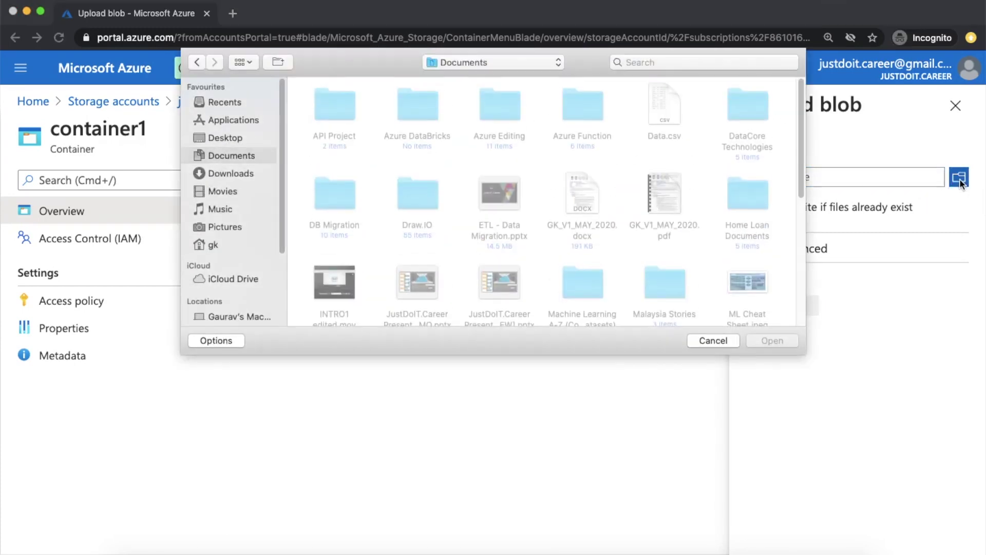
{"action": "scroll", "coordinate": [536, 235], "scroll_direction": "down", "scroll_amount": 2}
{"action": "scroll", "coordinate": [536, 236], "scroll_direction": "down", "scroll_amount": 2}
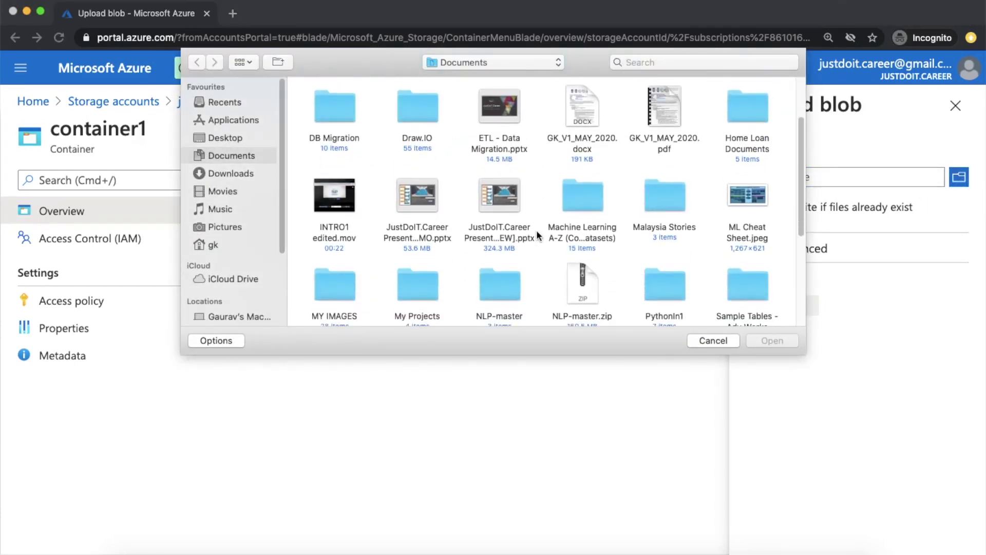
{"action": "left_click", "coordinate": [743, 201]}
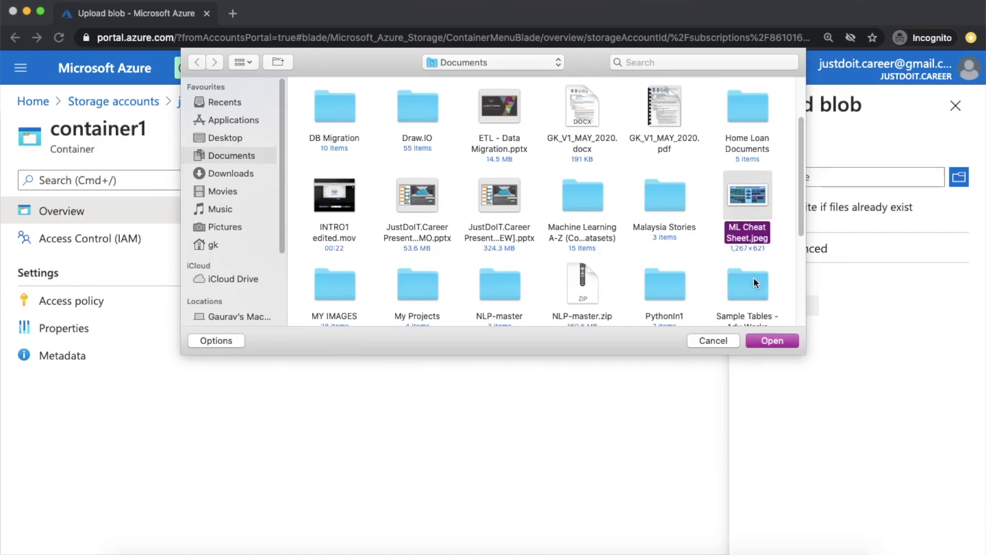
{"action": "left_click", "coordinate": [788, 345]}
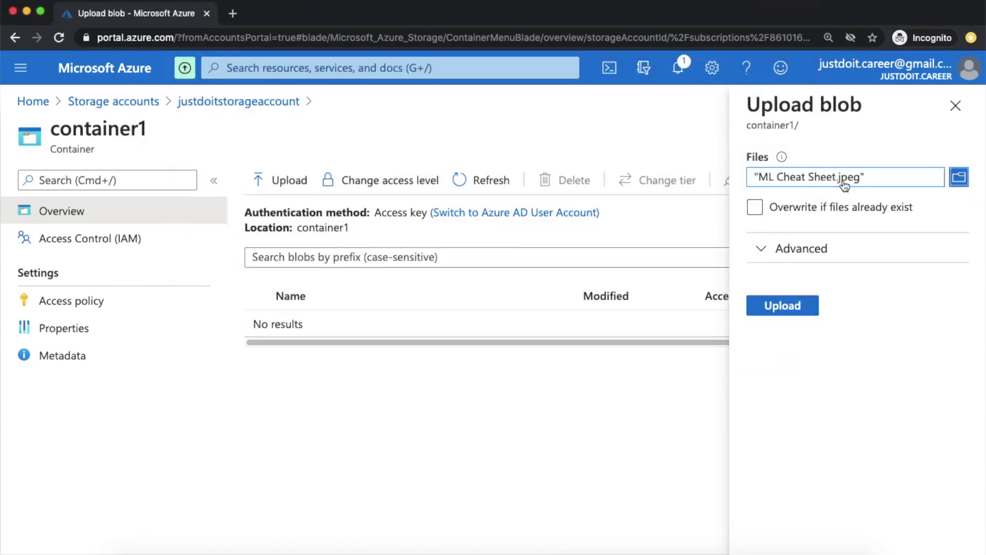
Expand the advanced upload options, try Azure AD user account authentication and set the authentication type back to Account key
{"action": "left_click", "coordinate": [764, 251]}
{"action": "scroll", "coordinate": [758, 369], "scroll_direction": "down", "scroll_amount": 3}
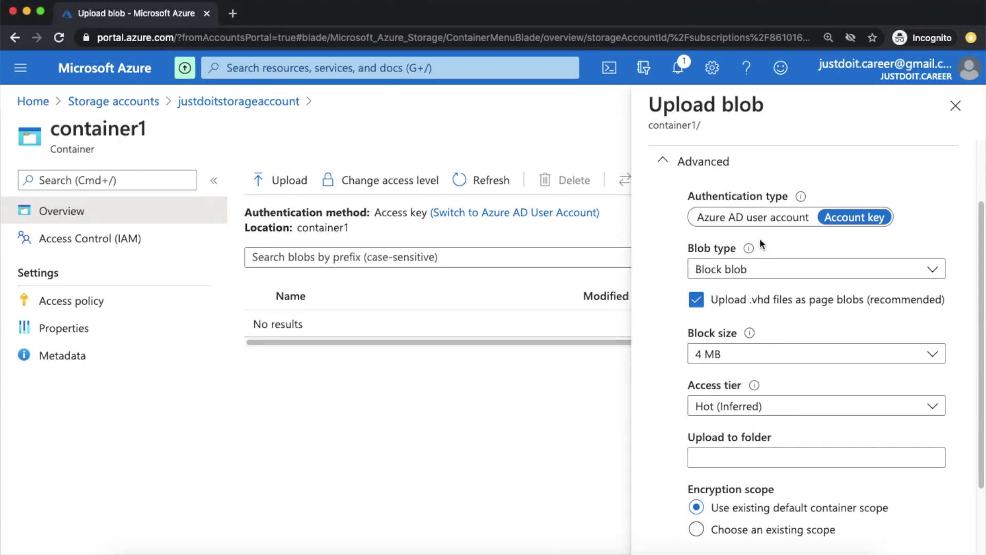
{"action": "double_click", "coordinate": [733, 194]}
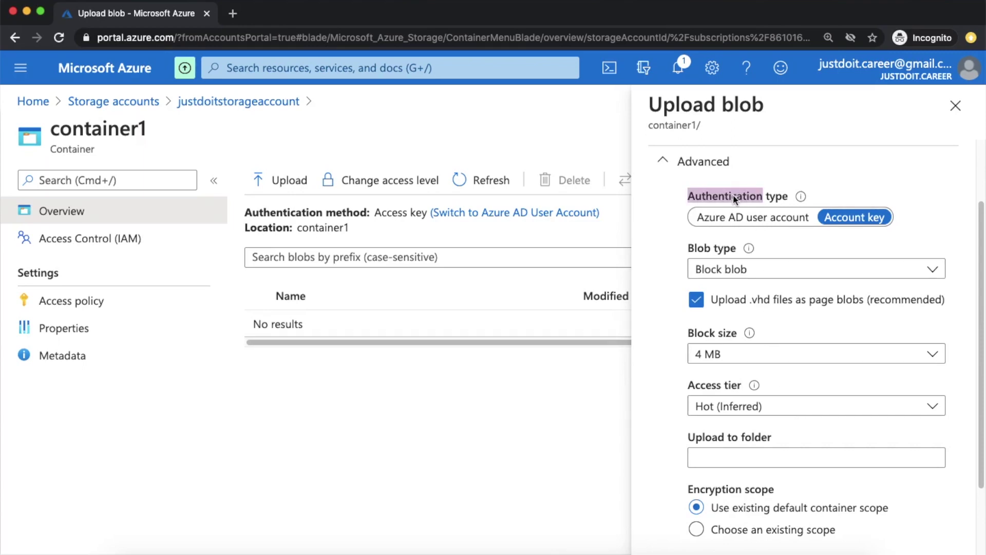
{"action": "triple_click", "coordinate": [732, 194]}
{"action": "left_click", "coordinate": [756, 224]}
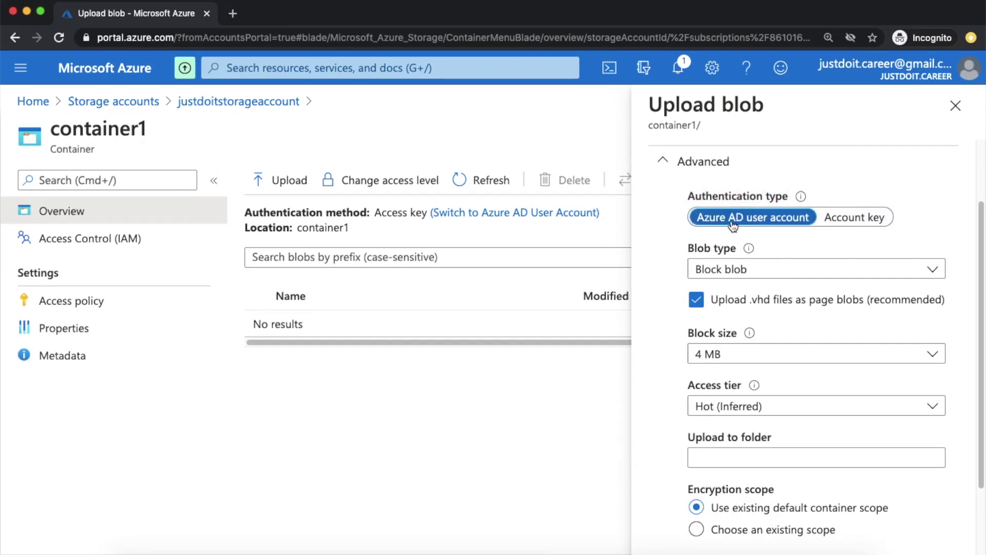
{"action": "left_click", "coordinate": [841, 222]}
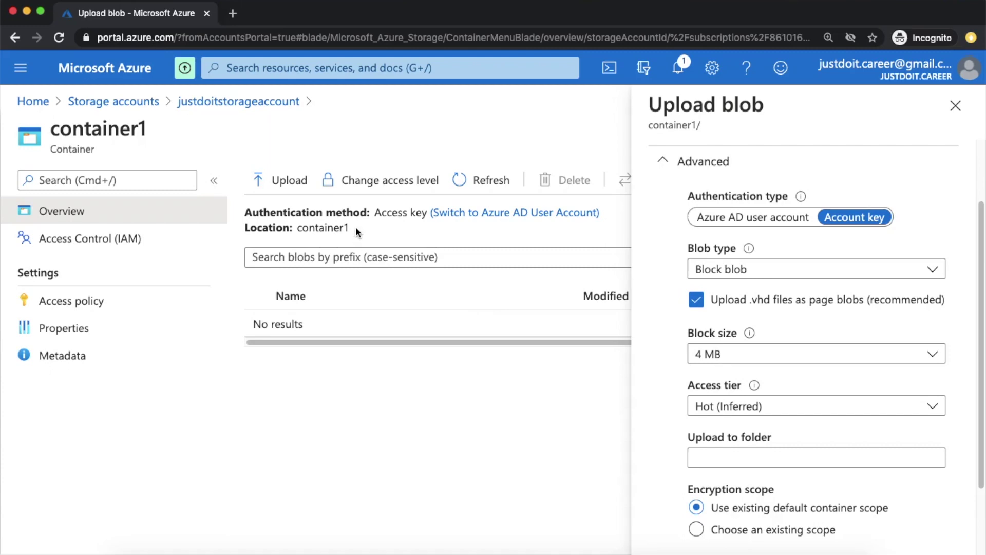
Examine the available blob types, block sizes and access tiers for the upload without changing the selections
{"action": "left_click", "coordinate": [749, 275]}
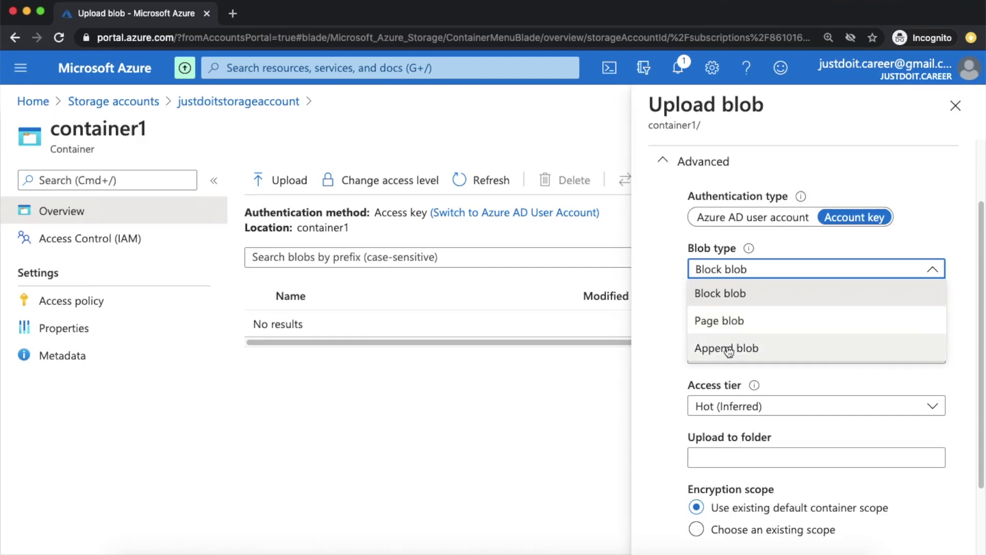
{"action": "left_click", "coordinate": [662, 301]}
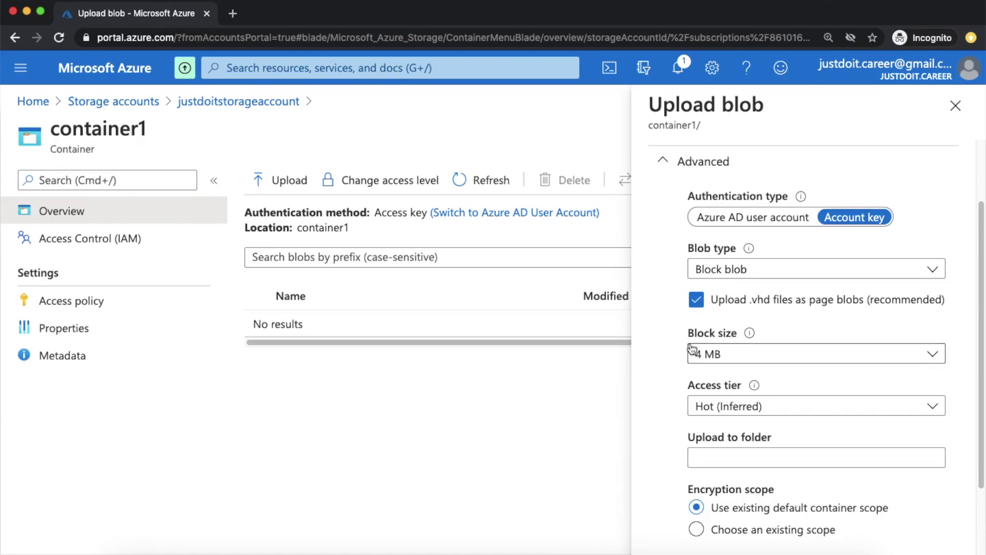
{"action": "scroll", "coordinate": [691, 345], "scroll_direction": "down", "scroll_amount": 1}
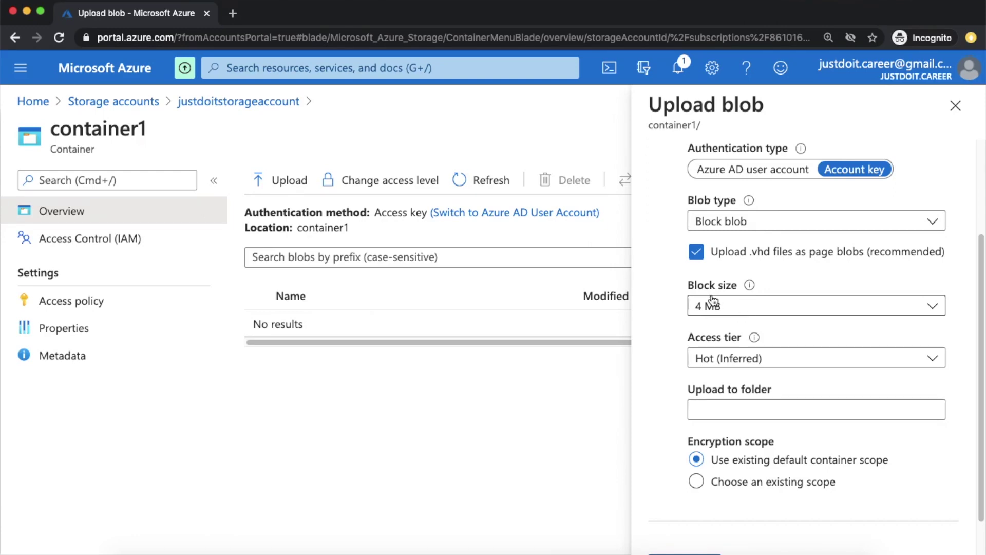
{"action": "left_click", "coordinate": [737, 308]}
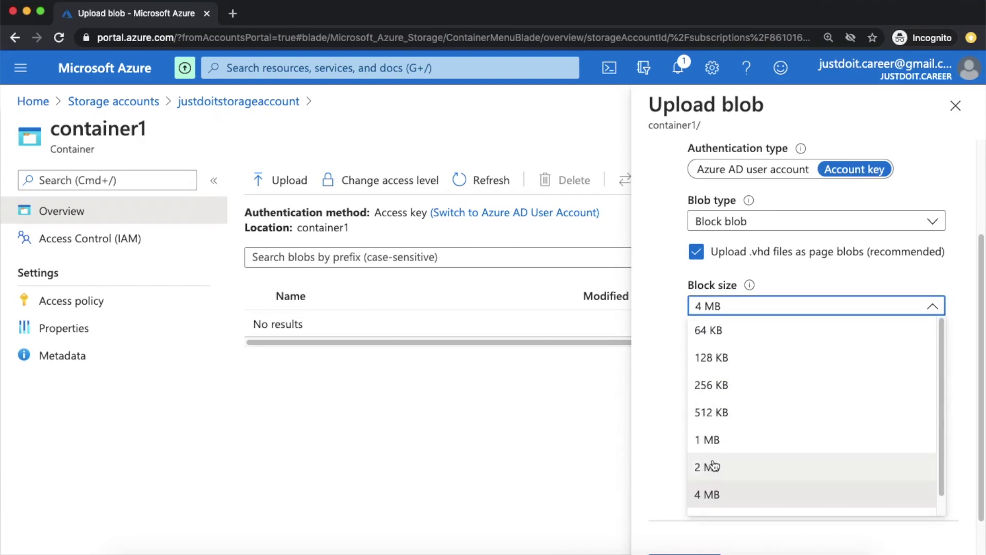
{"action": "scroll", "coordinate": [712, 467], "scroll_direction": "down", "scroll_amount": 1}
{"action": "left_click", "coordinate": [679, 452]}
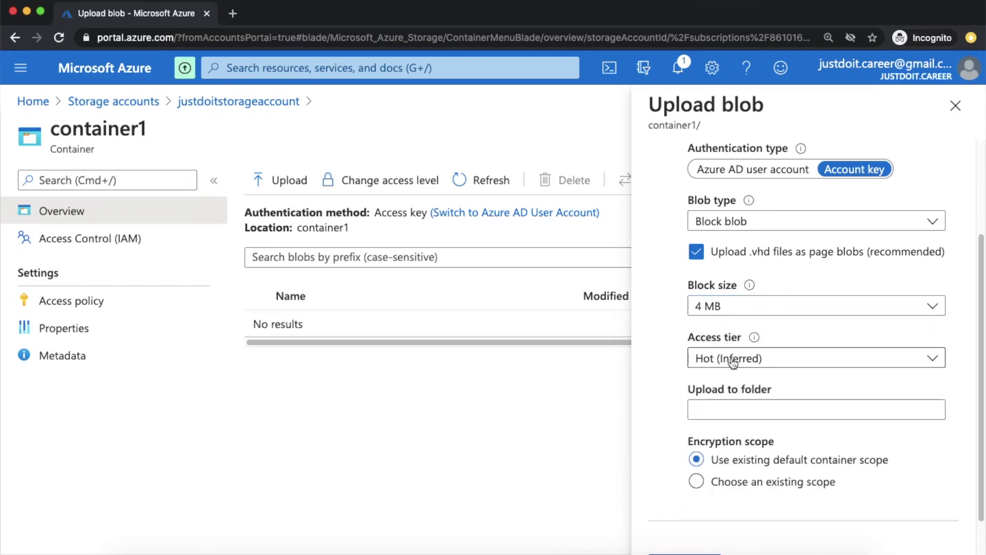
{"action": "left_click", "coordinate": [771, 363]}
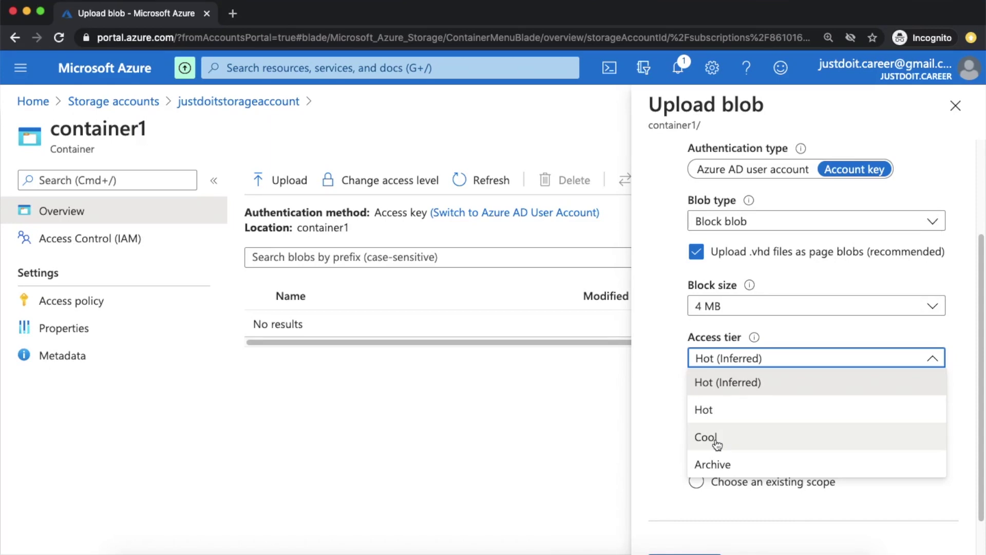
{"action": "left_click", "coordinate": [671, 426]}
Set the upload destination folder to NewFolder and collapse the advanced options
{"action": "left_click", "coordinate": [726, 407]}
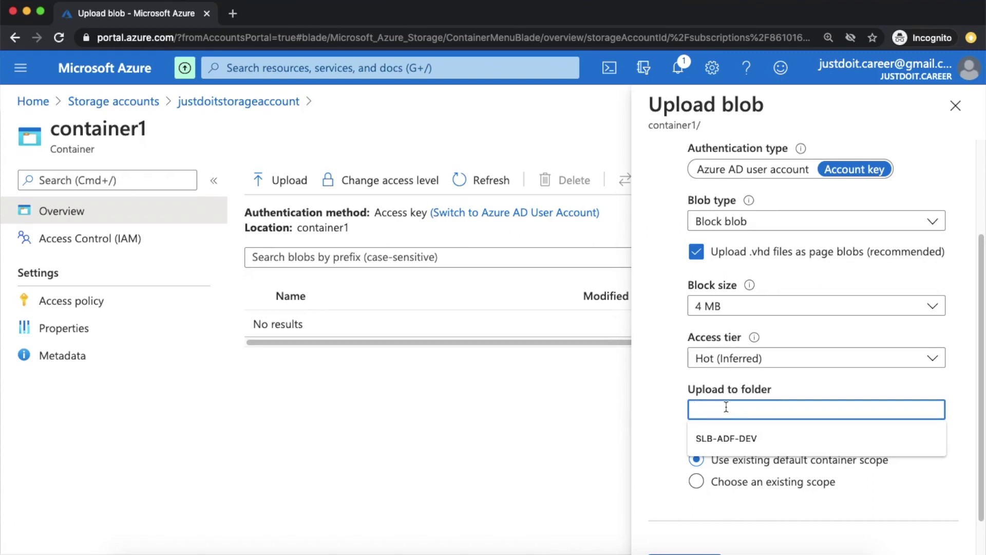
{"action": "type", "text": "NewFolder"}
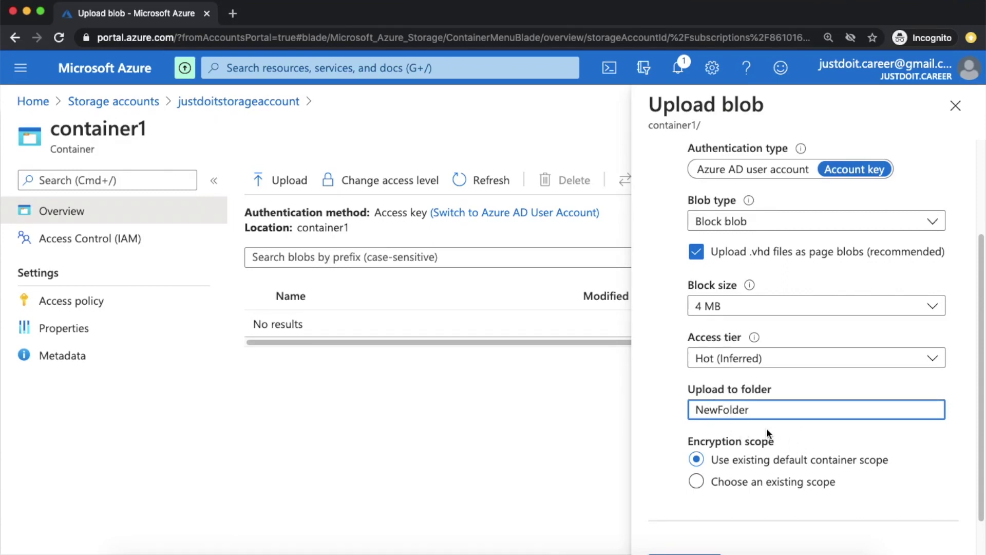
{"action": "scroll", "coordinate": [780, 423], "scroll_direction": "down", "scroll_amount": 2}
{"action": "scroll", "coordinate": [937, 371], "scroll_direction": "up", "scroll_amount": 5}
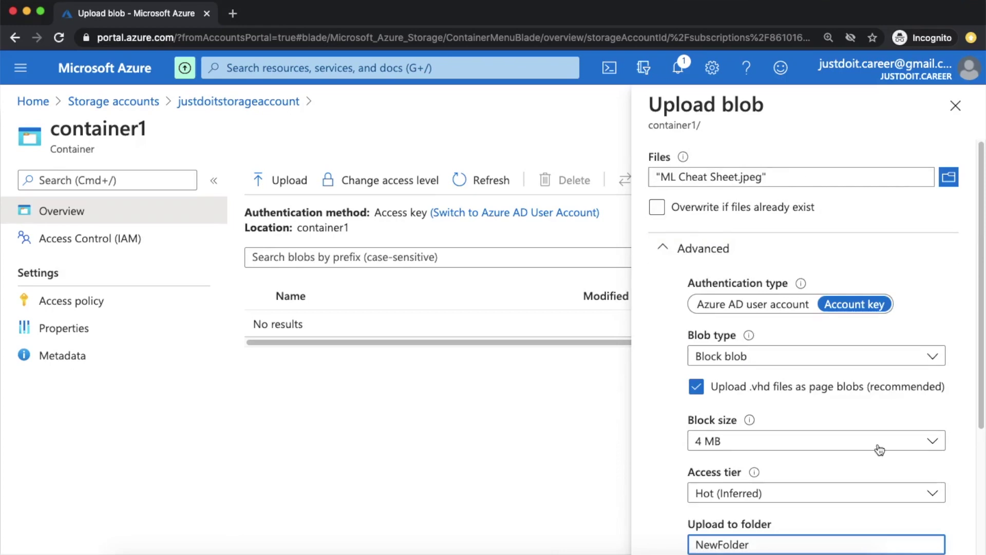
{"action": "left_click", "coordinate": [667, 248]}
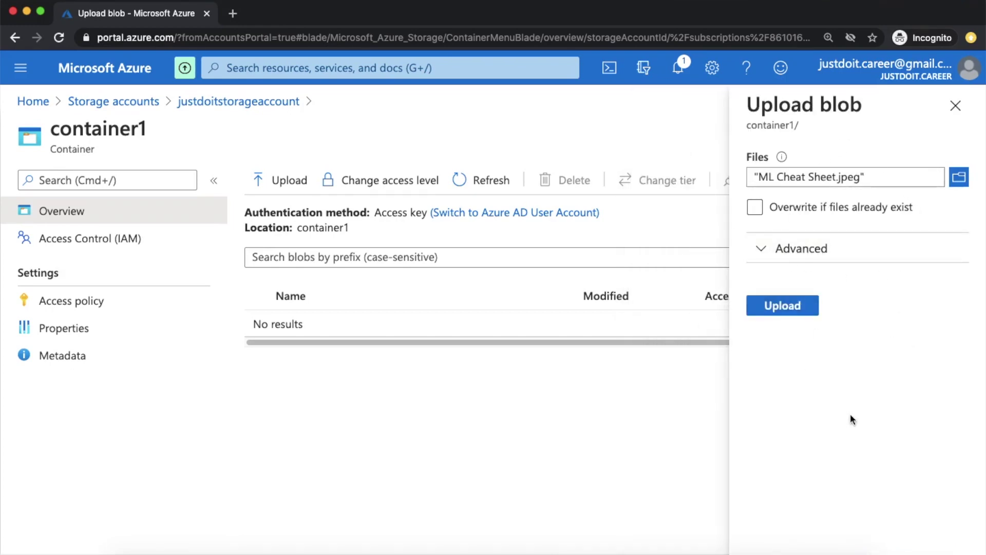
Recheck the advanced options, upload ML Cheat Sheet.jpeg to container1 and dismiss the upload notification
{"action": "left_click", "coordinate": [786, 308]}
{"action": "left_click", "coordinate": [775, 248]}
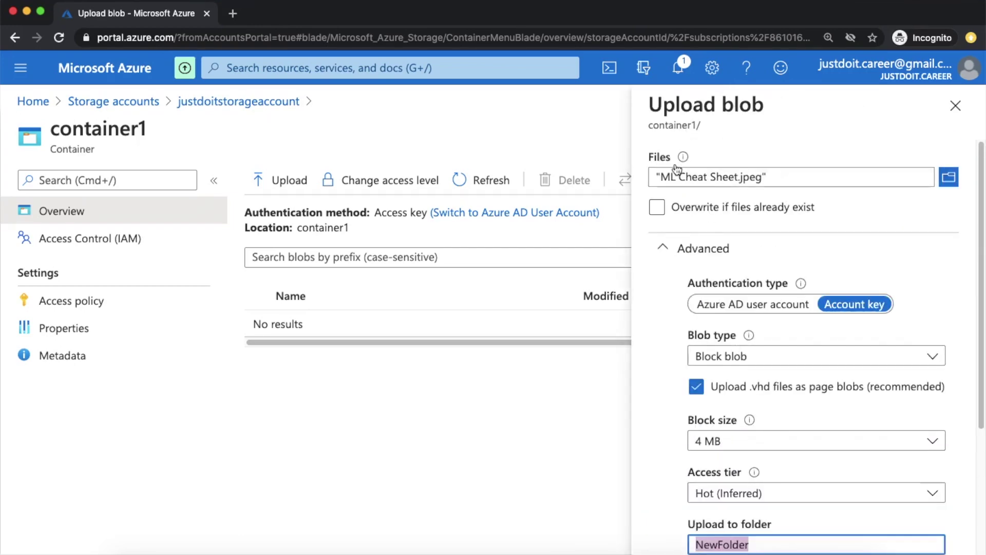
{"action": "left_click", "coordinate": [668, 247]}
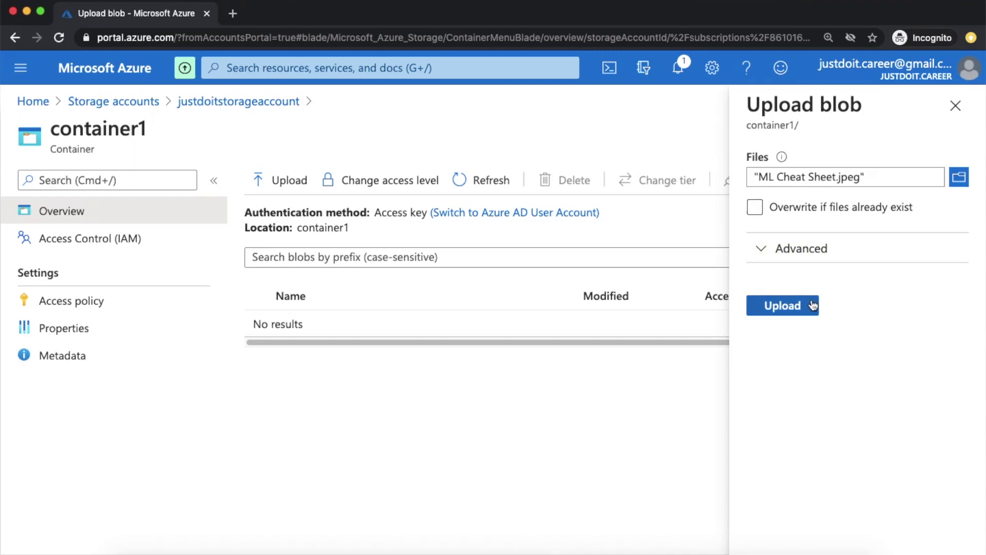
{"action": "left_click", "coordinate": [789, 311]}
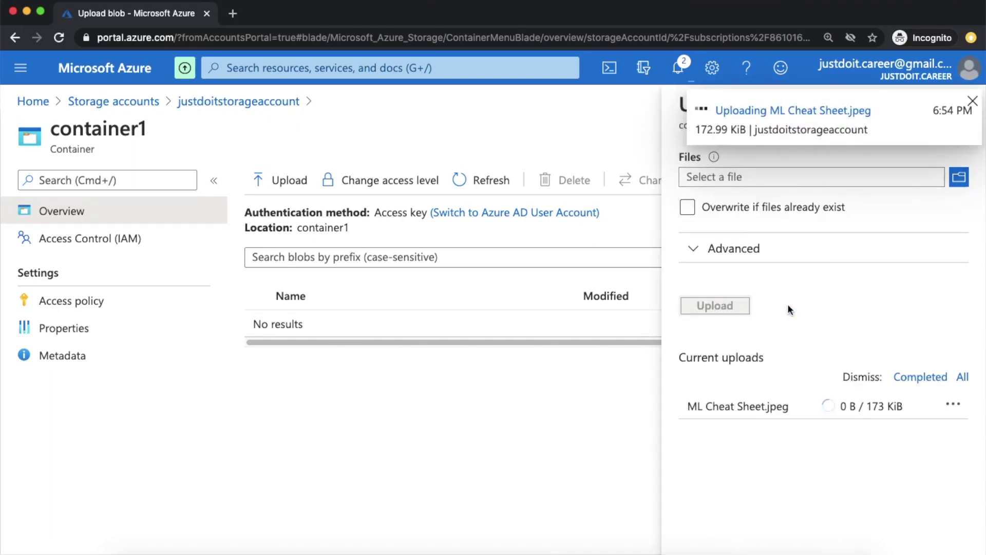
{"action": "left_click", "coordinate": [971, 104]}
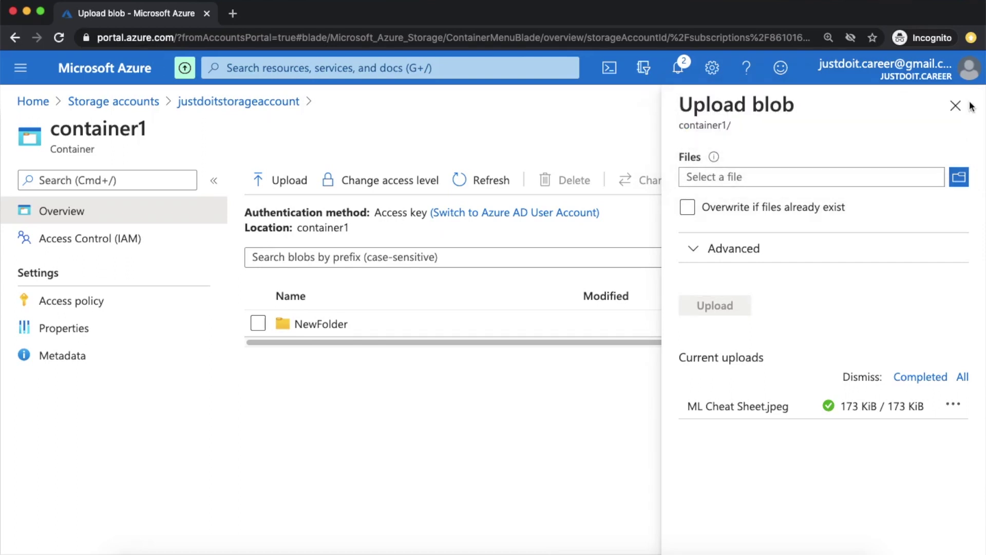
Close the upload pane and open ML Cheat Sheet.jpeg inside NewFolder of container1
{"action": "left_click", "coordinate": [955, 105]}
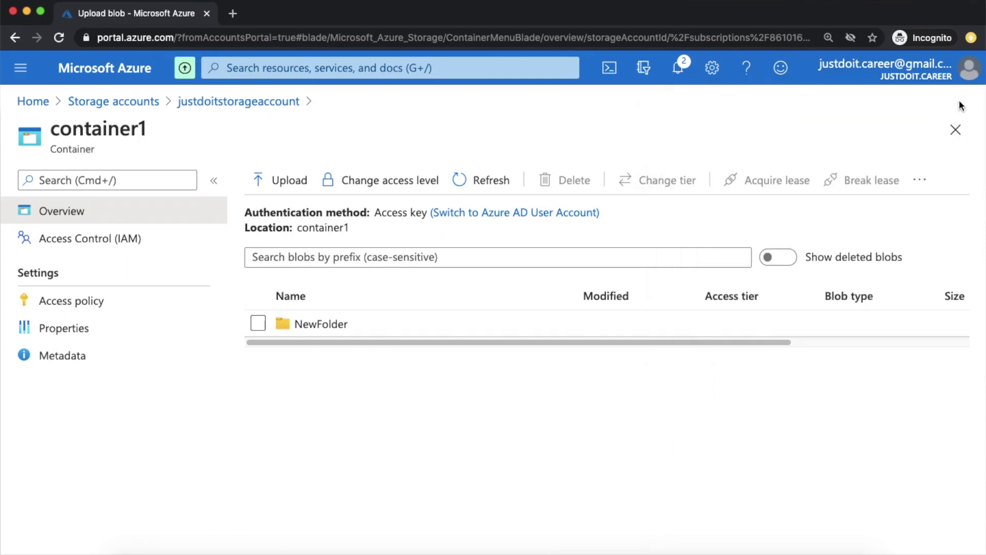
{"action": "left_click", "coordinate": [309, 324]}
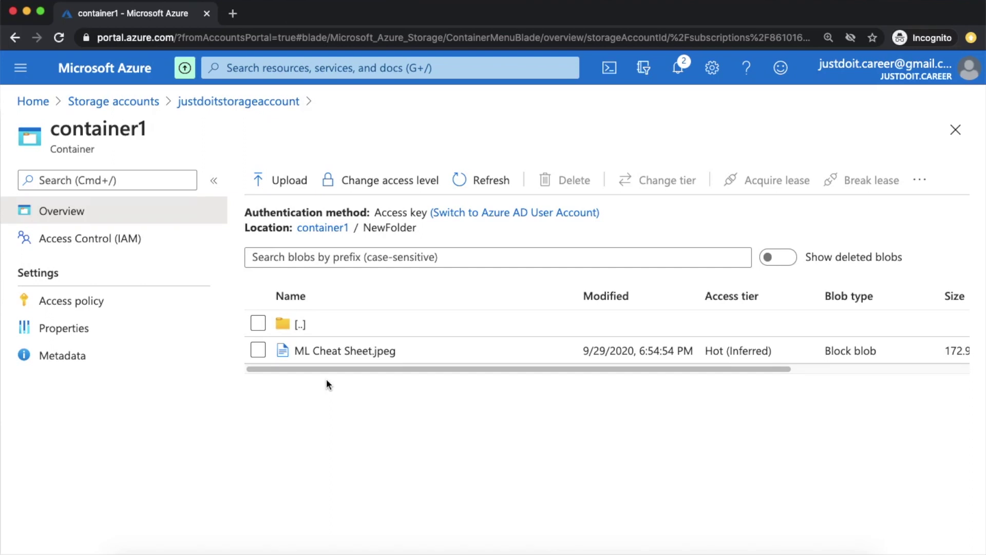
{"action": "left_click", "coordinate": [316, 352]}
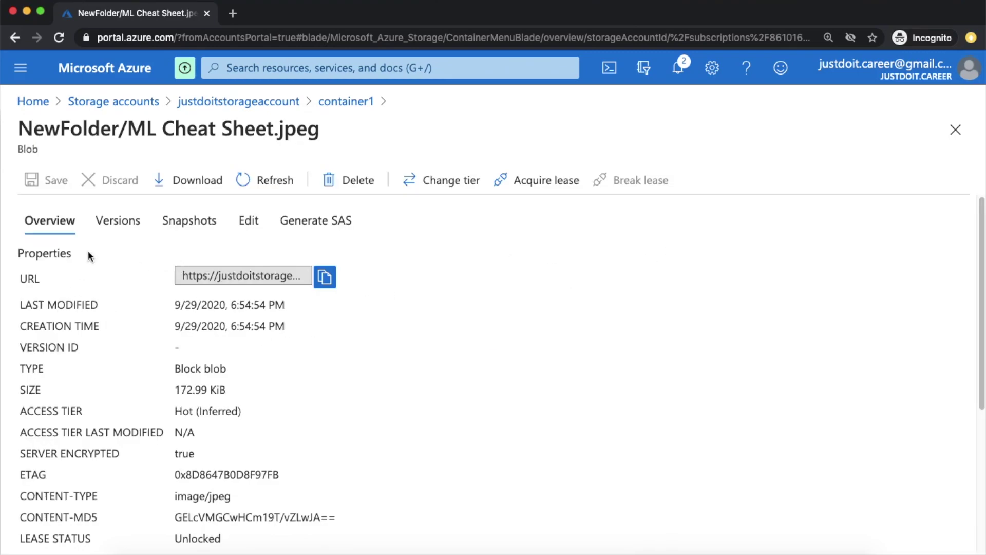
Examine the blob's overview properties, including its size, access tier and content type
{"action": "scroll", "coordinate": [119, 306], "scroll_direction": "down", "scroll_amount": 1}
{"action": "scroll", "coordinate": [119, 306], "scroll_direction": "up", "scroll_amount": 1}
{"action": "scroll", "coordinate": [63, 288], "scroll_direction": "down", "scroll_amount": 1}
{"action": "scroll", "coordinate": [63, 288], "scroll_direction": "up", "scroll_amount": 1}
{"action": "scroll", "coordinate": [220, 396], "scroll_direction": "down", "scroll_amount": 3}
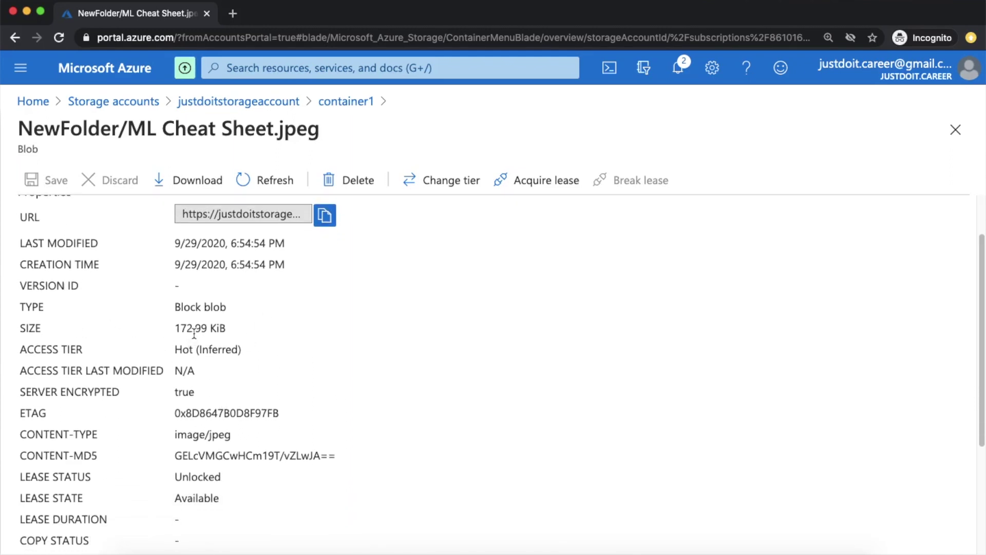
{"action": "triple_click", "coordinate": [188, 328]}
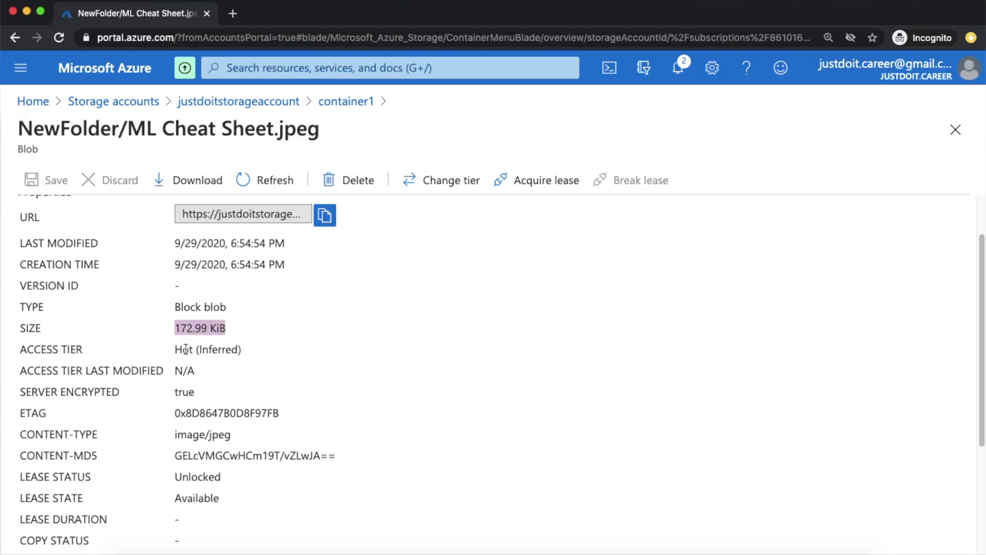
{"action": "triple_click", "coordinate": [185, 349]}
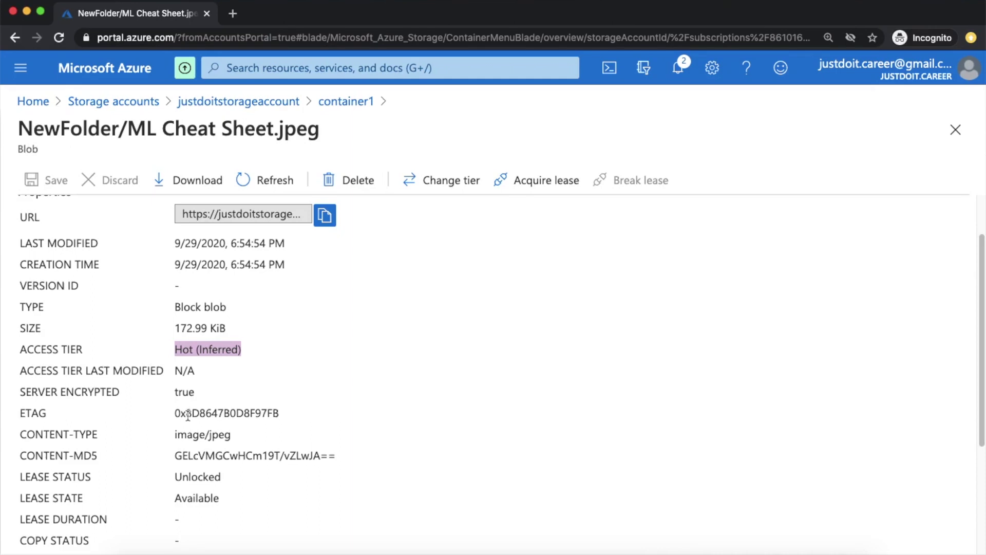
{"action": "double_click", "coordinate": [195, 434]}
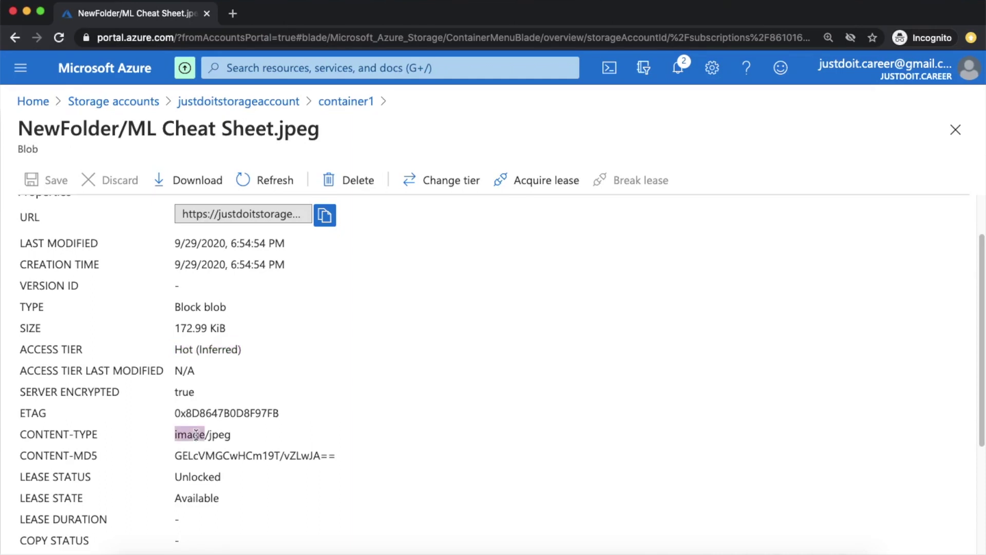
{"action": "double_click", "coordinate": [211, 436]}
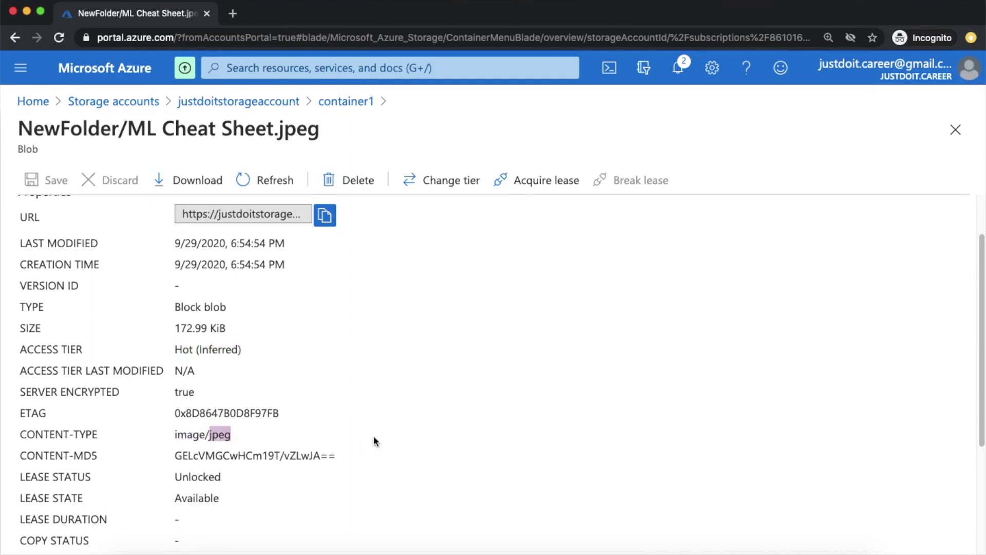
{"action": "scroll", "coordinate": [329, 416], "scroll_direction": "up", "scroll_amount": 2}
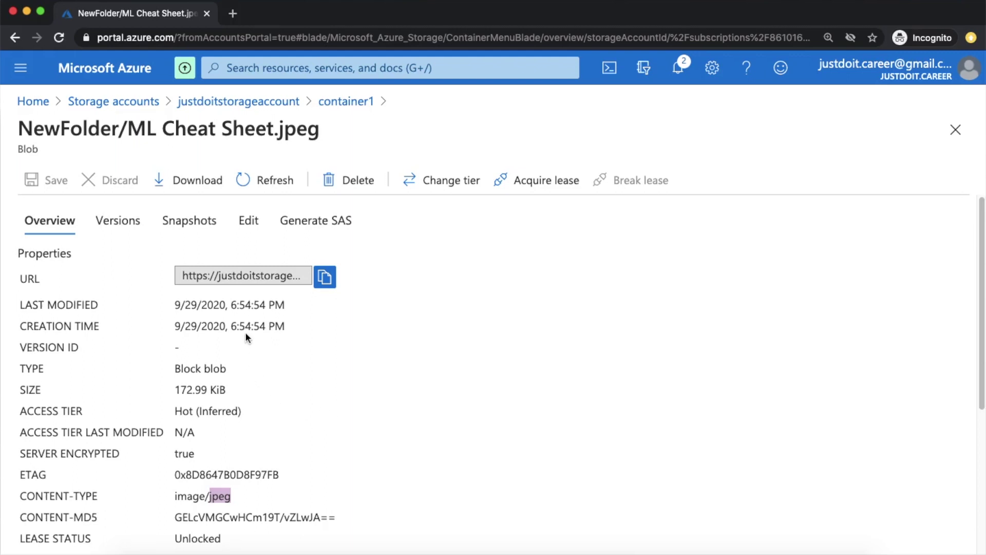
Copy the URL of the ML Cheat Sheet.jpeg blob and load it in a new browser tab
{"action": "triple_click", "coordinate": [226, 276]}
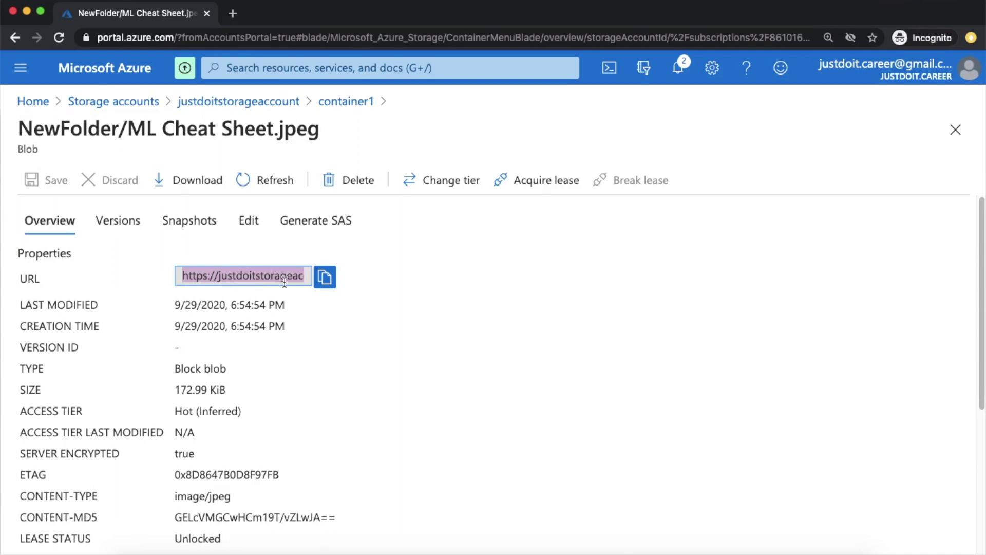
{"action": "left_click", "coordinate": [324, 277]}
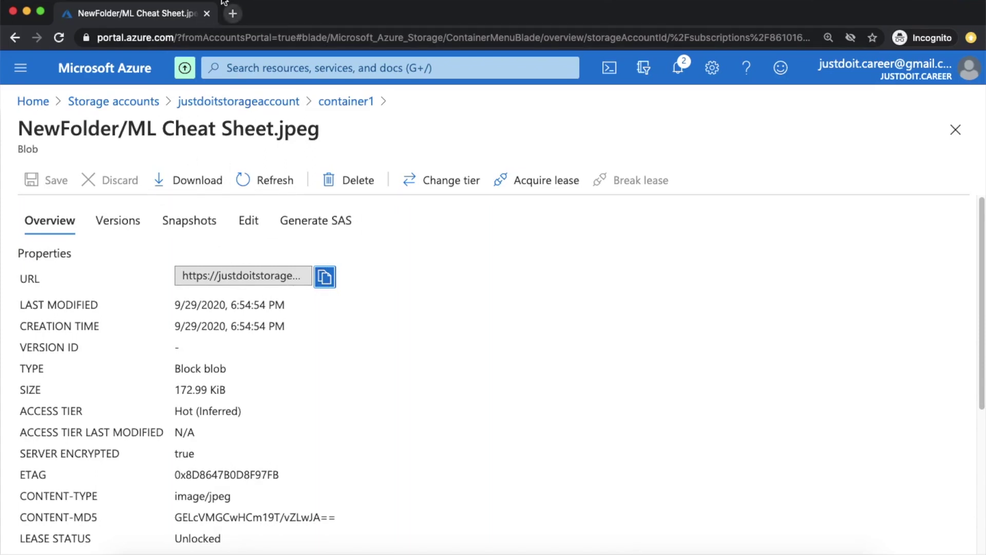
{"action": "left_click", "coordinate": [233, 14]}
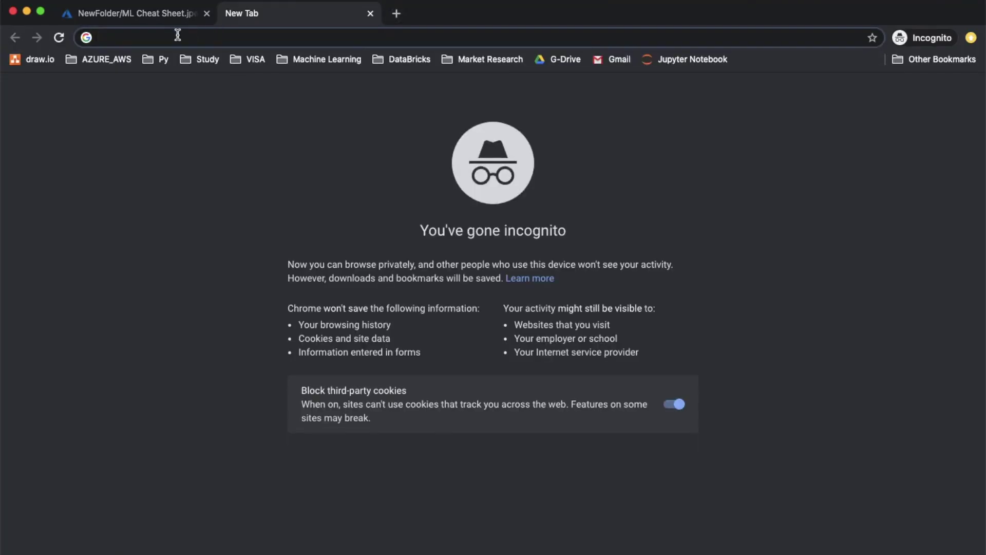
{"action": "key", "text": "super+v"}
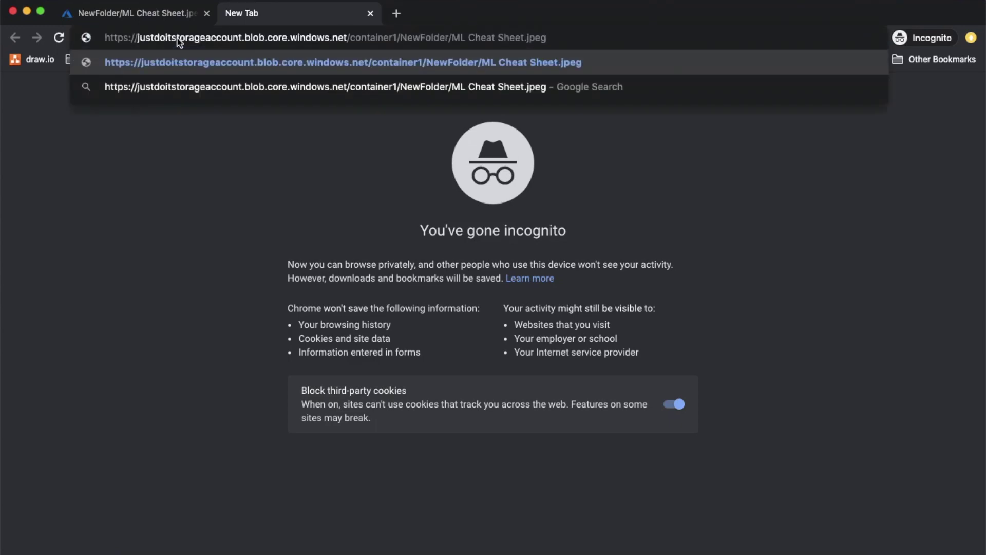
{"action": "key", "text": "Return"}
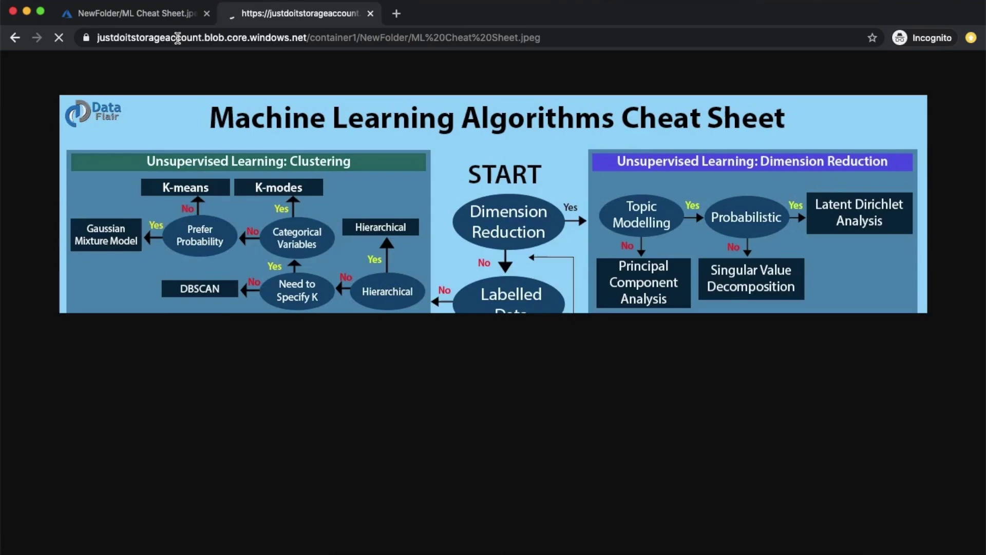
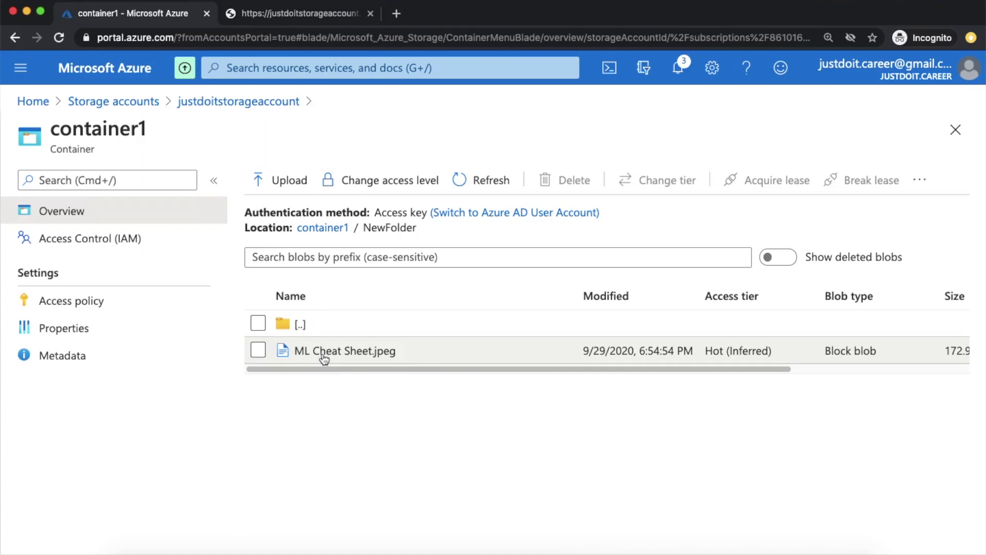
Open the Generate SAS settings for ML Cheat Sheet.jpeg in NewFolder and view the available permissions
{"action": "left_click", "coordinate": [323, 352]}
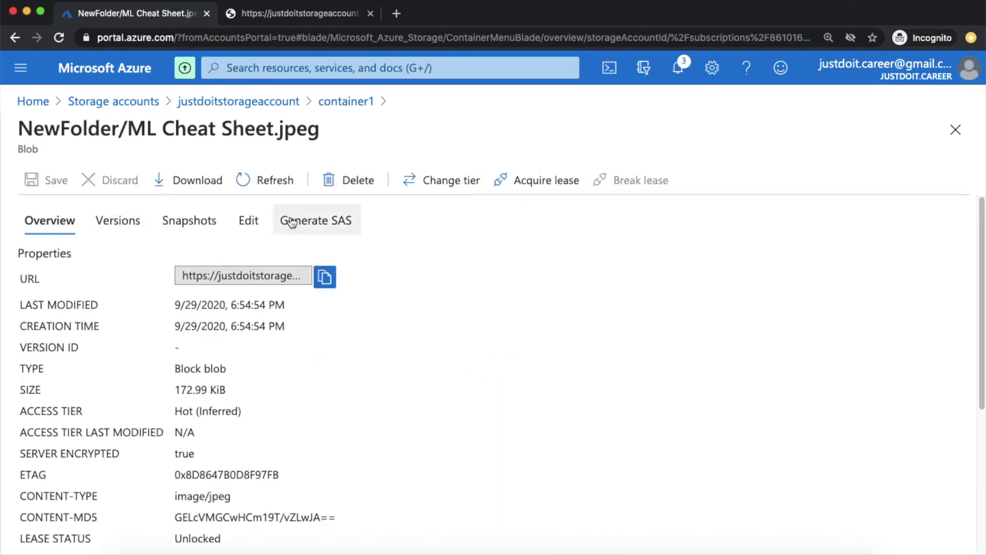
{"action": "left_click", "coordinate": [318, 226]}
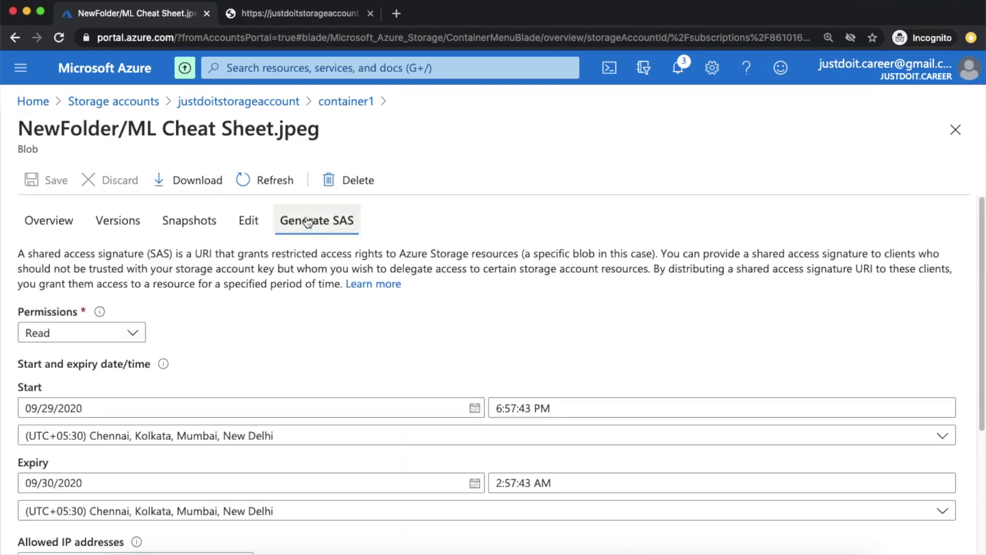
{"action": "scroll", "coordinate": [220, 354], "scroll_direction": "down", "scroll_amount": 2}
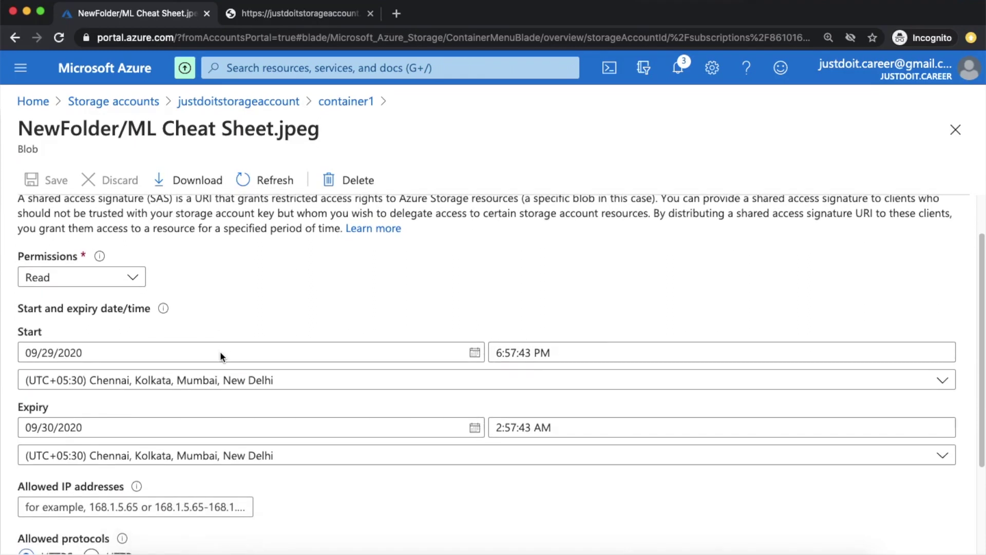
{"action": "scroll", "coordinate": [117, 287], "scroll_direction": "down", "scroll_amount": 2}
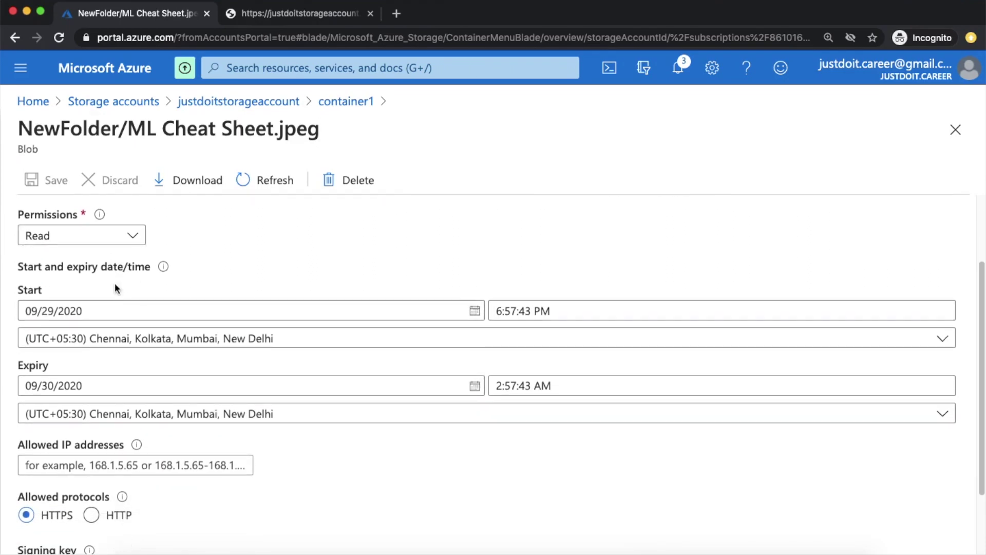
{"action": "left_click", "coordinate": [101, 240]}
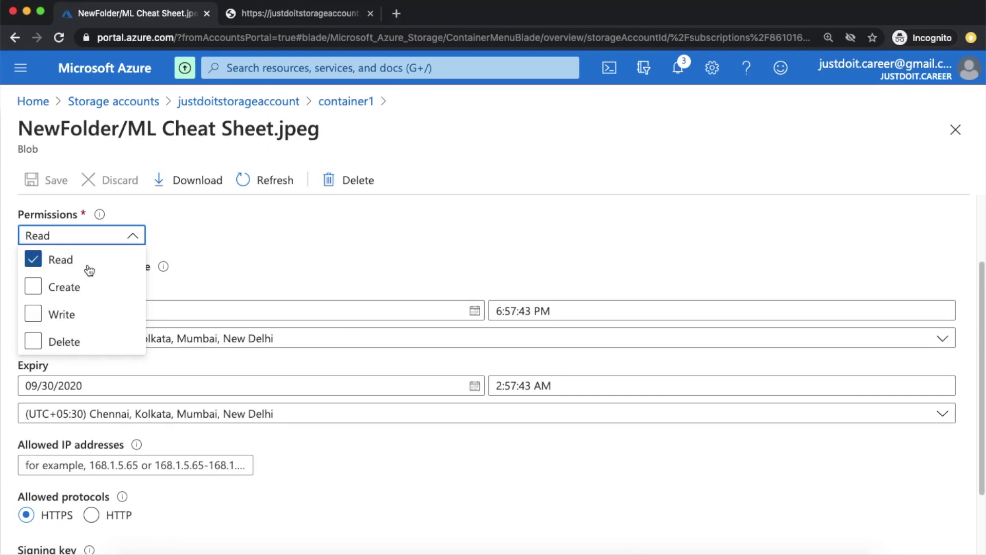
{"action": "left_click", "coordinate": [205, 248]}
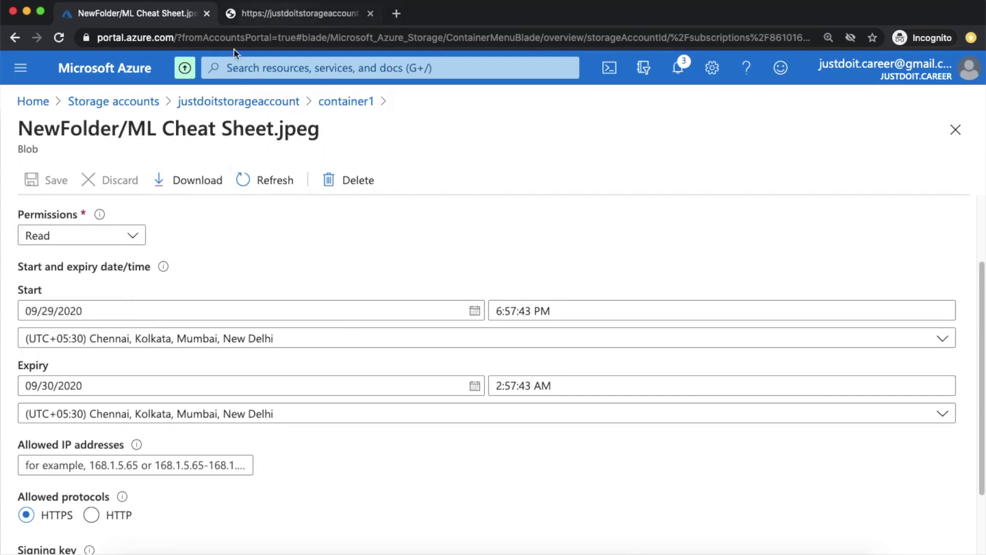
Review the SAS start and expiry times, allowed IP addresses, allowed protocols and signing key settings
{"action": "scroll", "coordinate": [189, 313], "scroll_direction": "down", "scroll_amount": 1}
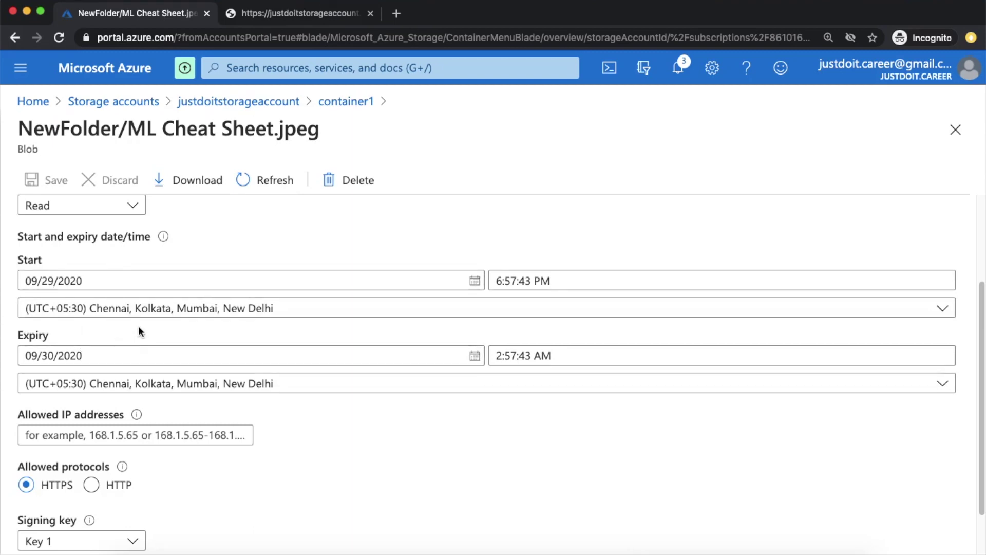
{"action": "scroll", "coordinate": [128, 303], "scroll_direction": "up", "scroll_amount": 1}
{"action": "scroll", "coordinate": [121, 289], "scroll_direction": "down", "scroll_amount": 1}
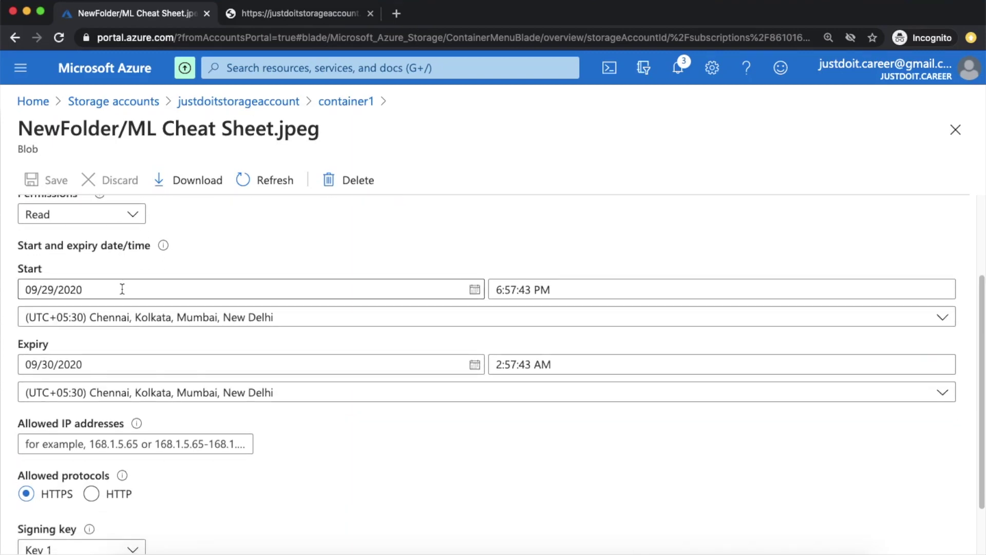
{"action": "scroll", "coordinate": [122, 288], "scroll_direction": "down", "scroll_amount": 2}
{"action": "left_click", "coordinate": [84, 382]}
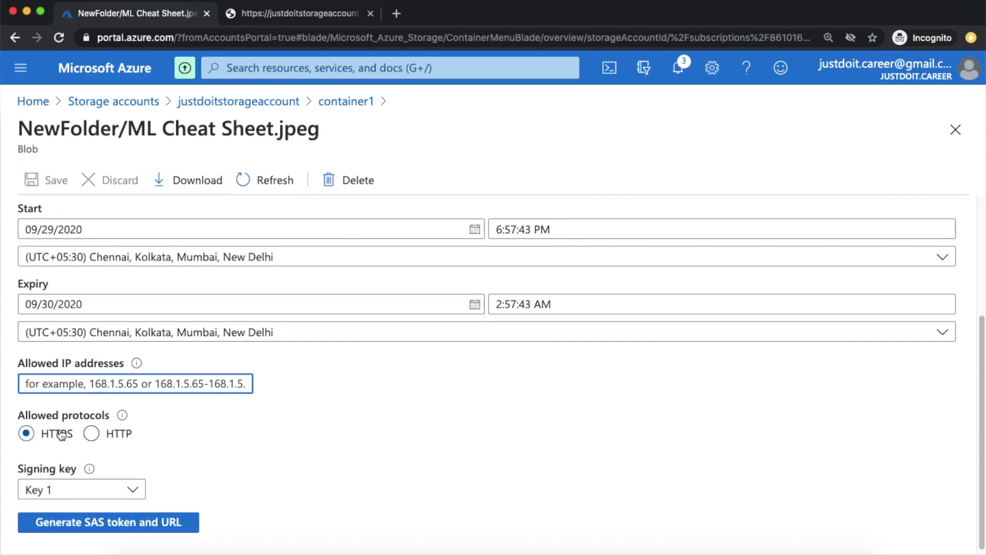
{"action": "scroll", "coordinate": [61, 424], "scroll_direction": "down", "scroll_amount": 1}
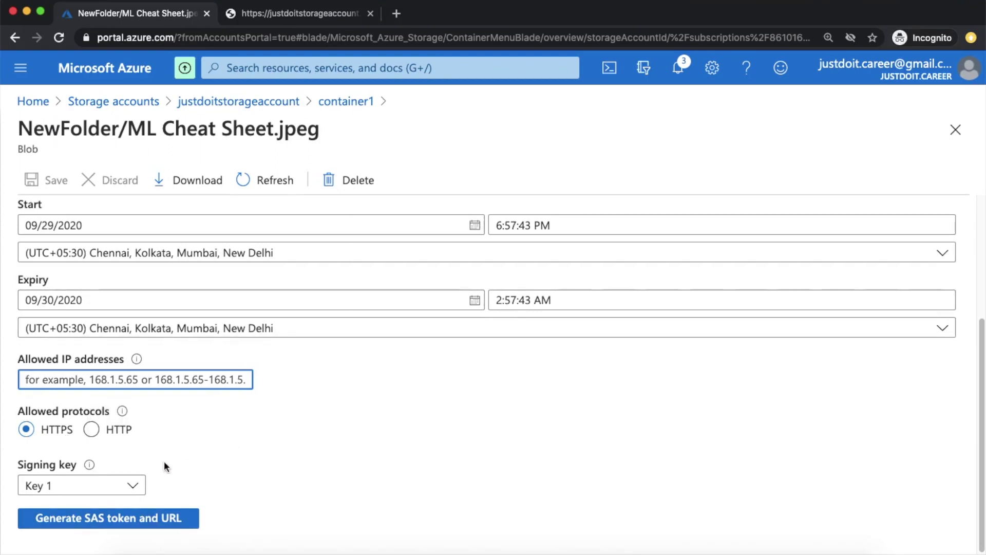
{"action": "scroll", "coordinate": [147, 285], "scroll_direction": "up", "scroll_amount": 1}
{"action": "scroll", "coordinate": [147, 285], "scroll_direction": "down", "scroll_amount": 1}
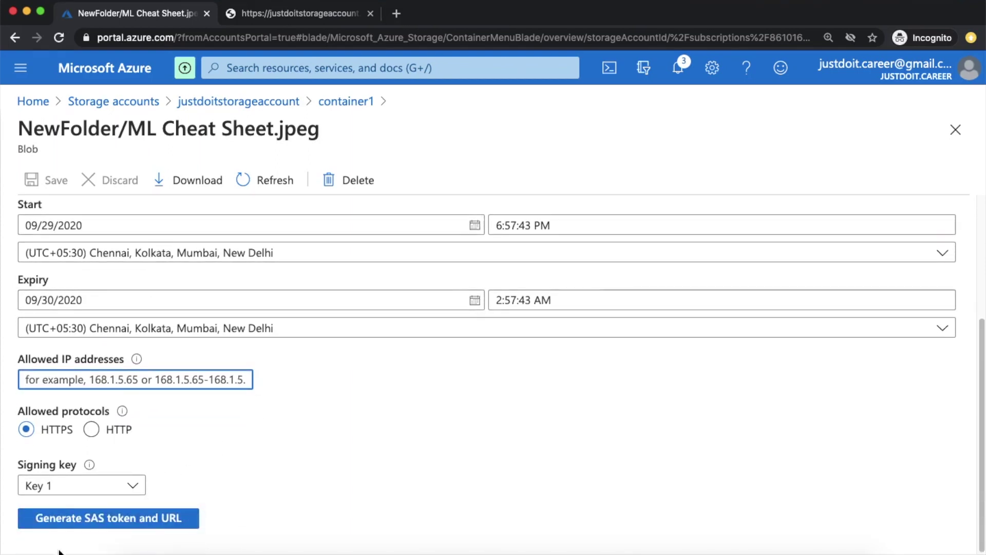
Generate the SAS token and URL for the blob, then copy the Blob SAS token
{"action": "left_click", "coordinate": [90, 518]}
{"action": "scroll", "coordinate": [304, 469], "scroll_direction": "down", "scroll_amount": 4}
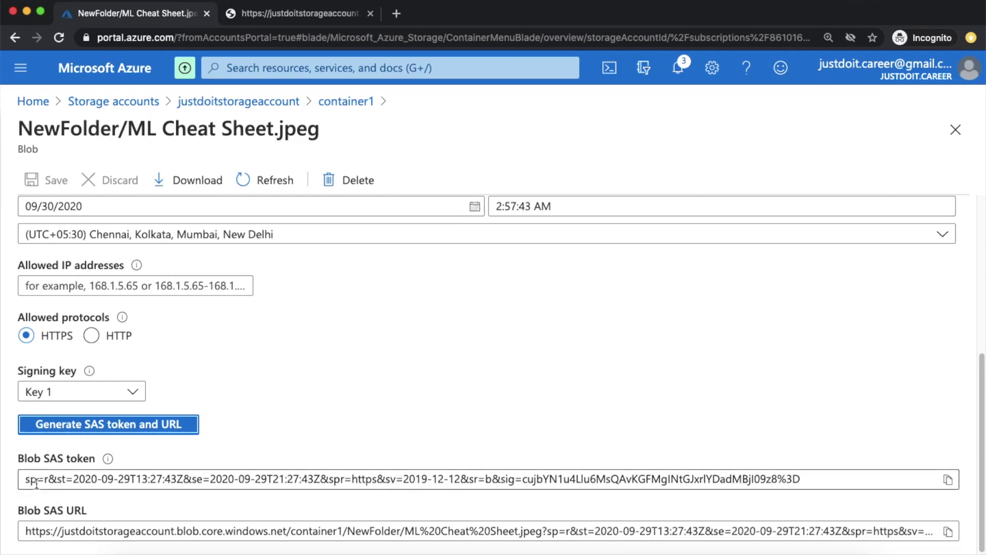
{"action": "left_click", "coordinate": [288, 480]}
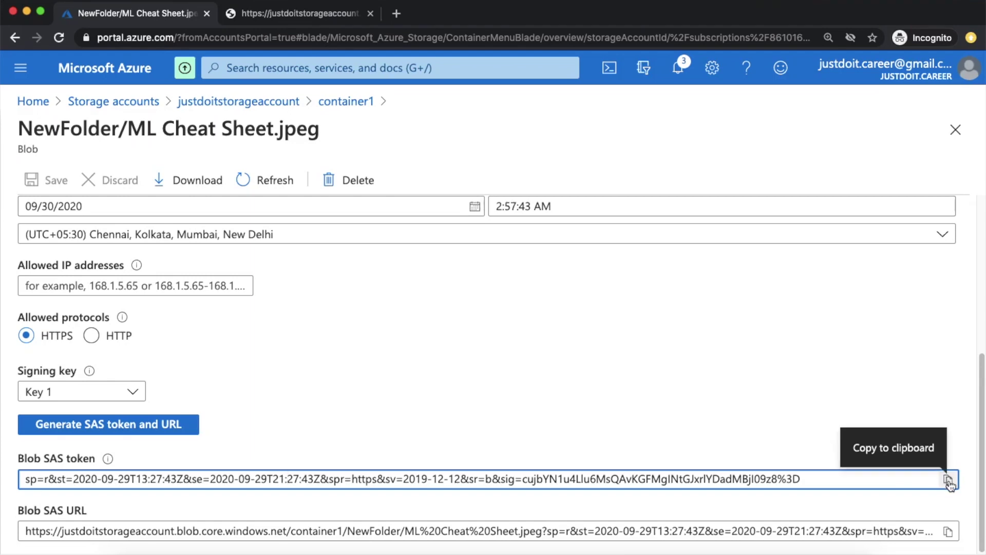
{"action": "left_click", "coordinate": [405, 529]}
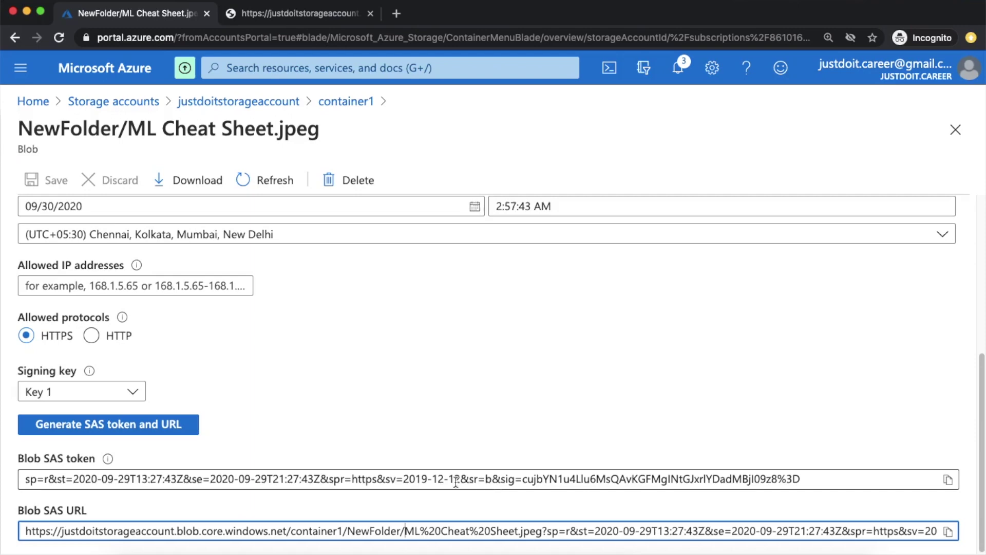
{"action": "left_click", "coordinate": [392, 461]}
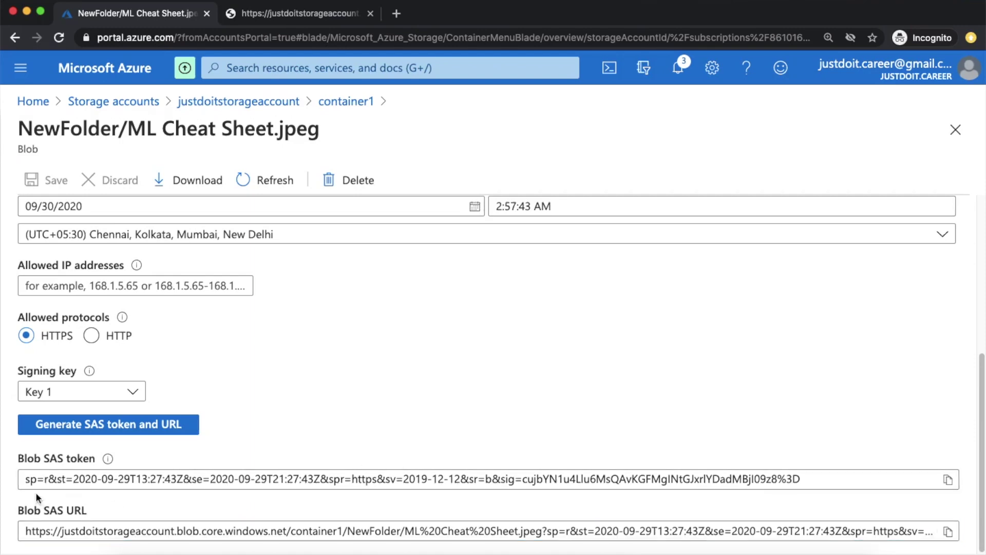
{"action": "left_click", "coordinate": [947, 479]}
In the browser tab with the blob's URL, append "?" and the copied SAS token to the address and load it
{"action": "left_click", "coordinate": [330, 9]}
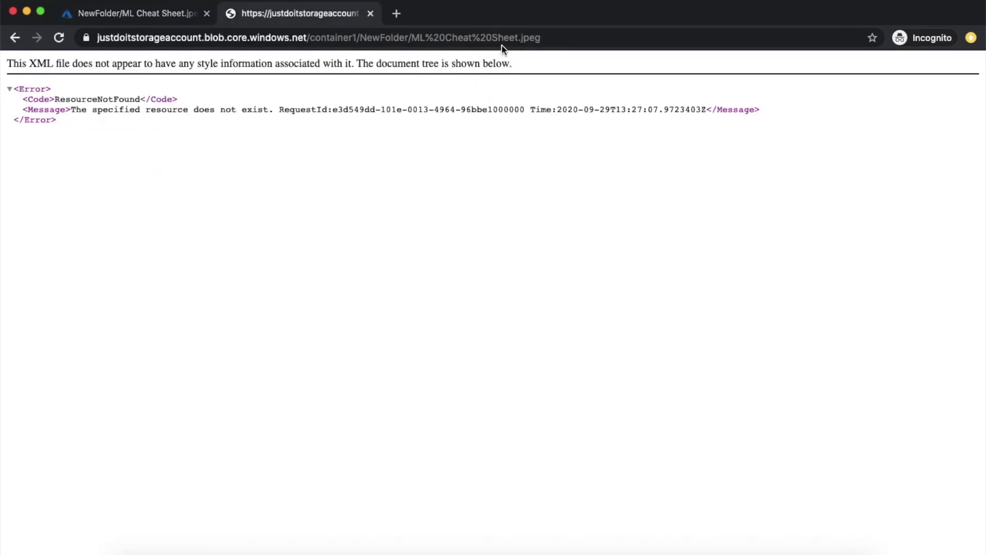
{"action": "left_click", "coordinate": [544, 39]}
{"action": "left_click", "coordinate": [545, 41]}
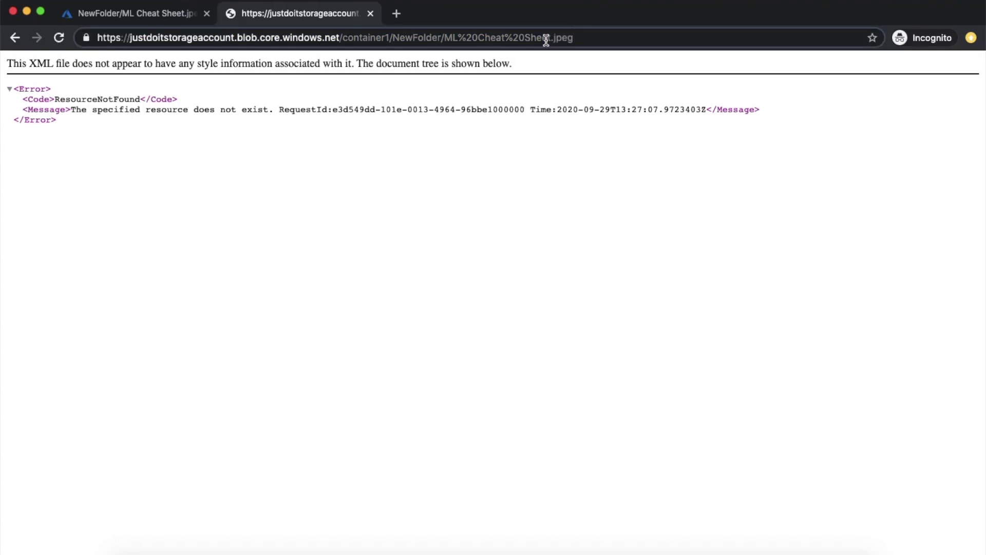
{"action": "type", "text": "?"}
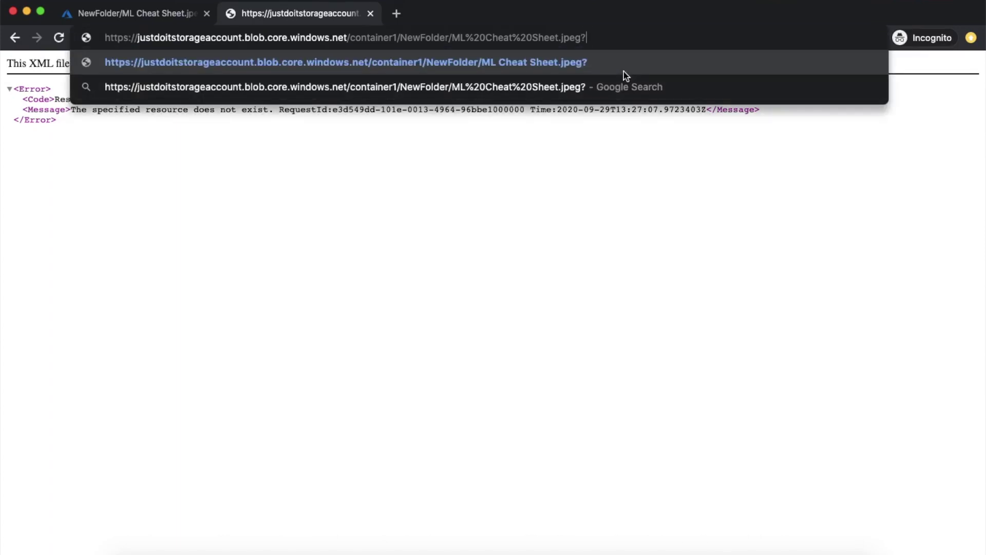
{"action": "key", "text": "super+v"}
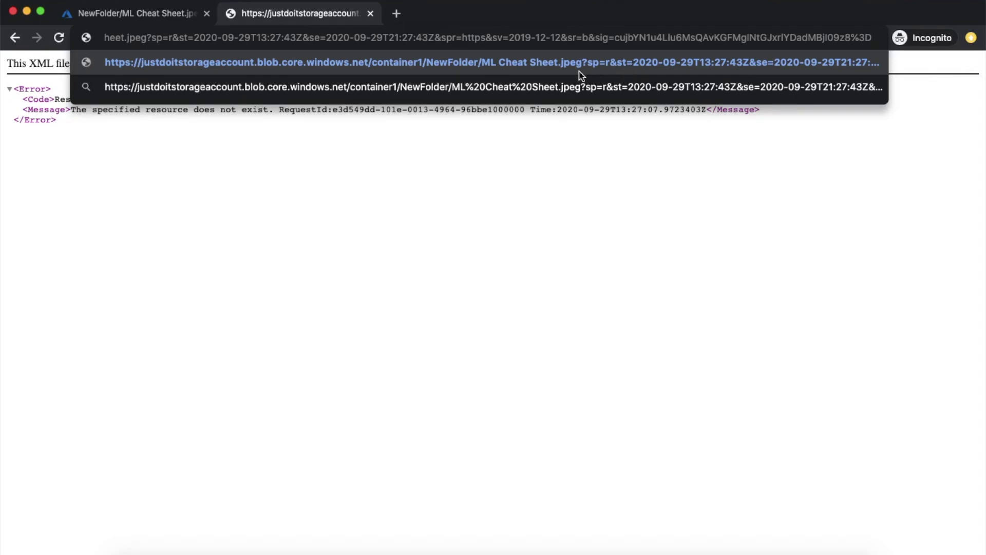
{"action": "key", "text": "Return"}
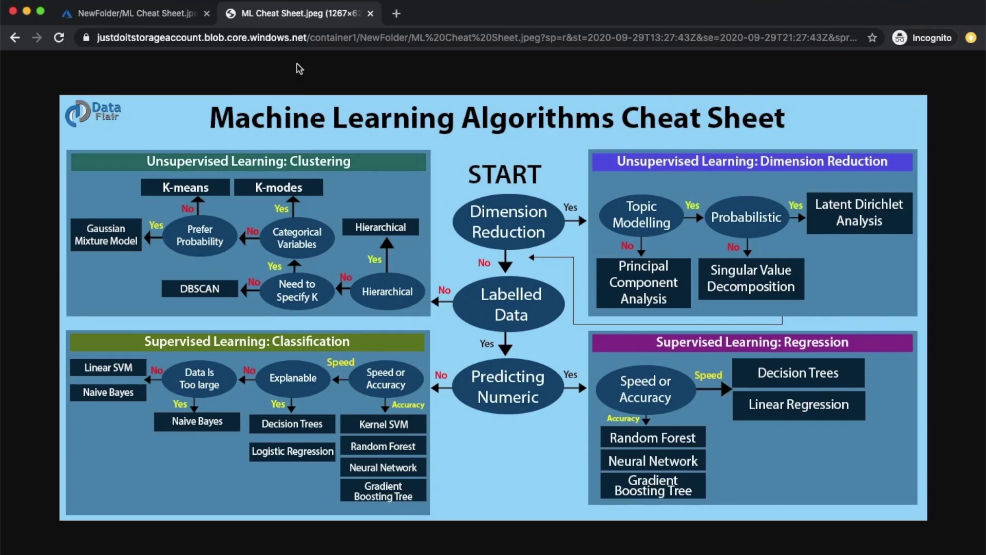
Copy the Blob SAS URL of ML Cheat Sheet.jpeg and load it in a new browser tab, then close both image tabs
{"action": "left_click", "coordinate": [178, 17]}
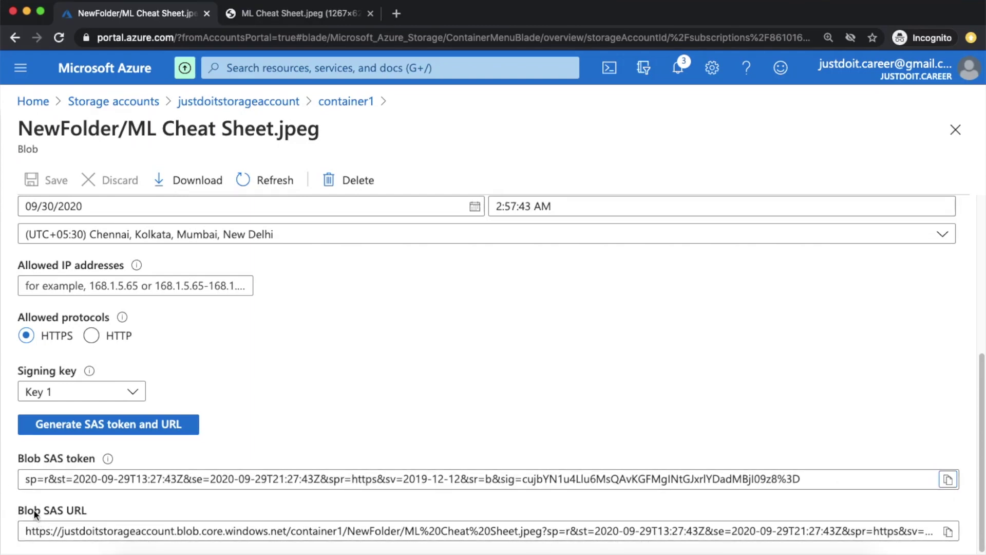
{"action": "triple_click", "coordinate": [79, 510]}
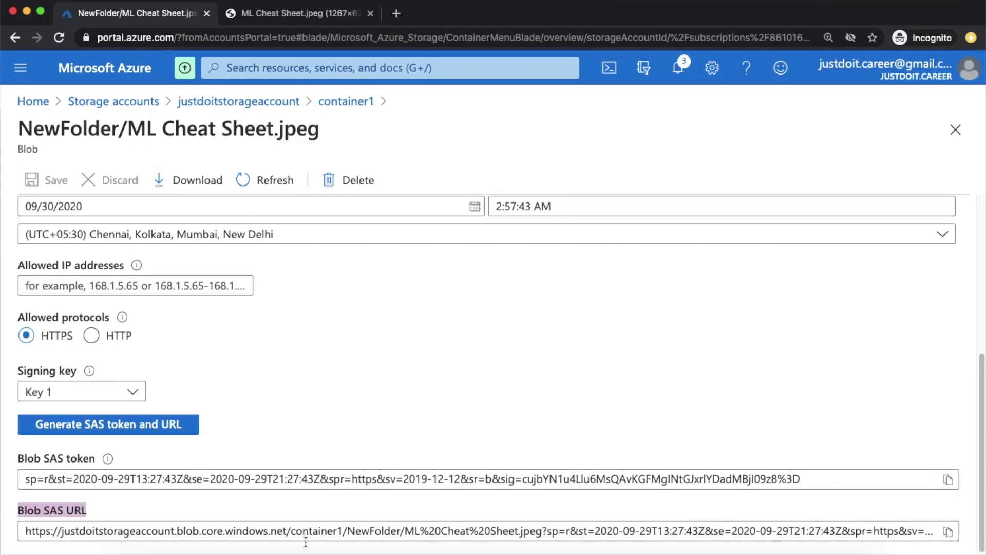
{"action": "left_click", "coordinate": [948, 533]}
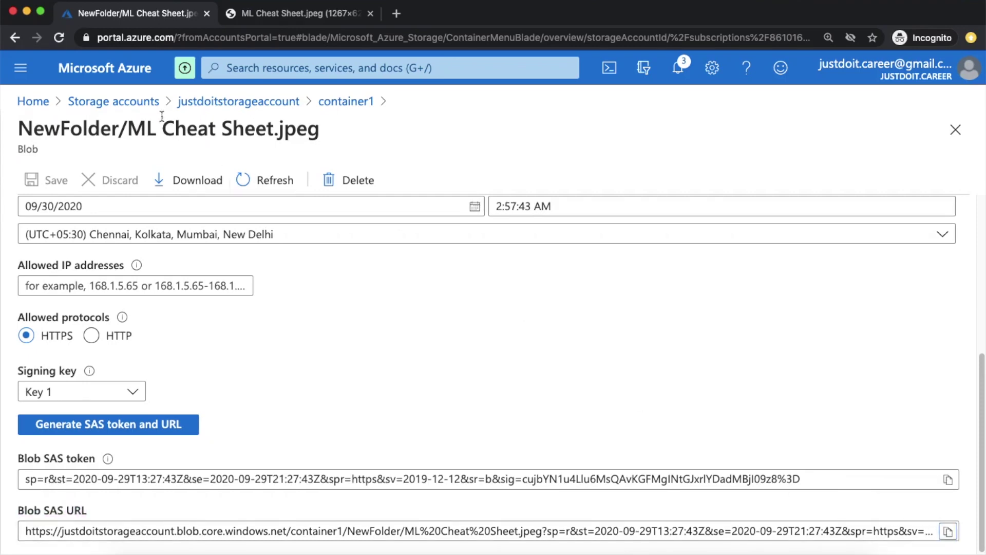
{"action": "left_click", "coordinate": [329, 14]}
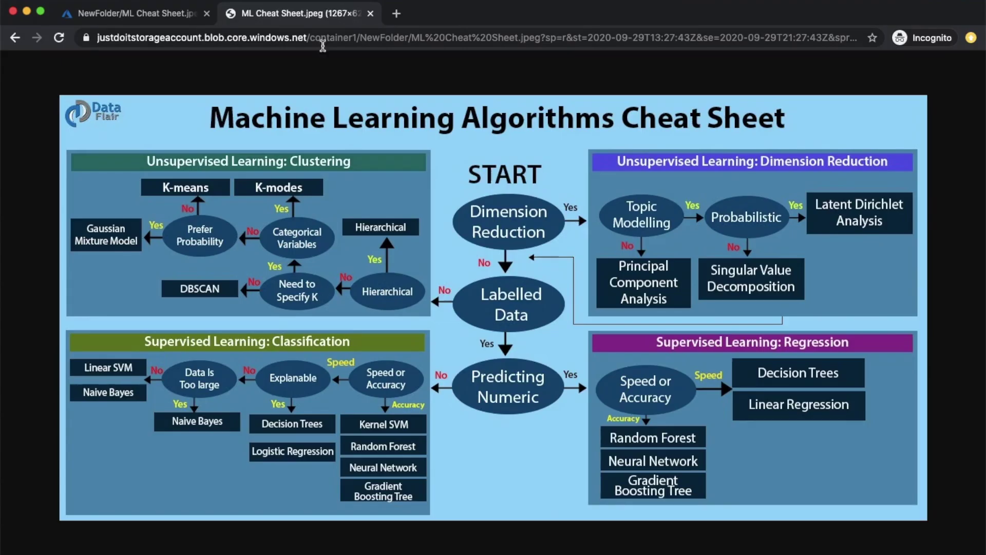
{"action": "left_click", "coordinate": [395, 16]}
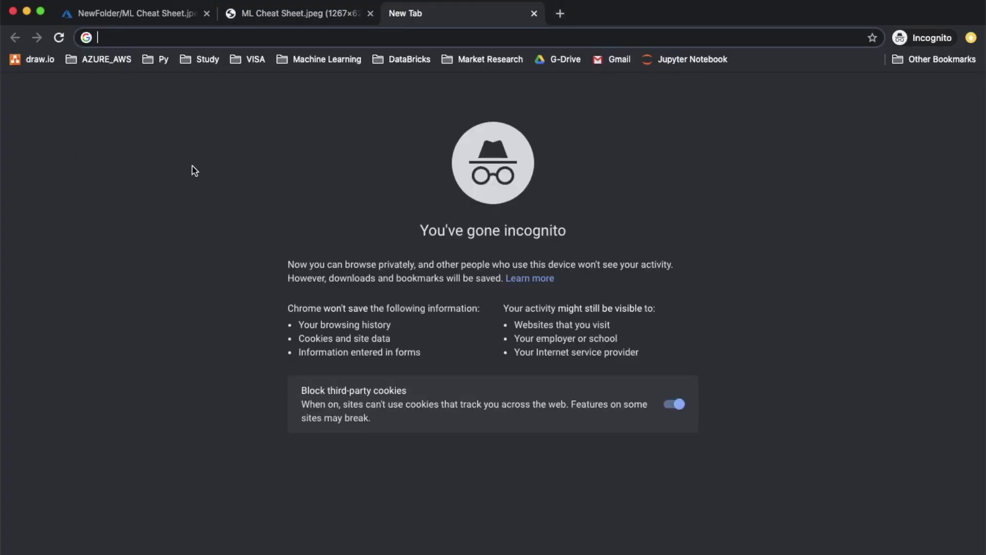
{"action": "key", "text": "super+v"}
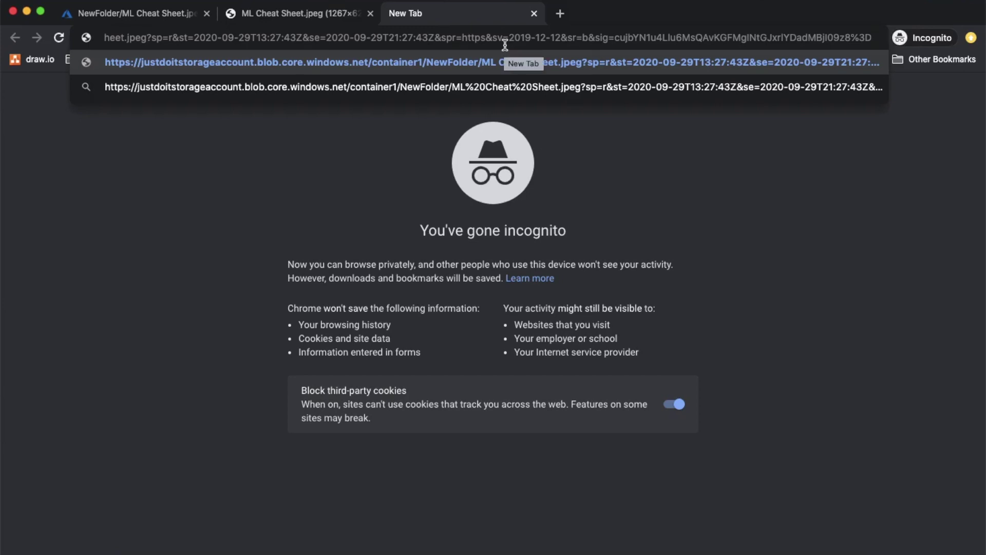
{"action": "key", "text": "Return"}
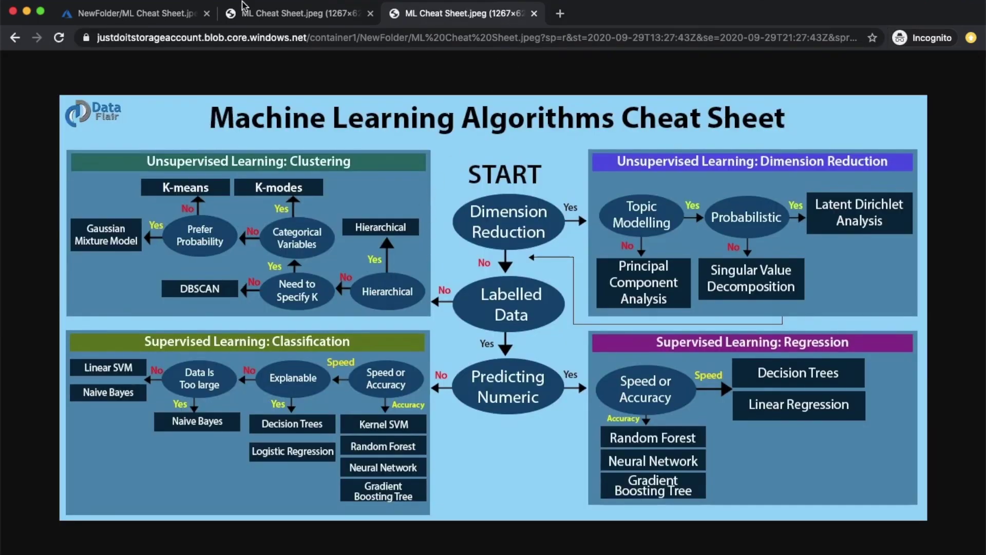
{"action": "left_click", "coordinate": [371, 13]}
{"action": "left_click", "coordinate": [370, 13]}
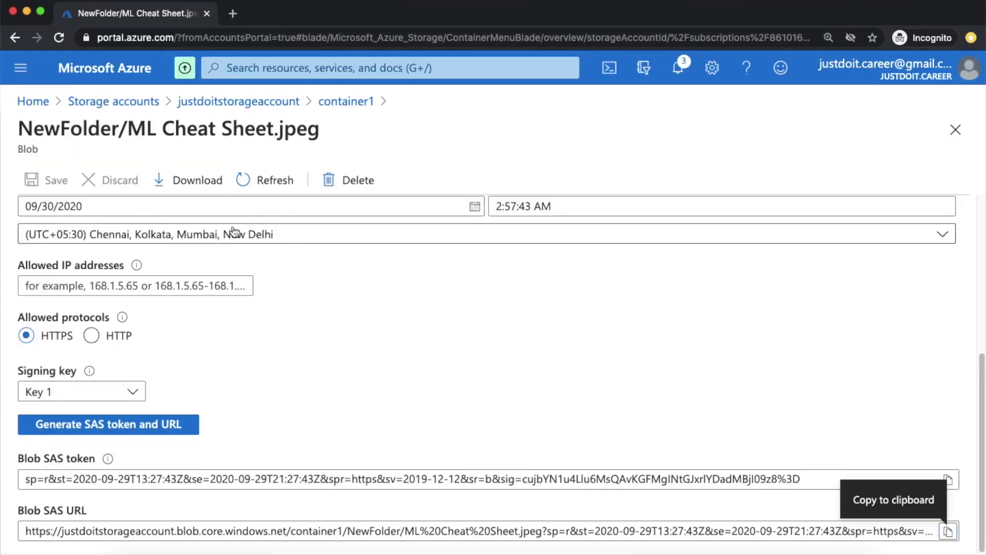
Close the blob's details and check container1's public access level without changing it
{"action": "scroll", "coordinate": [396, 381], "scroll_direction": "up", "scroll_amount": 5}
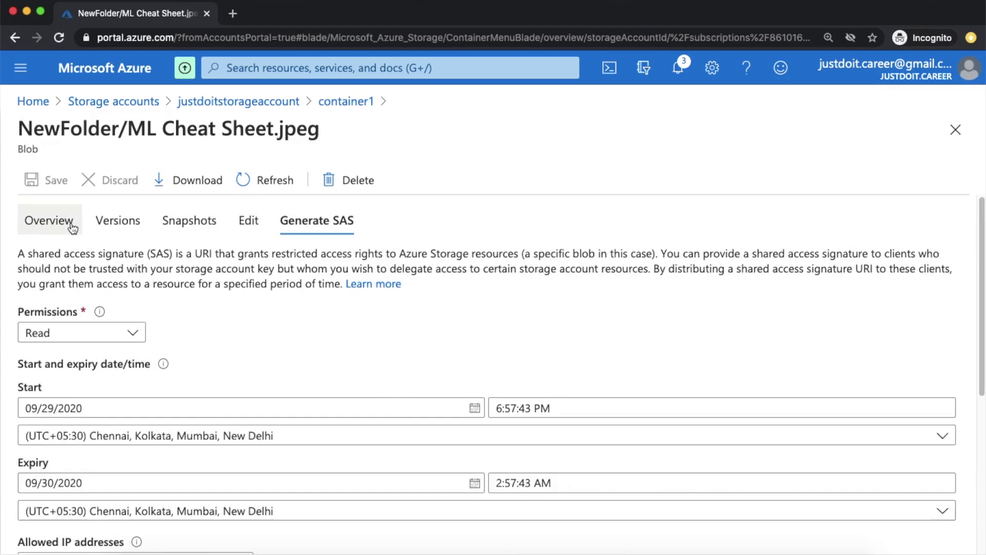
{"action": "left_click", "coordinate": [955, 136]}
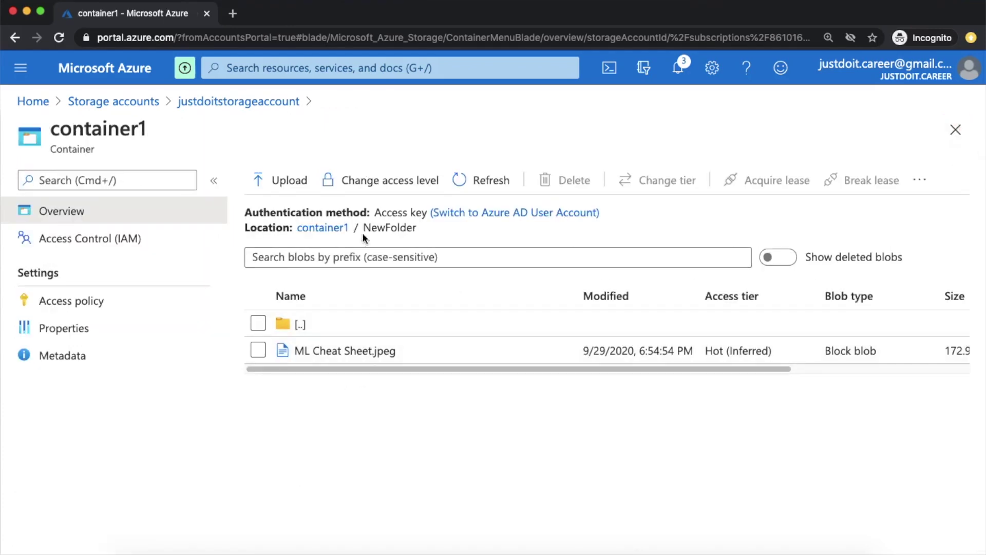
{"action": "left_click", "coordinate": [362, 189]}
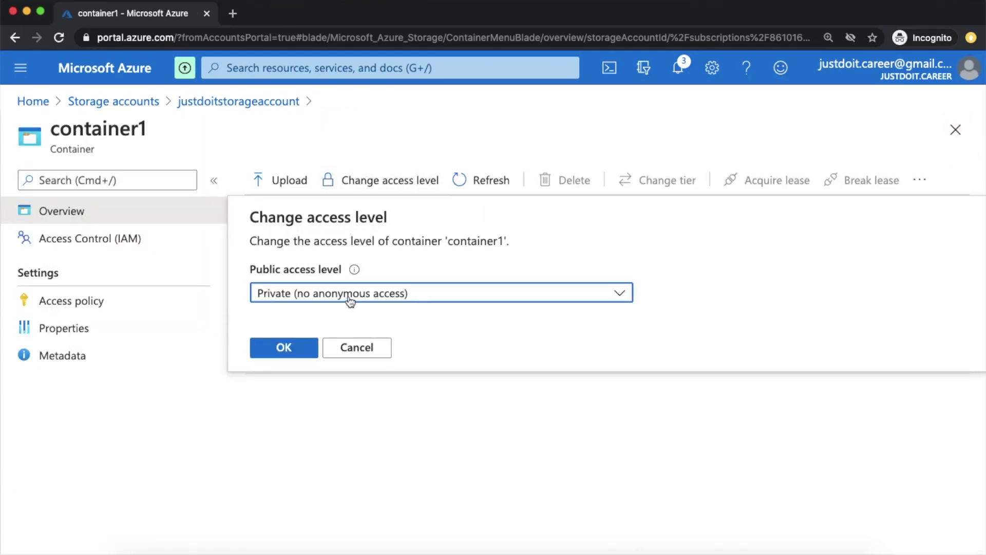
{"action": "left_click", "coordinate": [361, 354]}
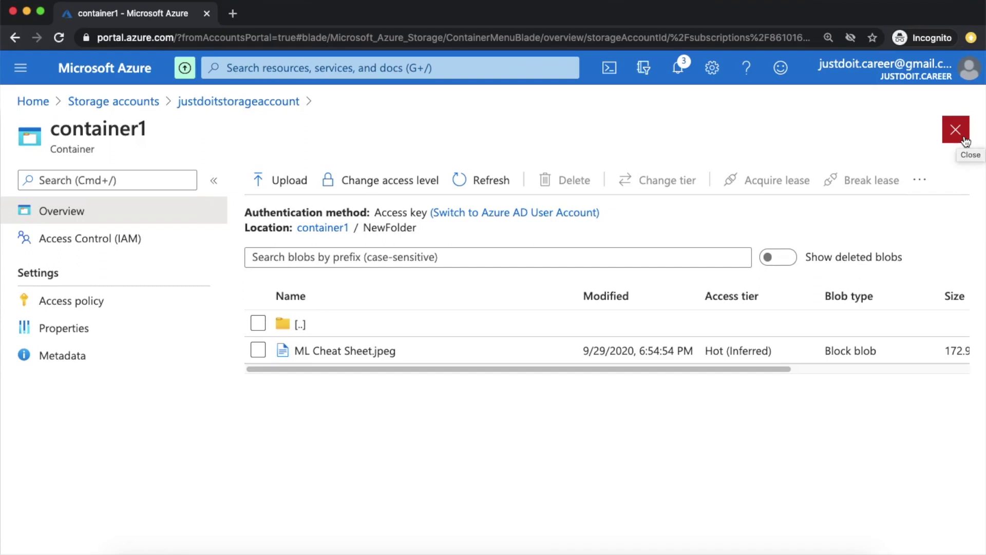
Copy the plain URL of ML Cheat Sheet.jpeg from its properties and load it in a new browser tab without a SAS token
{"action": "left_click", "coordinate": [328, 352]}
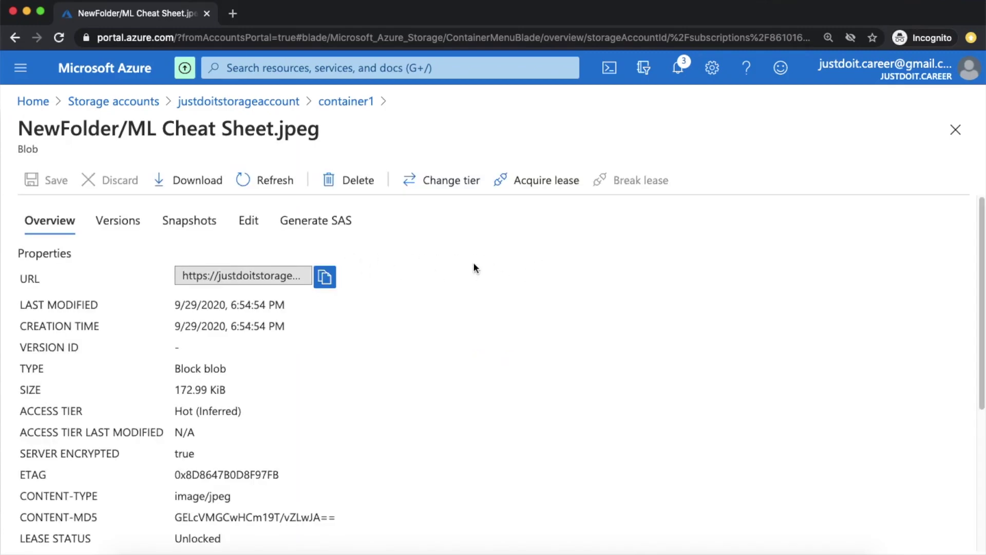
{"action": "left_click", "coordinate": [325, 277]}
{"action": "left_click", "coordinate": [233, 13]}
{"action": "key", "text": "super+v"}
{"action": "key", "text": "Return"}
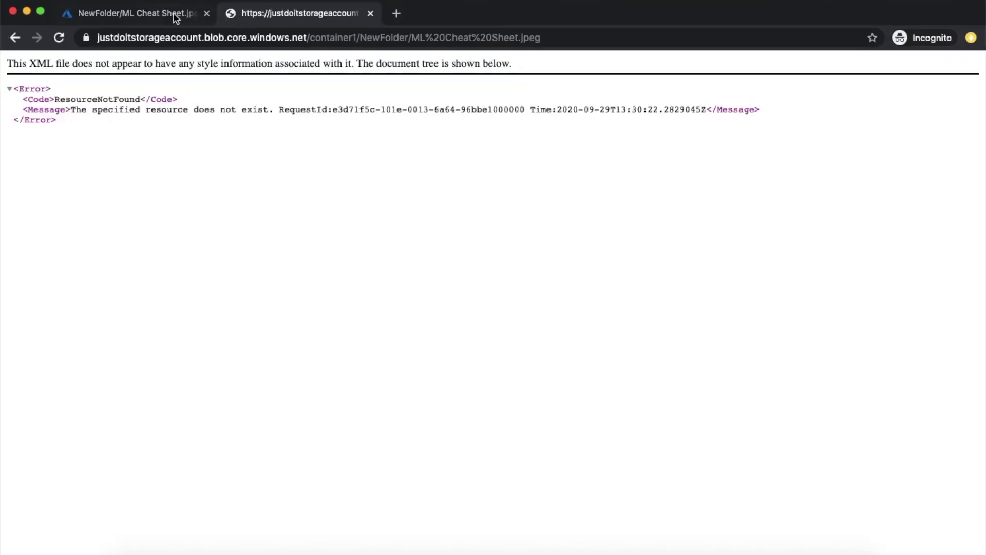
Return to justdoitstorageaccount in the Azure portal and open its Shared access signature settings
{"action": "left_click", "coordinate": [156, 16]}
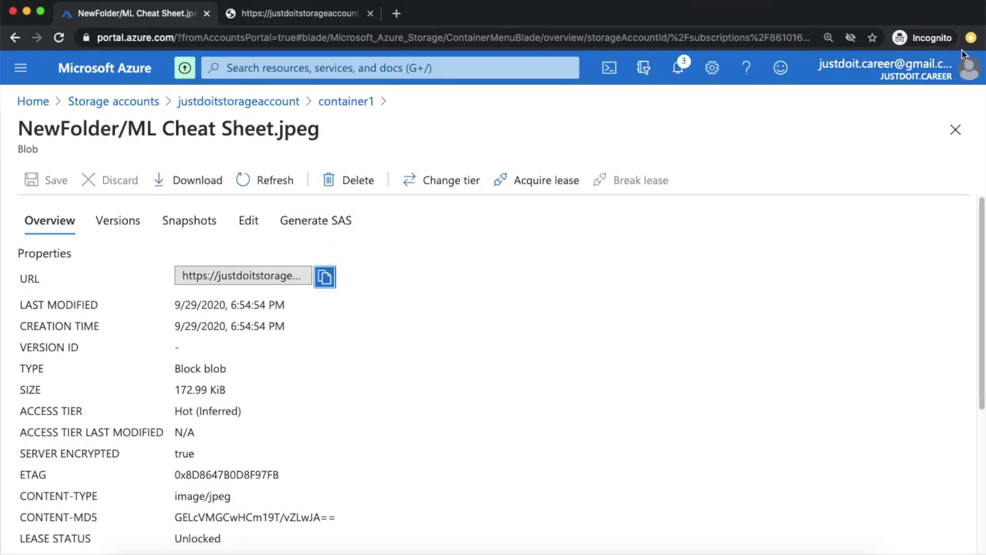
{"action": "left_click", "coordinate": [955, 130]}
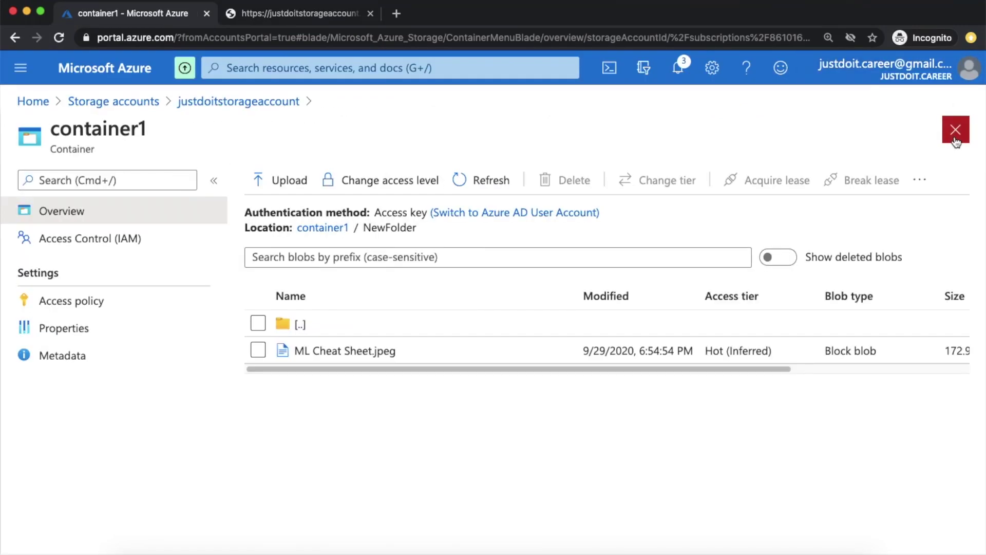
{"action": "left_click", "coordinate": [955, 129]}
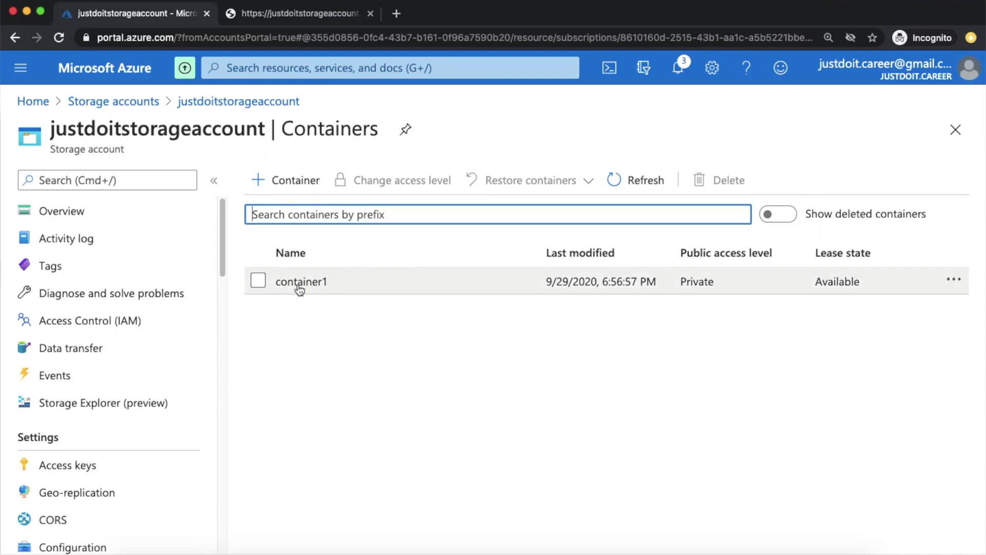
{"action": "scroll", "coordinate": [85, 486], "scroll_direction": "down", "scroll_amount": 5}
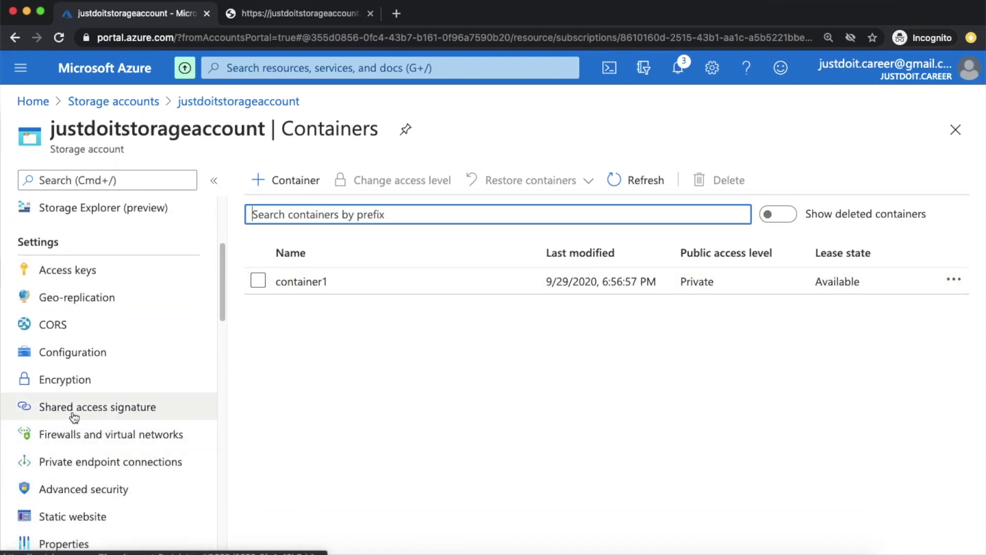
{"action": "scroll", "coordinate": [89, 349], "scroll_direction": "up", "scroll_amount": 5}
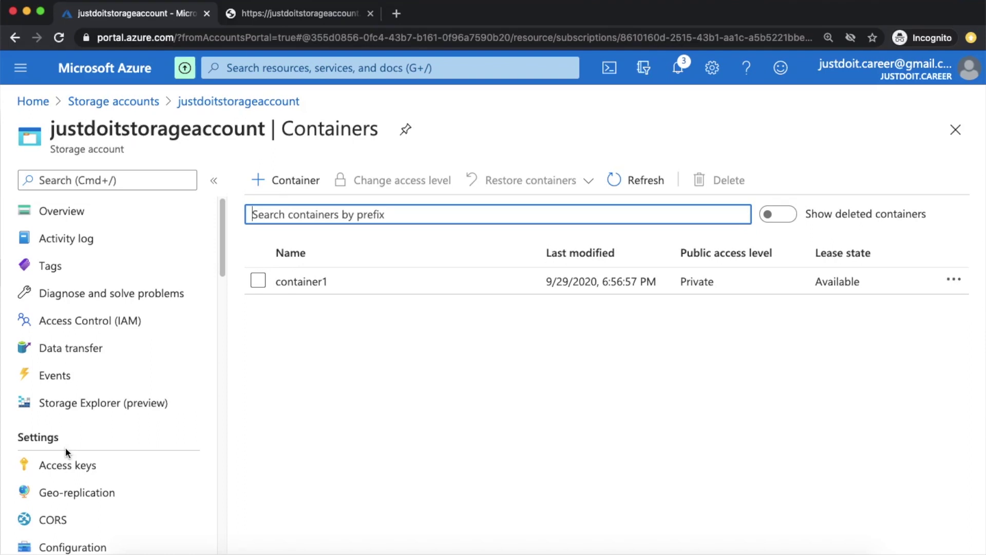
{"action": "scroll", "coordinate": [66, 447], "scroll_direction": "down", "scroll_amount": 2}
{"action": "double_click", "coordinate": [38, 353]}
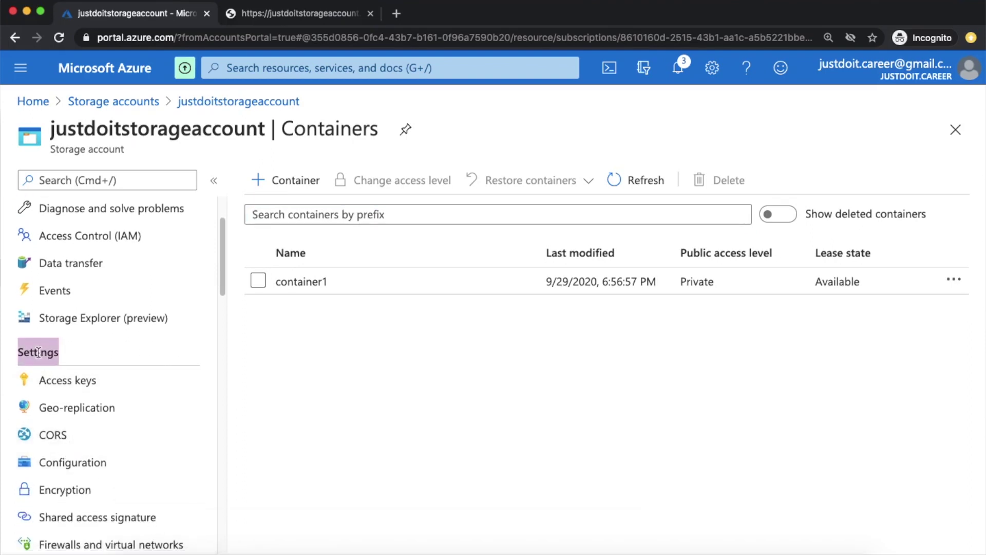
{"action": "scroll", "coordinate": [38, 353], "scroll_direction": "down", "scroll_amount": 2}
{"action": "scroll", "coordinate": [38, 352], "scroll_direction": "down", "scroll_amount": 1}
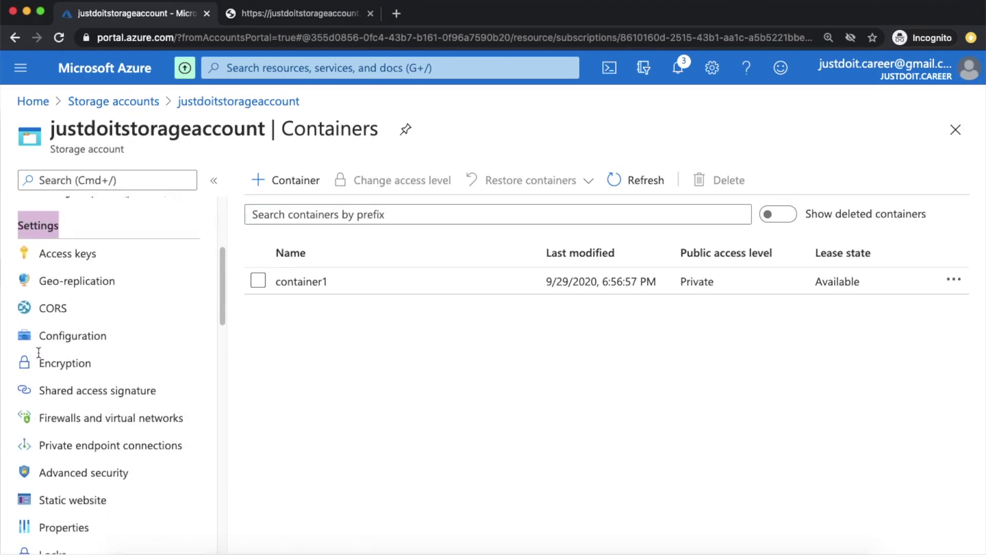
{"action": "left_click", "coordinate": [93, 391]}
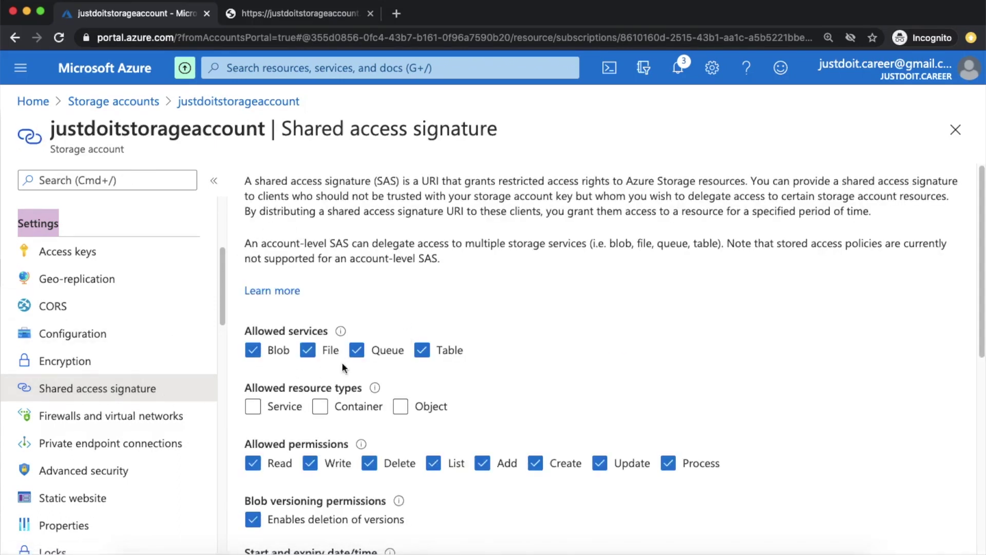
Restrict the account SAS to the Blob service by disallowing File, Queue and Table
{"action": "scroll", "coordinate": [396, 311], "scroll_direction": "down", "scroll_amount": 3}
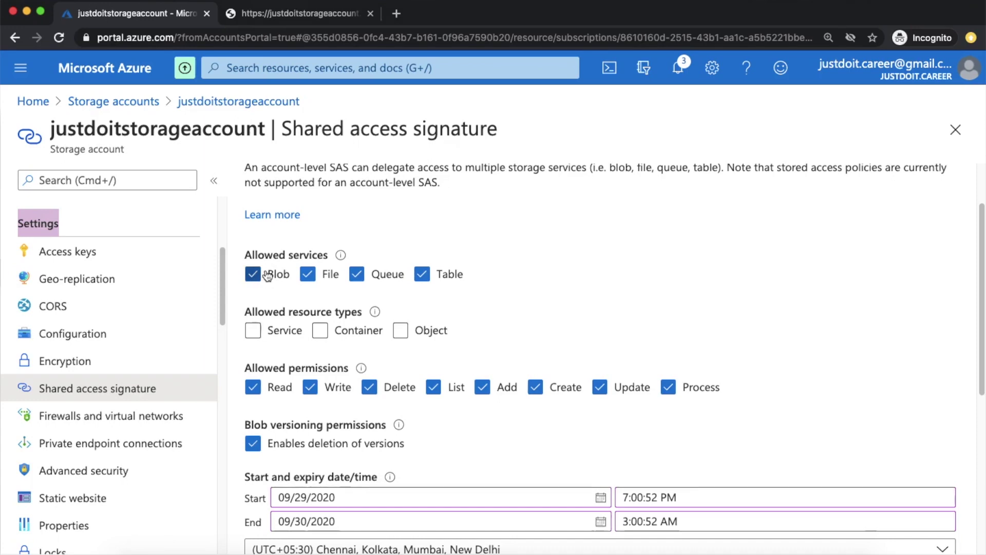
{"action": "left_click", "coordinate": [308, 278]}
{"action": "left_click", "coordinate": [357, 276]}
{"action": "left_click", "coordinate": [423, 275]}
{"action": "scroll", "coordinate": [452, 338], "scroll_direction": "down", "scroll_amount": 1}
Allow only the Object resource type for the account SAS
{"action": "left_click", "coordinate": [328, 306]}
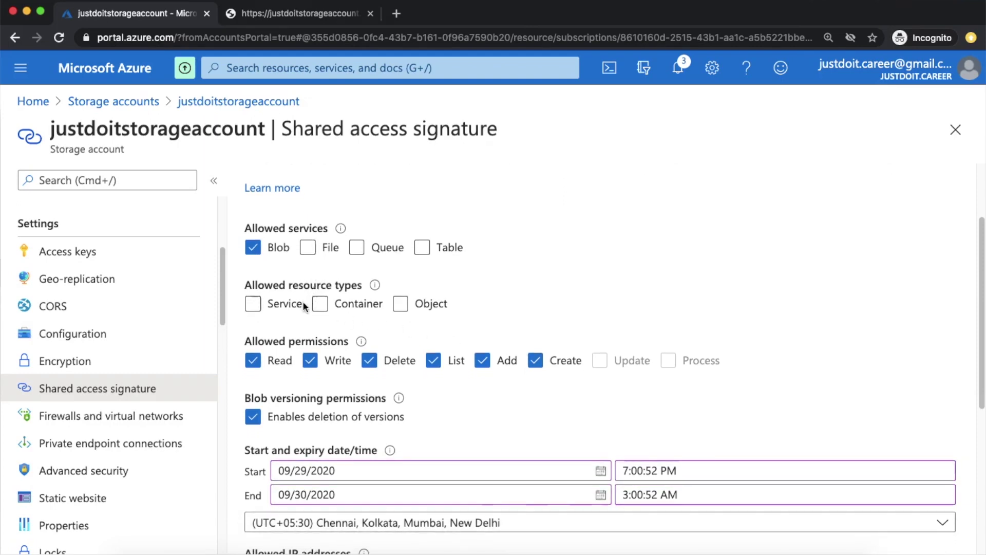
{"action": "double_click", "coordinate": [267, 286]}
{"action": "left_click", "coordinate": [267, 286]}
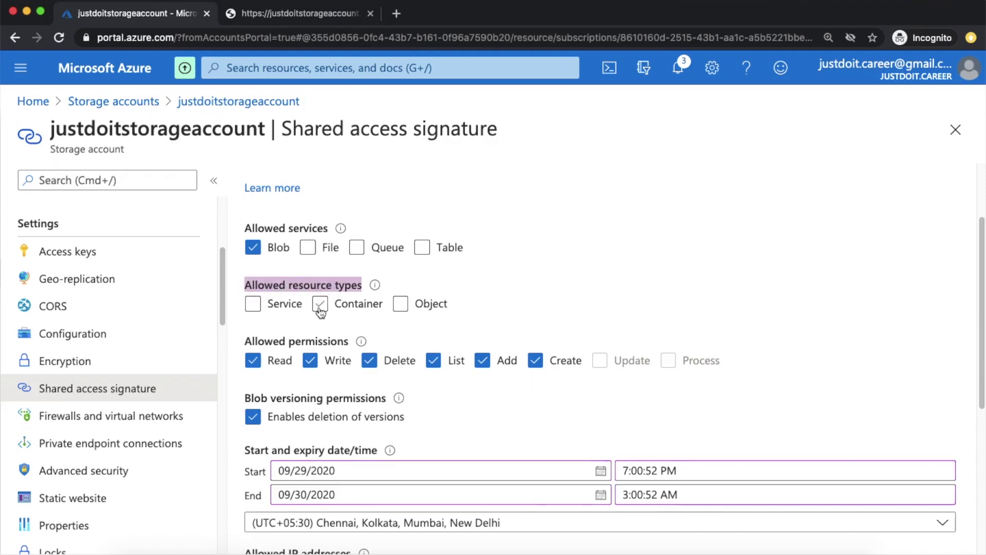
{"action": "left_click", "coordinate": [404, 306]}
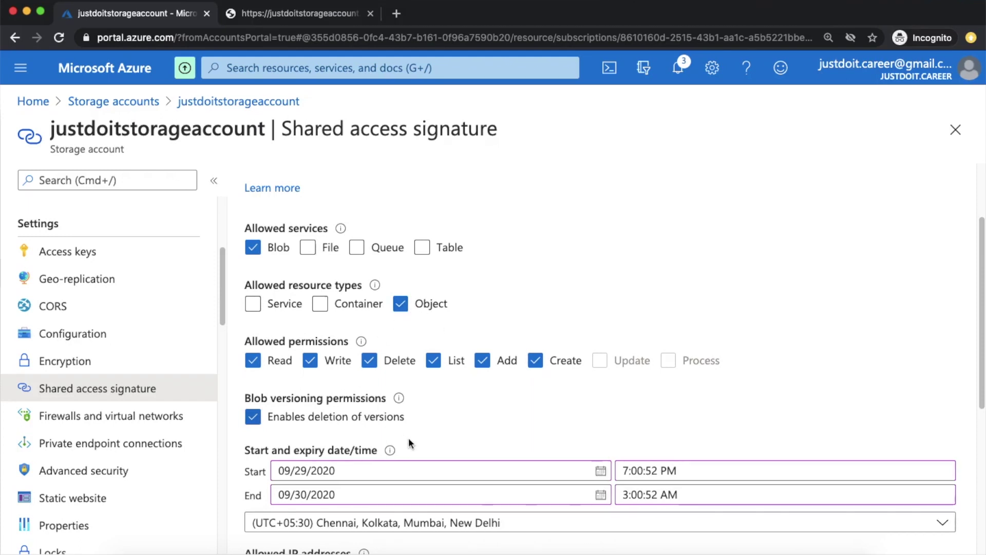
Review the account SAS permissions, start and expiry times, allowed IP addresses, protocols, routing tier and signing key
{"action": "scroll", "coordinate": [415, 444], "scroll_direction": "down", "scroll_amount": 1}
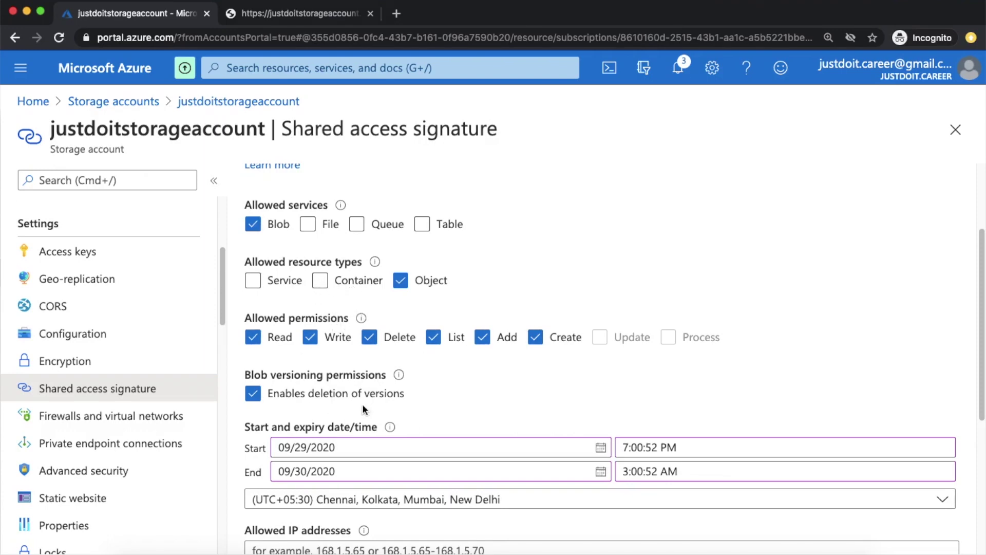
{"action": "scroll", "coordinate": [349, 414], "scroll_direction": "down", "scroll_amount": 5}
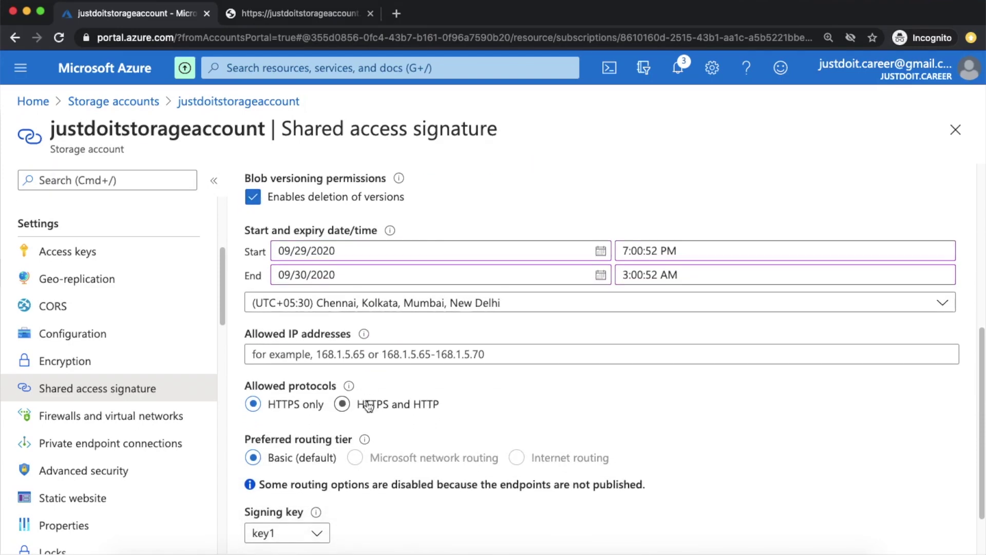
{"action": "scroll", "coordinate": [360, 420], "scroll_direction": "down", "scroll_amount": 2}
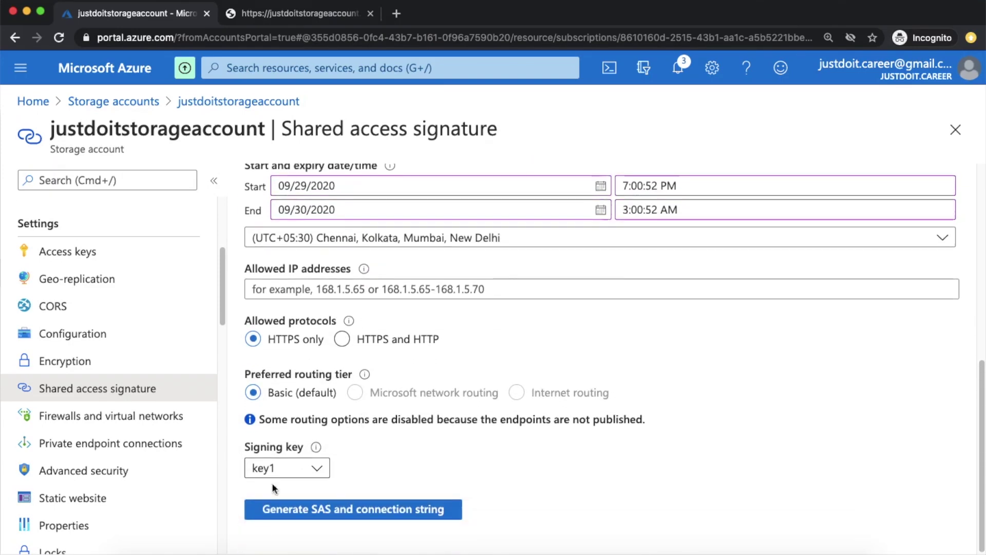
{"action": "scroll", "coordinate": [380, 308], "scroll_direction": "up", "scroll_amount": 2}
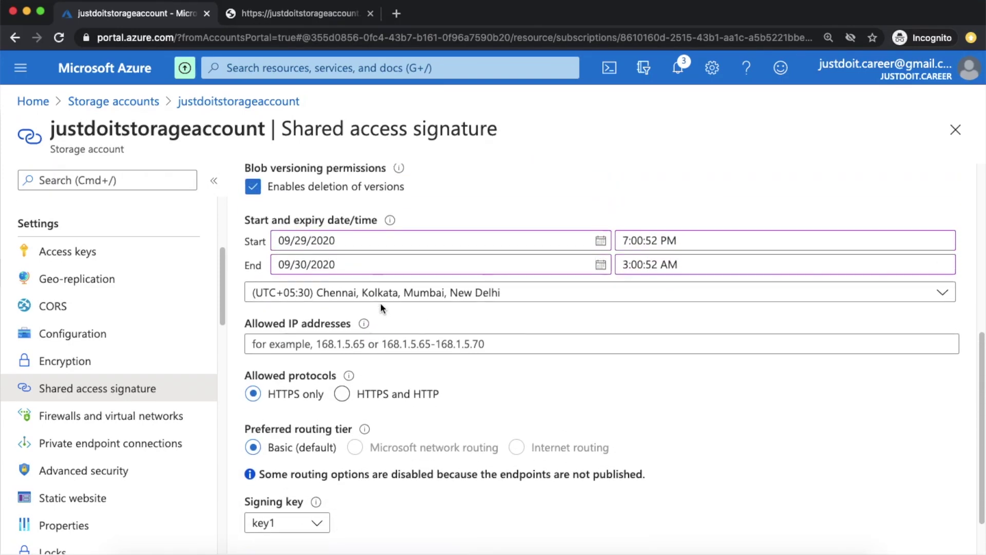
{"action": "scroll", "coordinate": [345, 255], "scroll_direction": "up", "scroll_amount": 2}
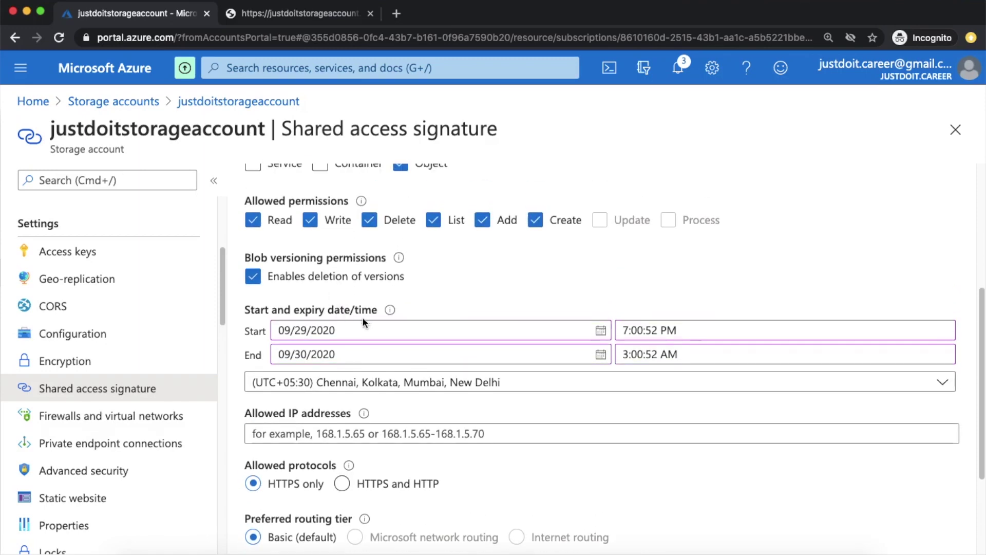
{"action": "scroll", "coordinate": [373, 324], "scroll_direction": "down", "scroll_amount": 4}
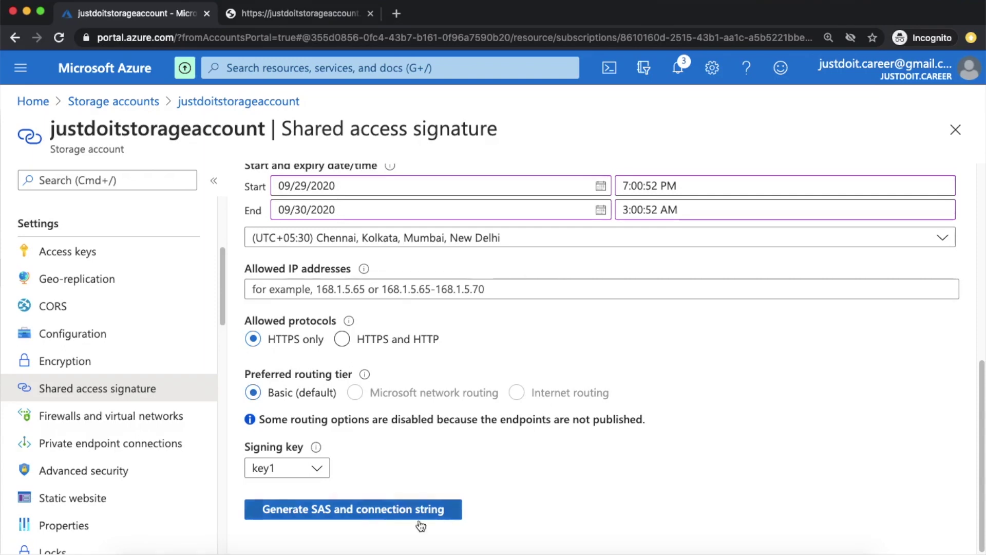
{"action": "scroll", "coordinate": [381, 398], "scroll_direction": "up", "scroll_amount": 6}
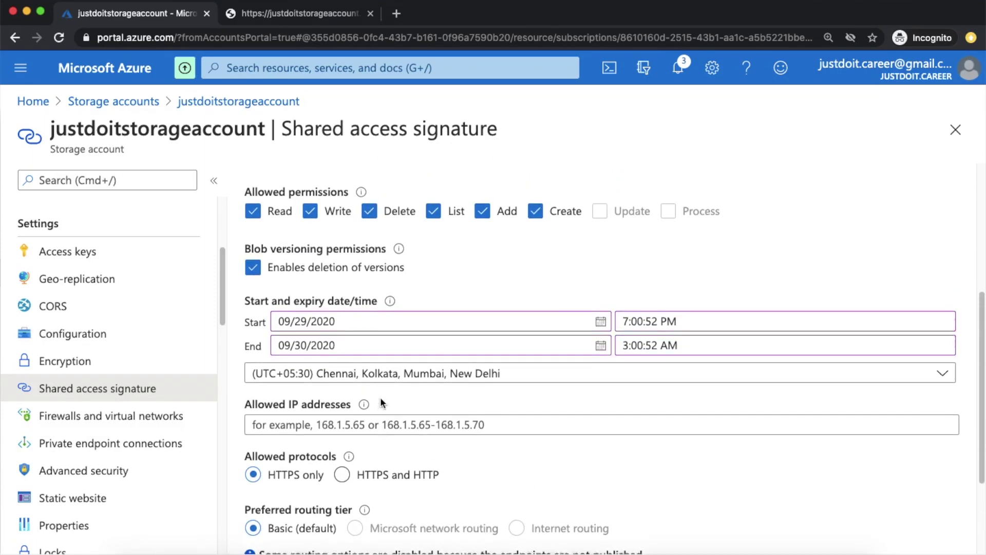
Generate the SAS and connection string for the storage account with signing key key1
{"action": "left_click", "coordinate": [319, 257]}
{"action": "left_click", "coordinate": [252, 260]}
{"action": "scroll", "coordinate": [414, 429], "scroll_direction": "down", "scroll_amount": 6}
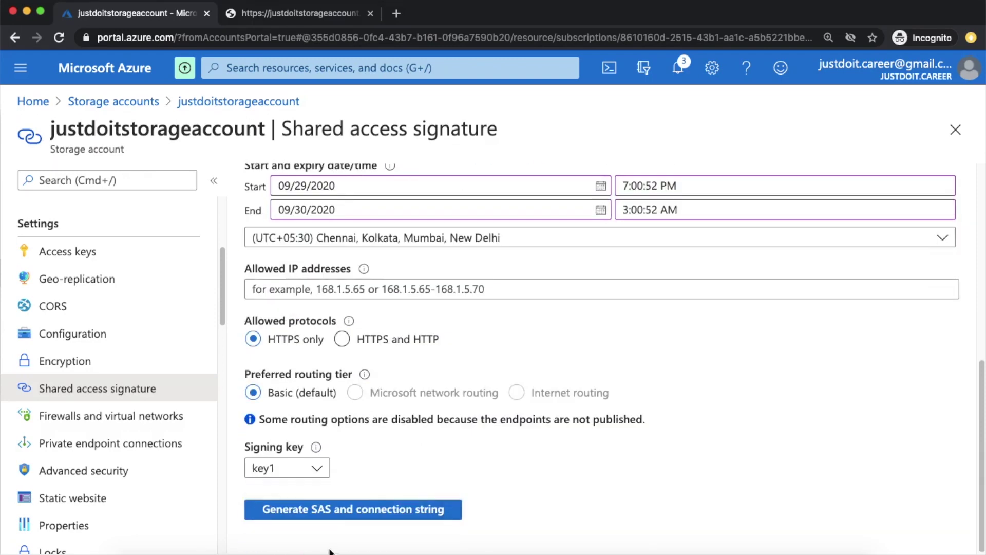
{"action": "left_click", "coordinate": [340, 514]}
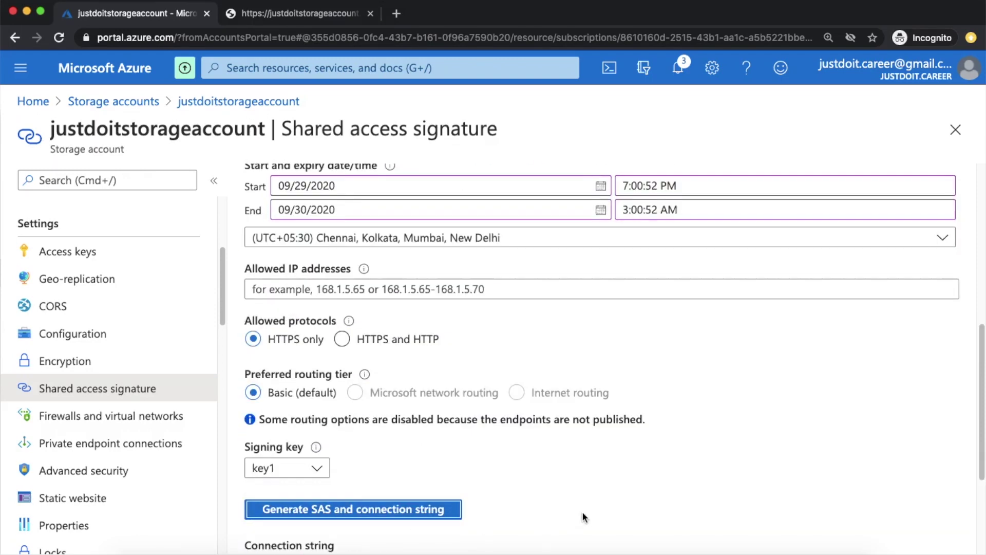
Inspect the generated connection string and Blob service SAS URL, and copy the account SAS token
{"action": "scroll", "coordinate": [581, 508], "scroll_direction": "down", "scroll_amount": 3}
{"action": "scroll", "coordinate": [581, 509], "scroll_direction": "down", "scroll_amount": 2}
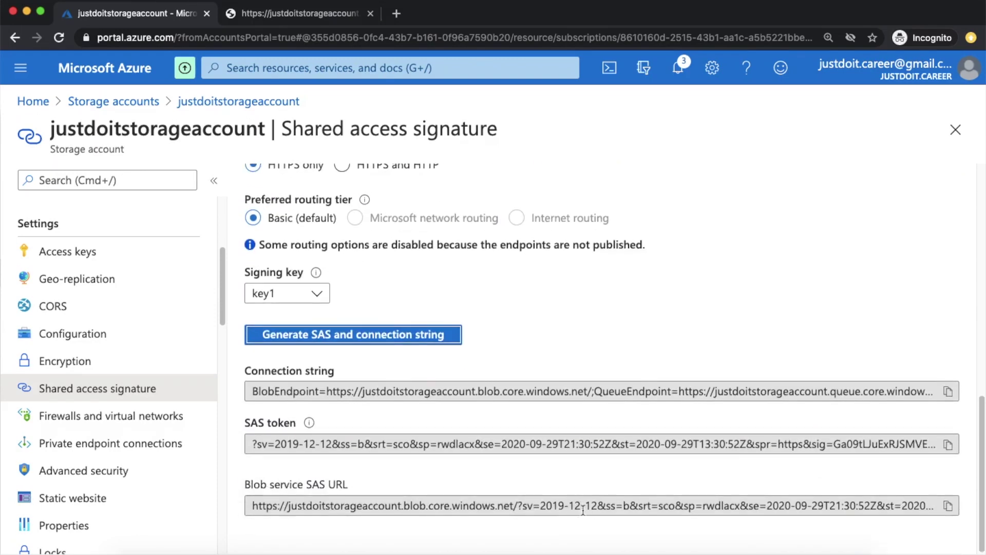
{"action": "left_click", "coordinate": [387, 391]}
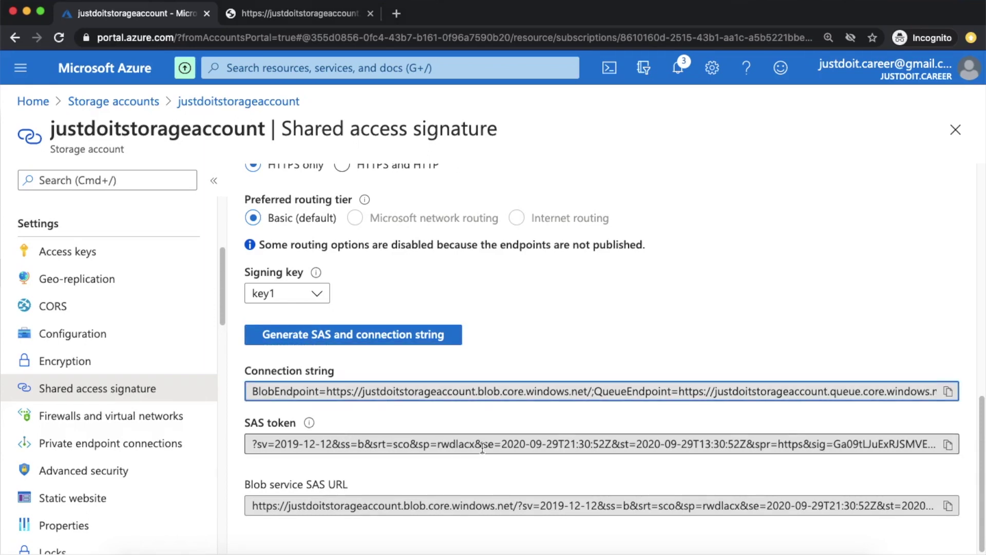
{"action": "left_click", "coordinate": [627, 443]}
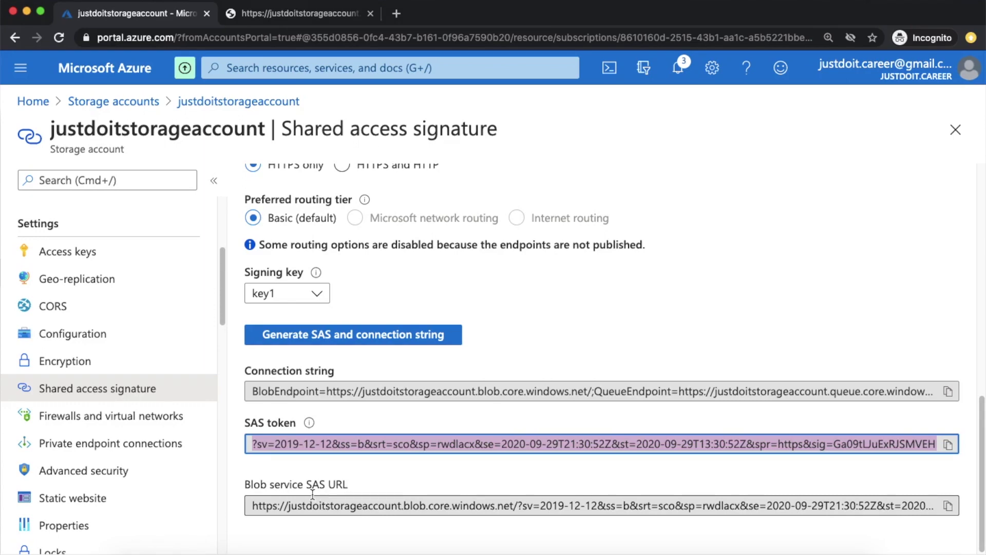
{"action": "double_click", "coordinate": [347, 506]}
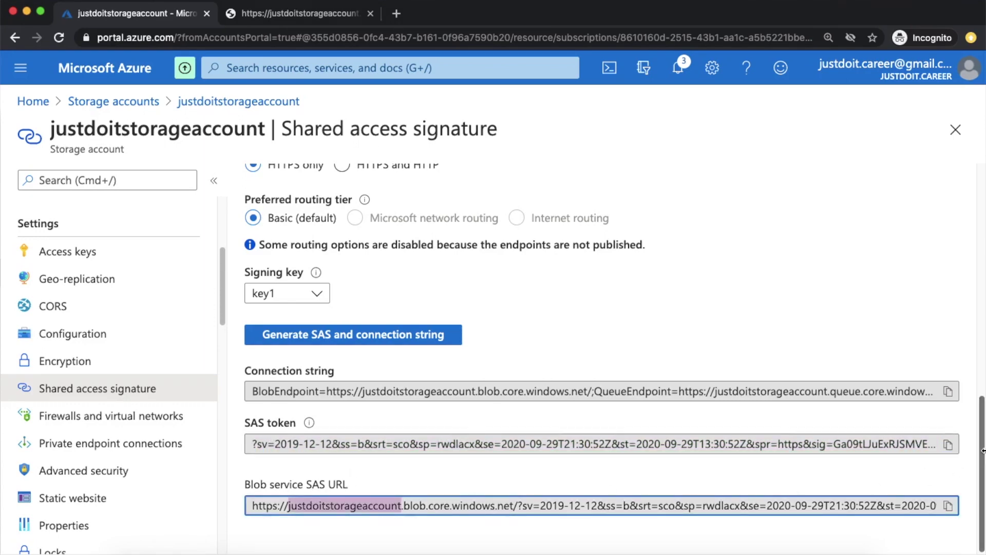
{"action": "left_click", "coordinate": [948, 444]}
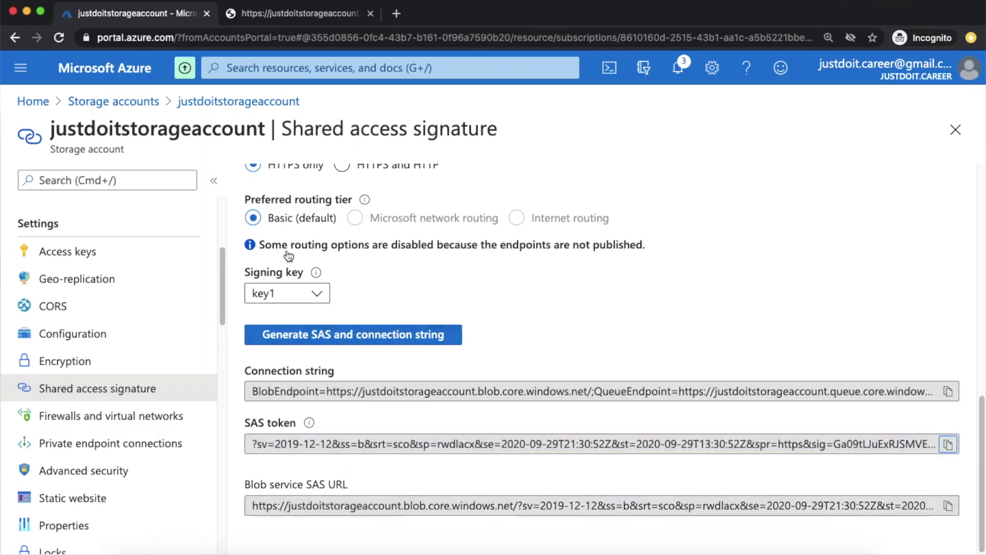
Append the copied account SAS token, including its leading question mark, to the ML Cheat Sheet.jpeg blob URL and load it in the browser
{"action": "left_click", "coordinate": [286, 20]}
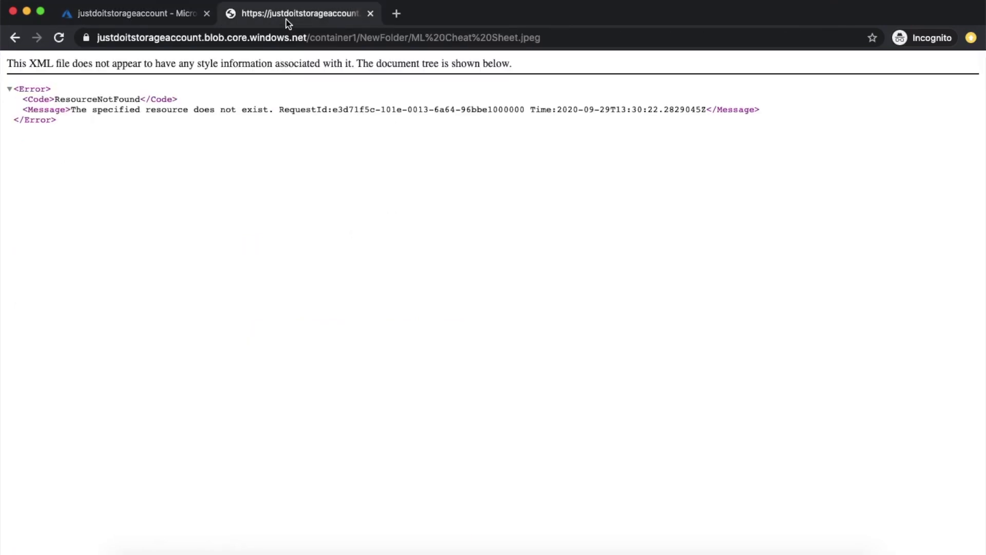
{"action": "left_click", "coordinate": [555, 39]}
{"action": "key", "text": "Right"}
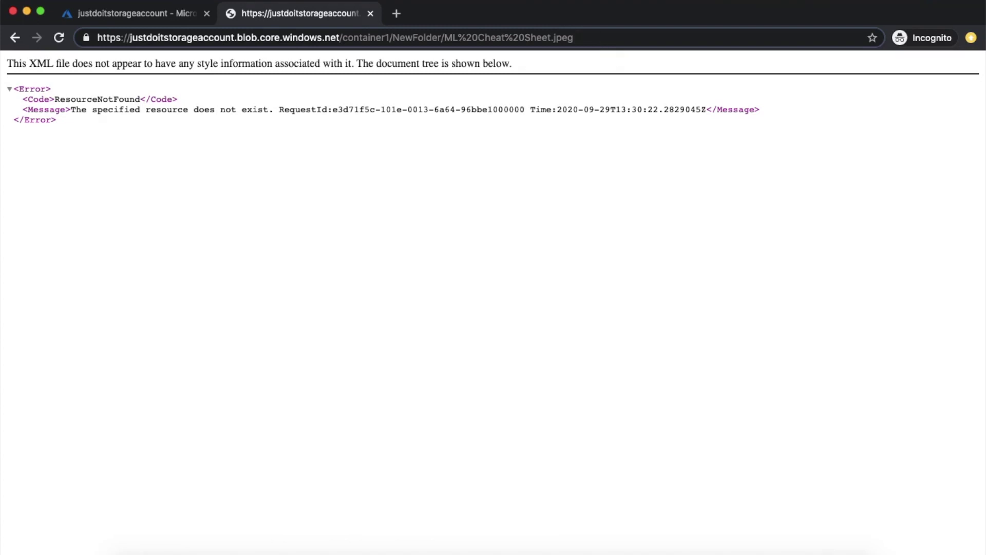
{"action": "left_click", "coordinate": [118, 23]}
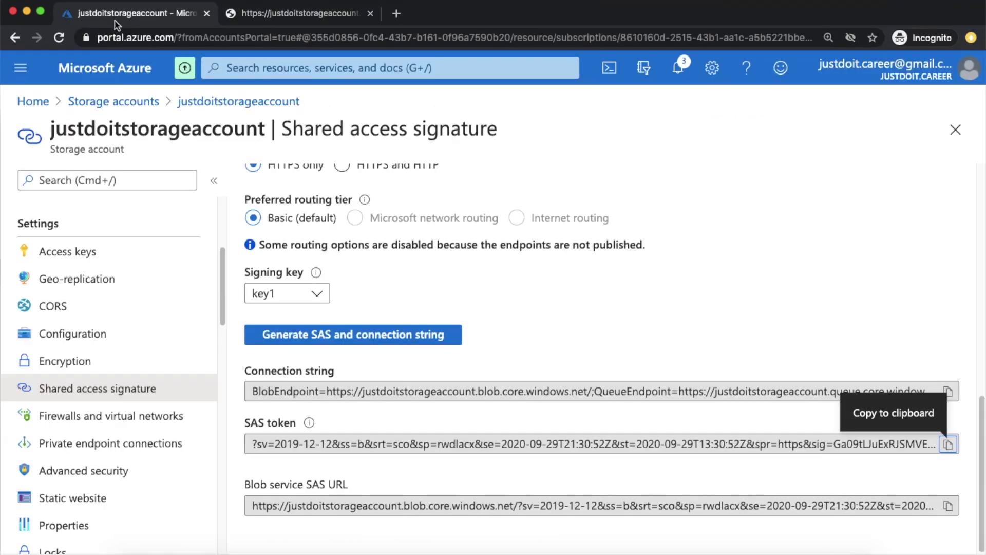
{"action": "left_click", "coordinate": [258, 447]}
{"action": "left_click_drag", "start_coordinate": [256, 447], "coordinate": [251, 447]}
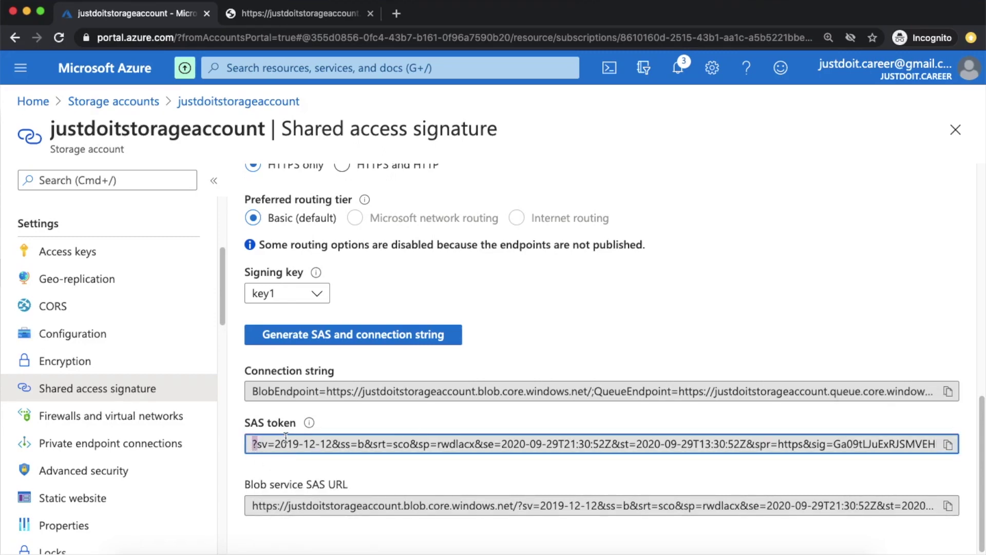
{"action": "left_click", "coordinate": [329, 15]}
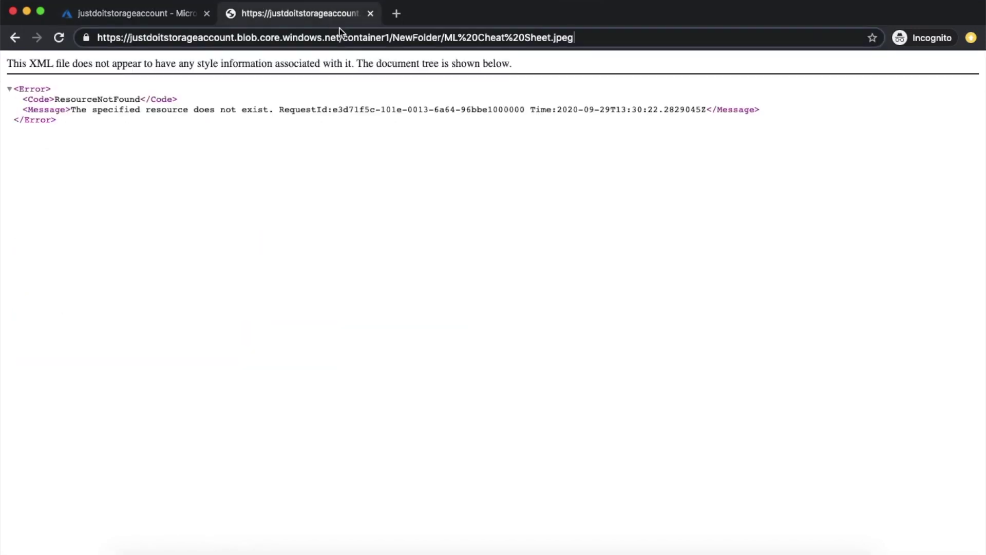
{"action": "left_click", "coordinate": [595, 39]}
{"action": "key", "text": "super+v"}
{"action": "key", "text": "Return"}
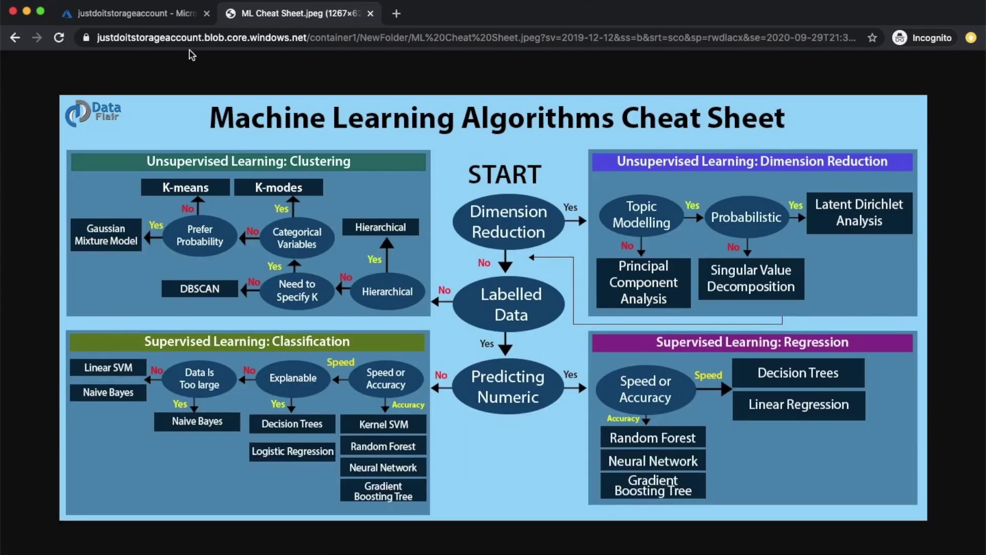
Disallow the Object resource type for the account SAS and generate the SAS and connection string again
{"action": "left_click", "coordinate": [170, 15]}
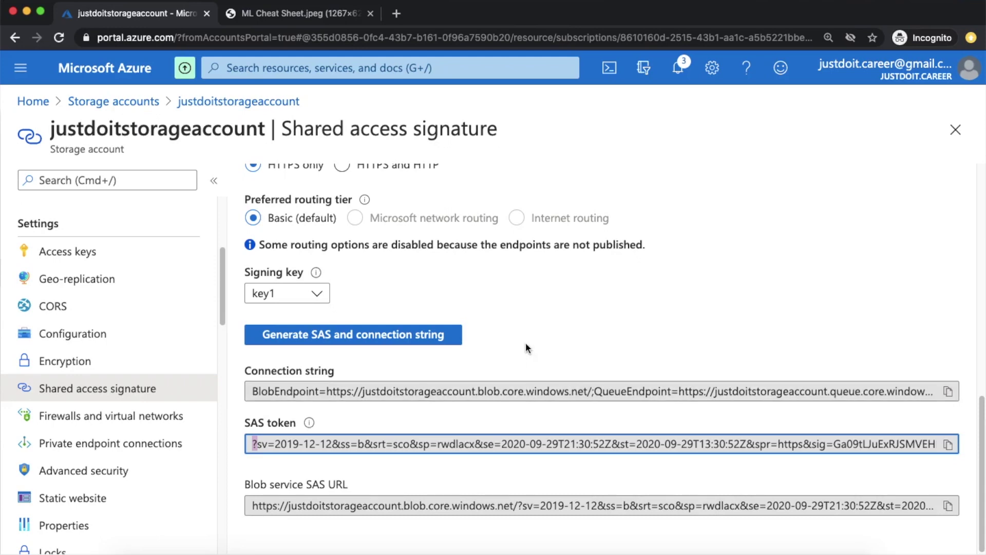
{"action": "scroll", "coordinate": [526, 328], "scroll_direction": "up", "scroll_amount": 8}
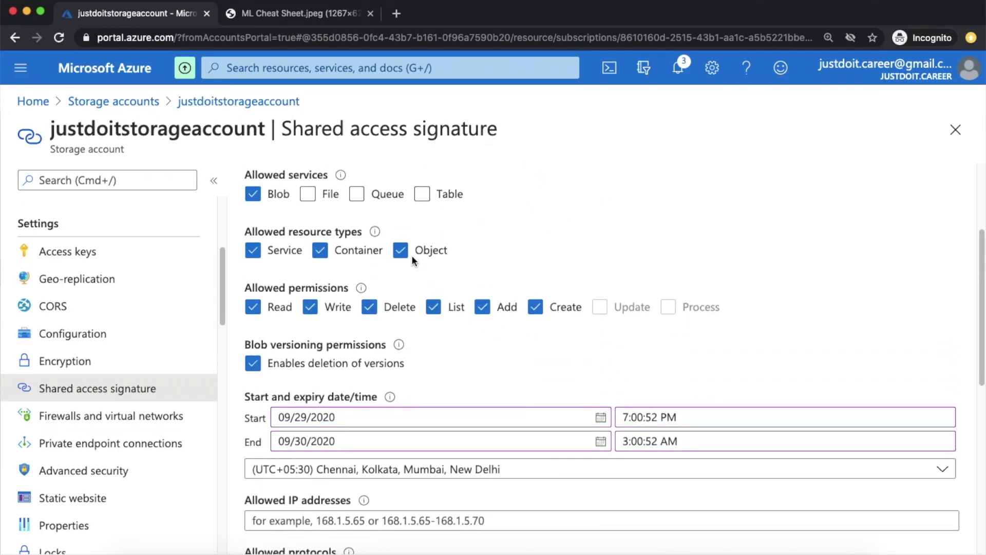
{"action": "left_click", "coordinate": [401, 252]}
{"action": "scroll", "coordinate": [469, 369], "scroll_direction": "down", "scroll_amount": 8}
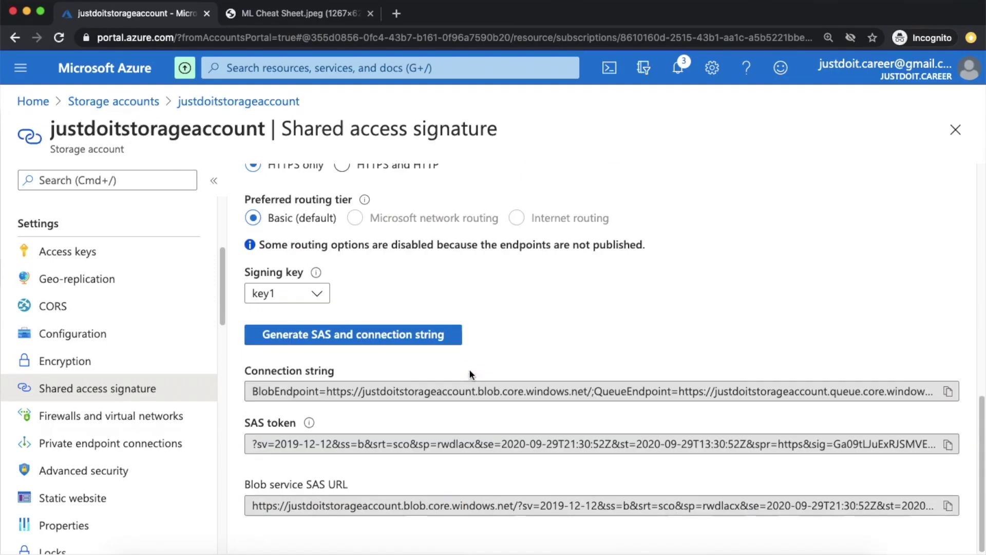
{"action": "left_click", "coordinate": [385, 339]}
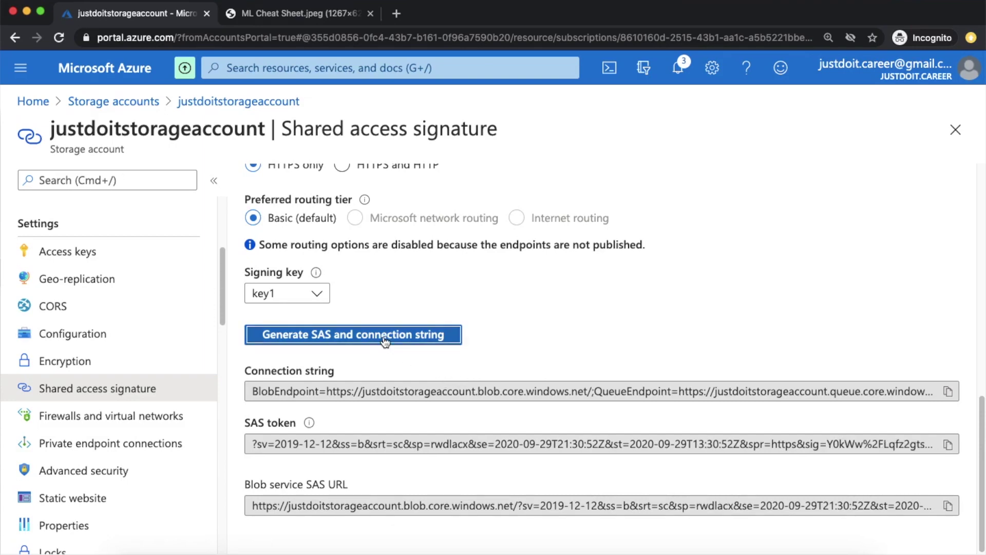
Replace the SAS token in the ML Cheat Sheet.jpeg blob URL with the newly generated account token and load the URL
{"action": "left_click", "coordinate": [948, 445]}
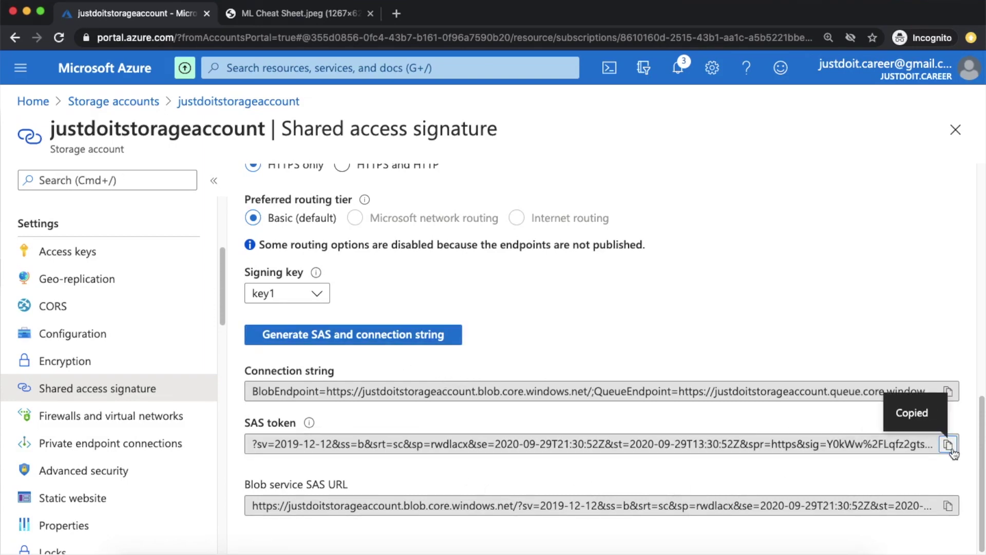
{"action": "left_click", "coordinate": [272, 19]}
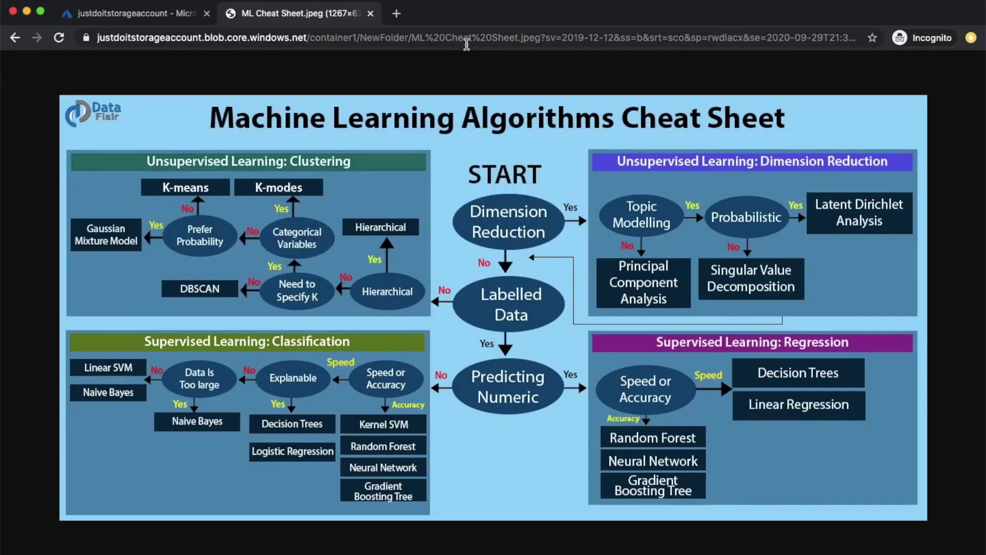
{"action": "left_click", "coordinate": [548, 38]}
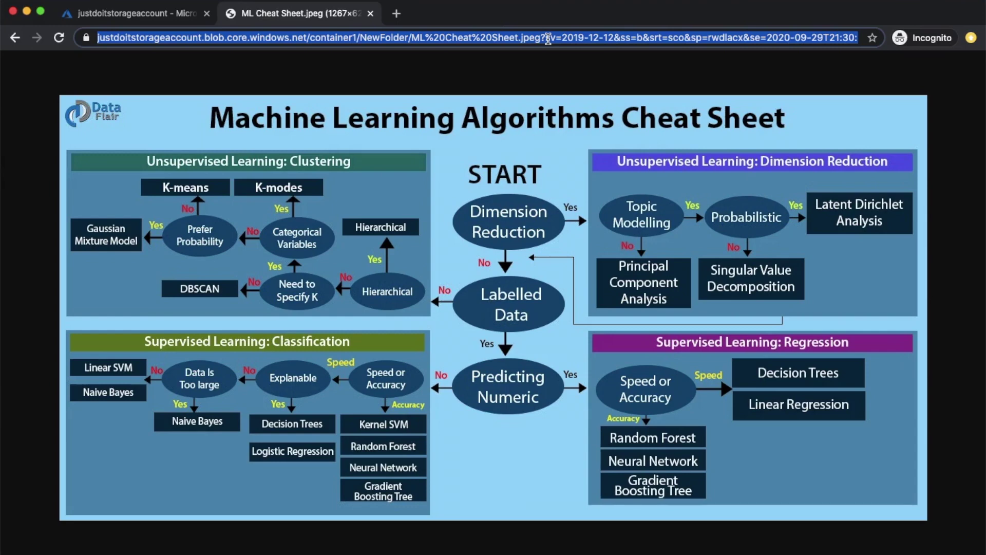
{"action": "left_click", "coordinate": [548, 39]}
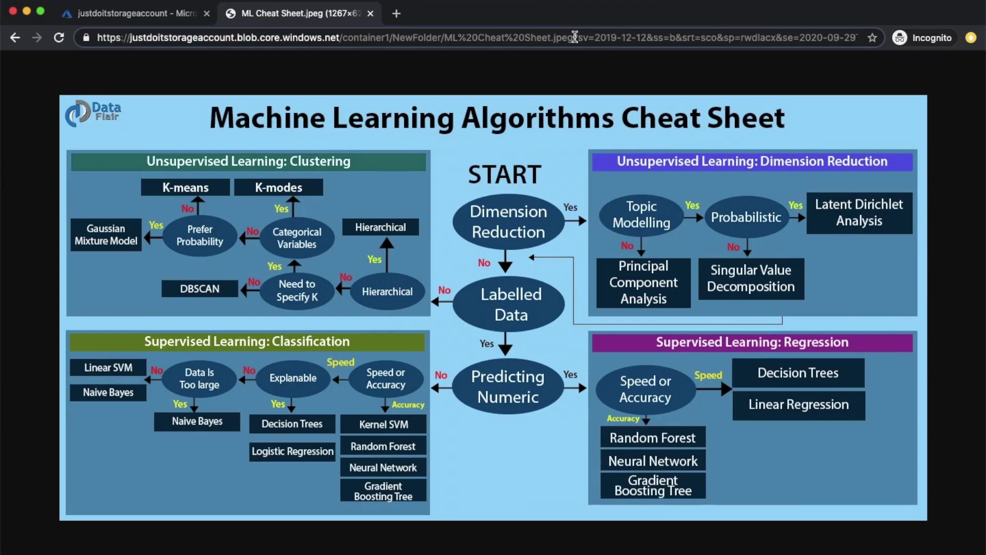
{"action": "left_click_drag", "start_coordinate": [575, 38], "coordinate": [984, 47]}
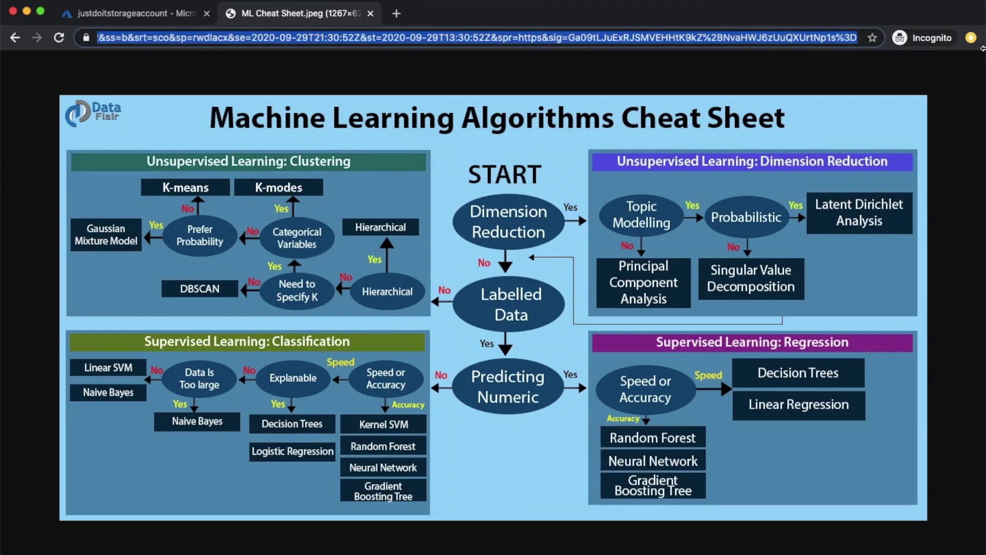
{"action": "key", "text": "BackSpace"}
{"action": "triple_click", "coordinate": [524, 37]}
{"action": "left_click", "coordinate": [624, 41]}
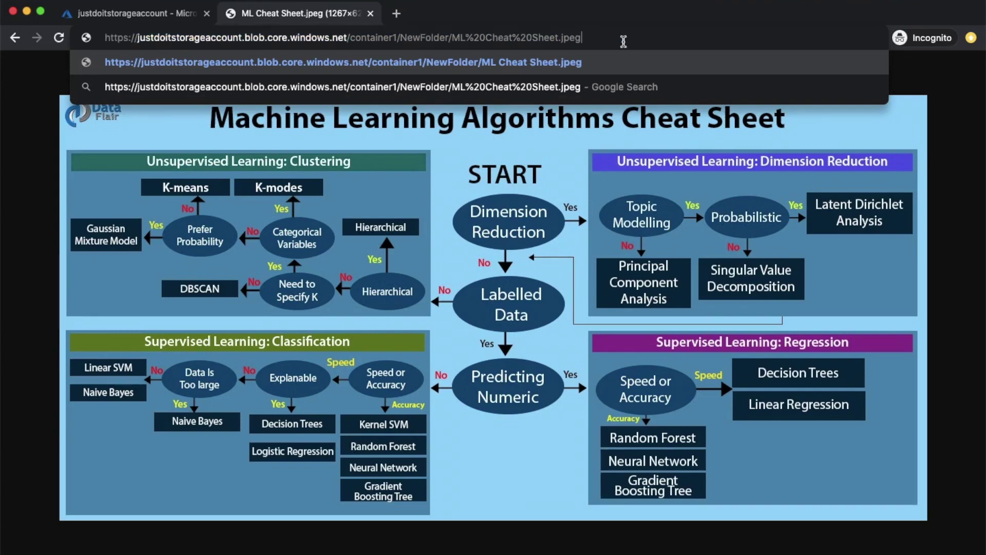
{"action": "key", "text": "super+v"}
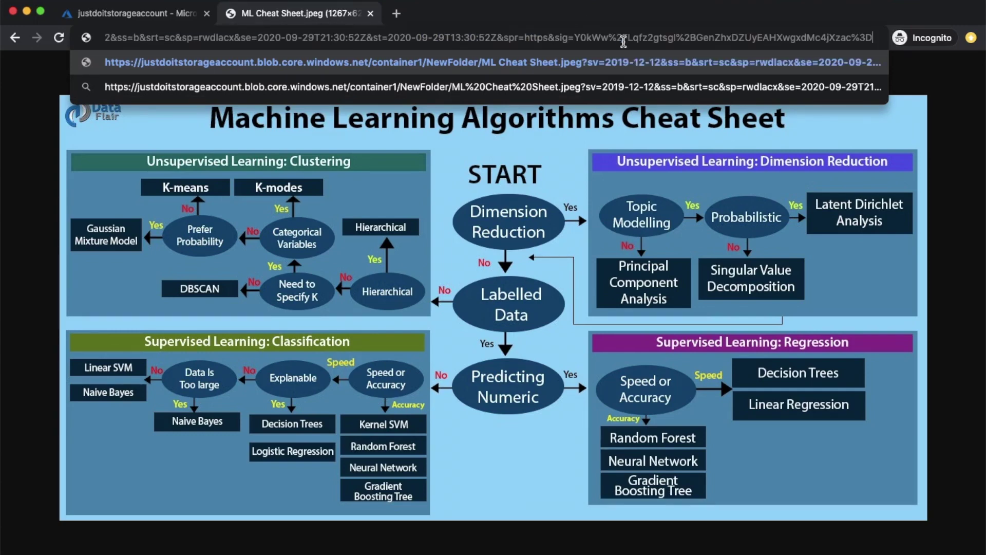
{"action": "key", "text": "Return"}
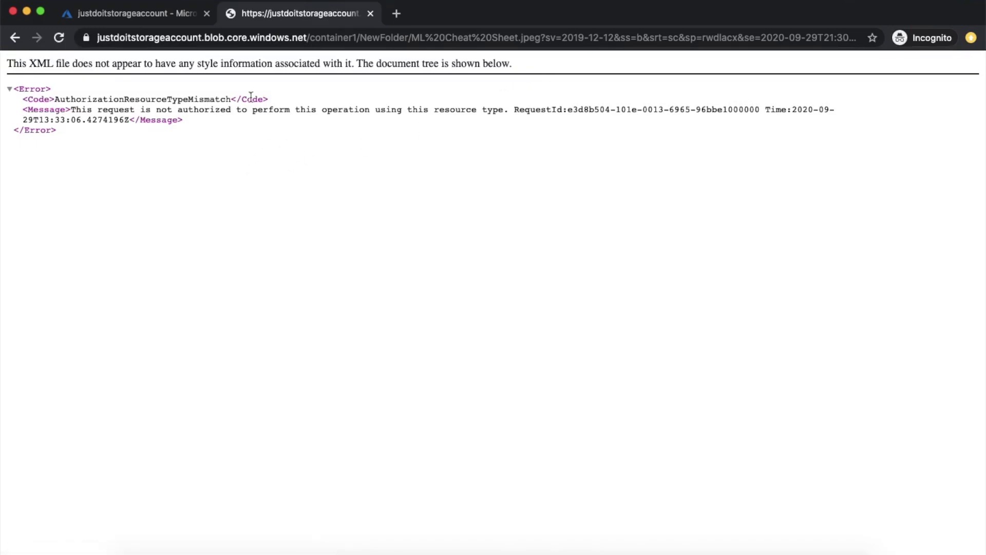
Review the allowed services, resource types and permissions in the storage account's shared access signature settings
{"action": "left_click", "coordinate": [171, 19]}
{"action": "scroll", "coordinate": [425, 303], "scroll_direction": "up", "scroll_amount": 10}
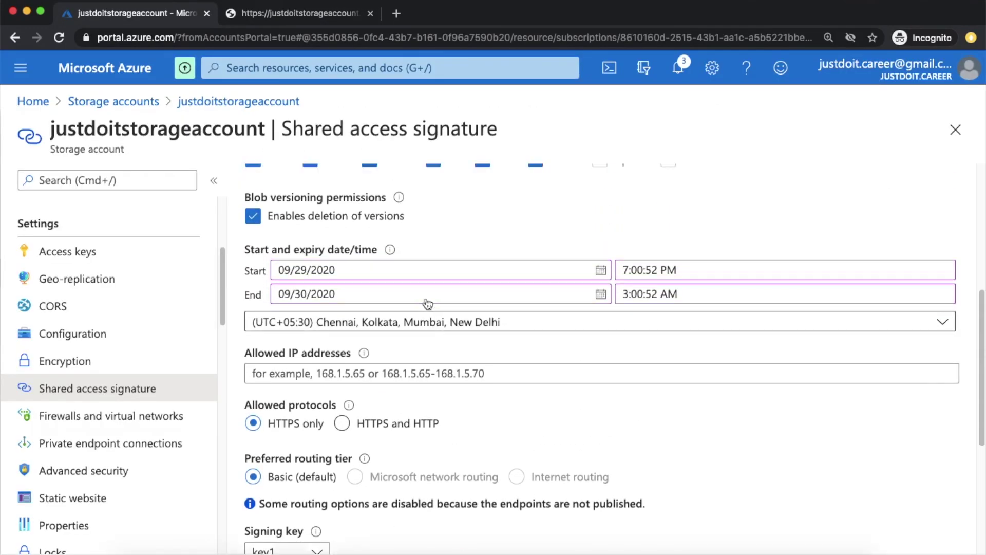
{"action": "scroll", "coordinate": [392, 196], "scroll_direction": "up", "scroll_amount": 2}
{"action": "left_click", "coordinate": [401, 262]}
{"action": "scroll", "coordinate": [391, 247], "scroll_direction": "up", "scroll_amount": 2}
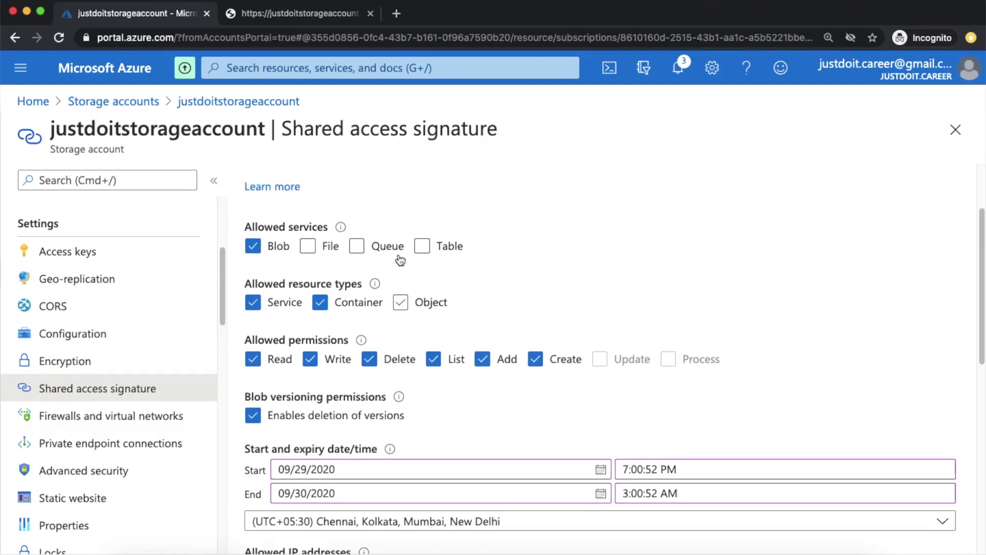
{"action": "scroll", "coordinate": [417, 222], "scroll_direction": "up", "scroll_amount": 3}
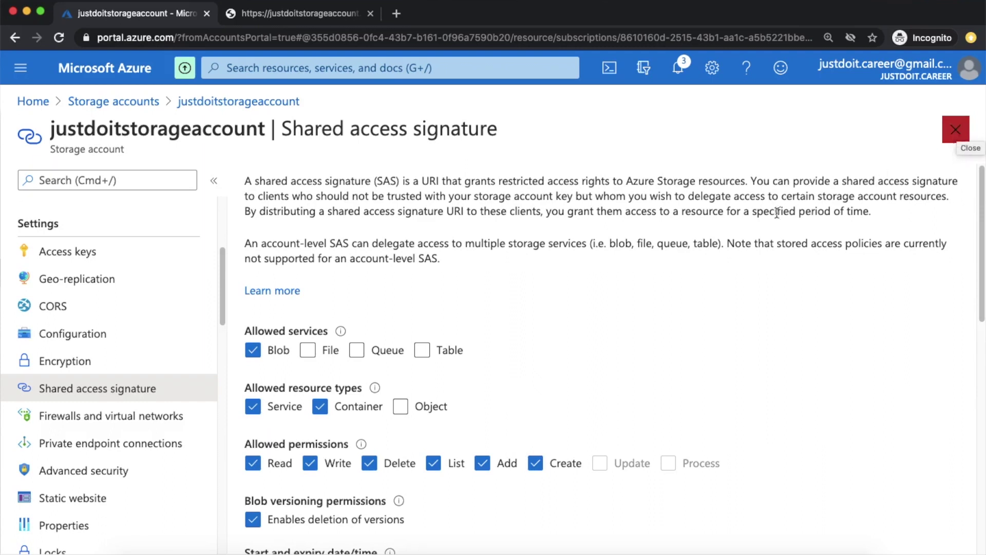
Open the storage account's access keys and copy the connection string of key1
{"action": "scroll", "coordinate": [85, 359], "scroll_direction": "up", "scroll_amount": 3}
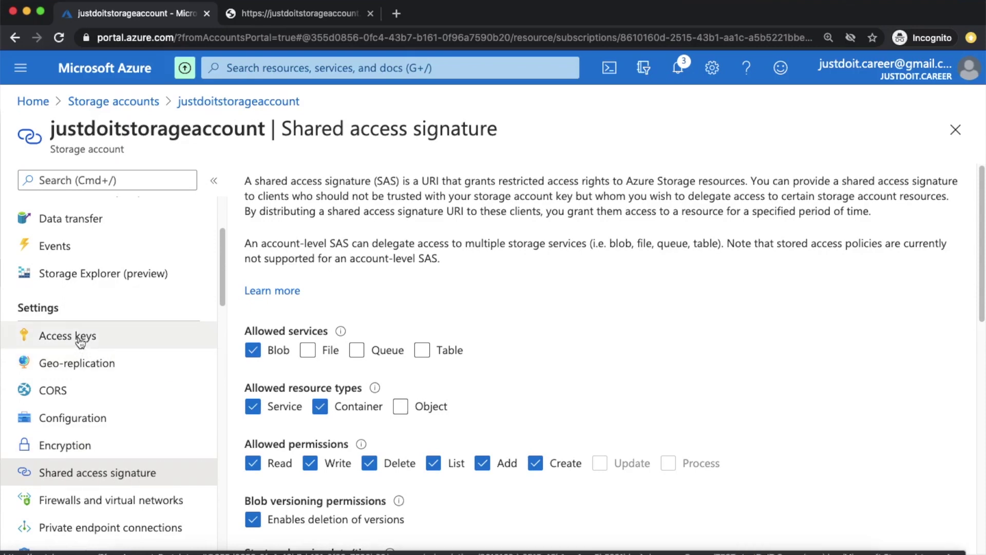
{"action": "left_click", "coordinate": [80, 342]}
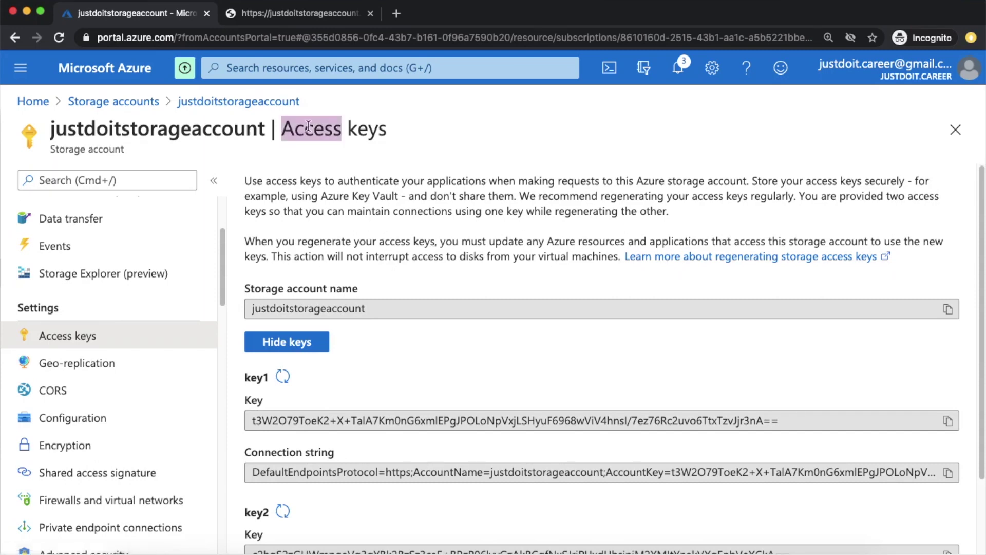
{"action": "left_click", "coordinate": [377, 308]}
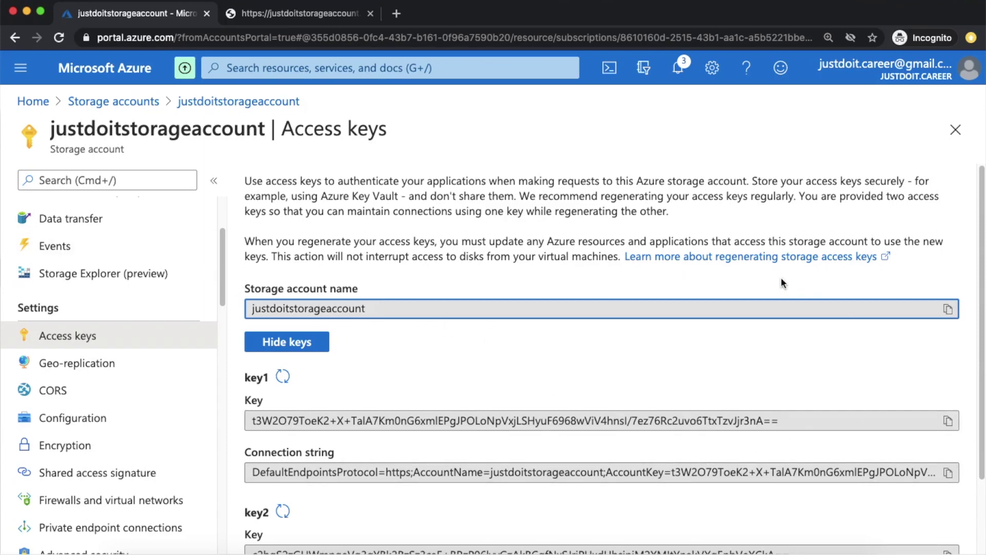
{"action": "left_click", "coordinate": [769, 310]}
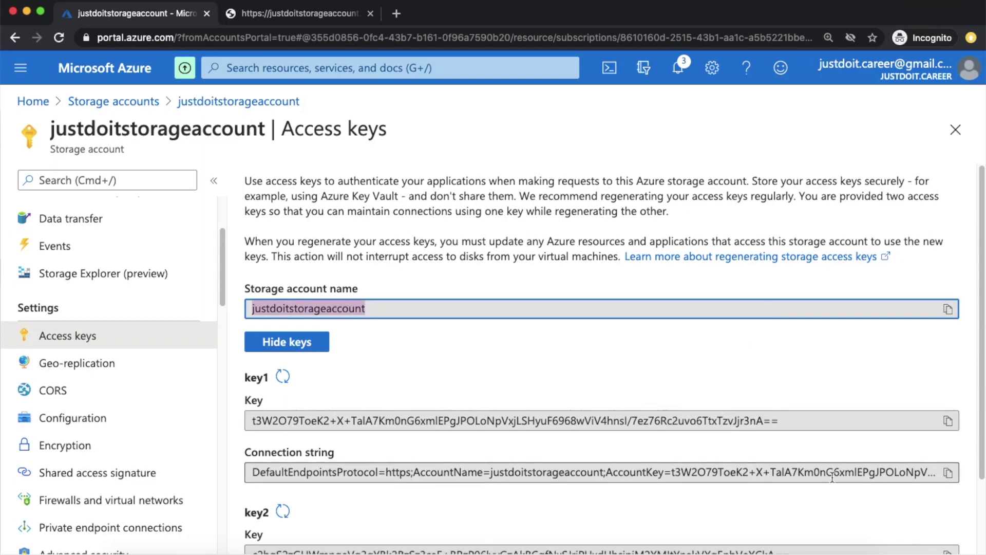
{"action": "left_click", "coordinate": [948, 474]}
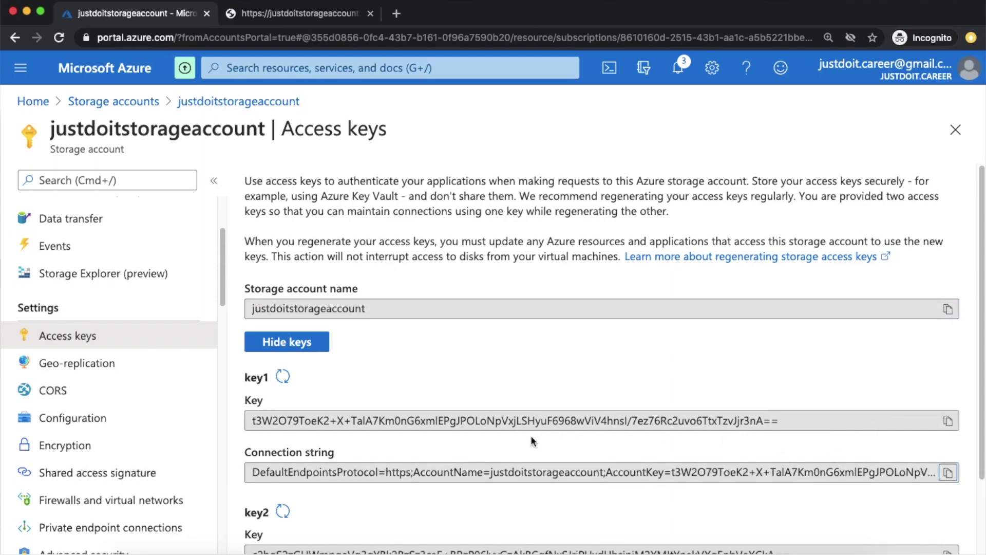
Regenerate the storage account's key1 access key, confirm the regeneration and inspect the new key
{"action": "scroll", "coordinate": [531, 435], "scroll_direction": "down", "scroll_amount": 2}
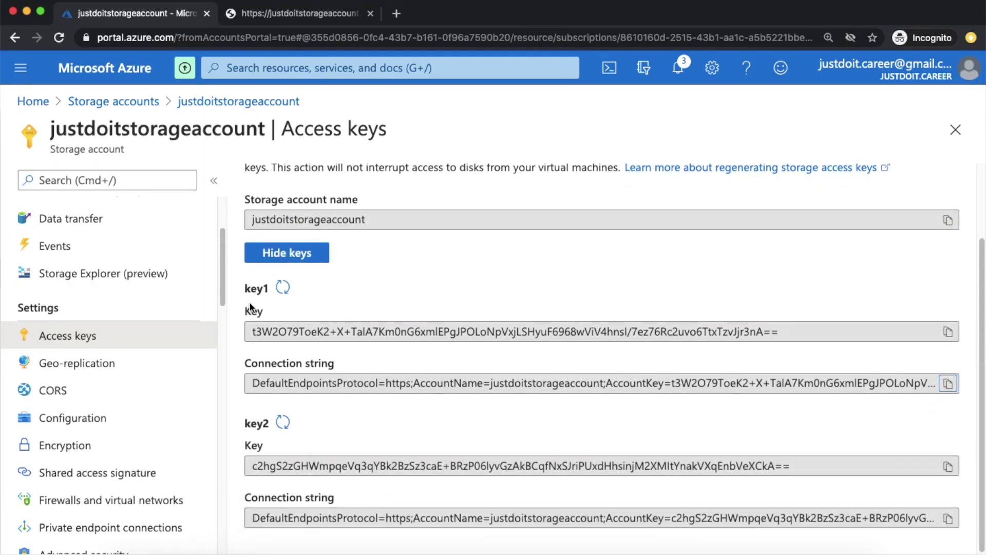
{"action": "double_click", "coordinate": [255, 422]}
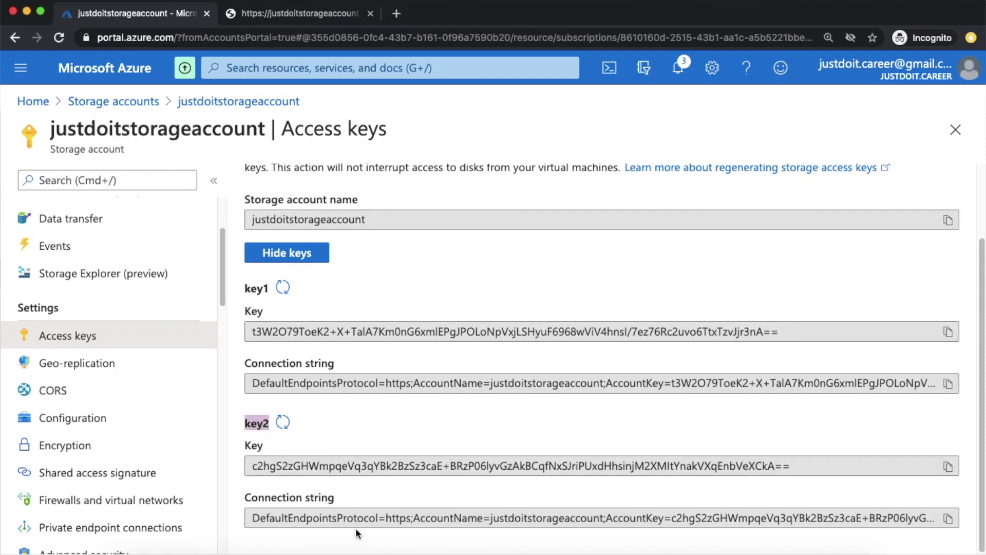
{"action": "left_click", "coordinate": [325, 411]}
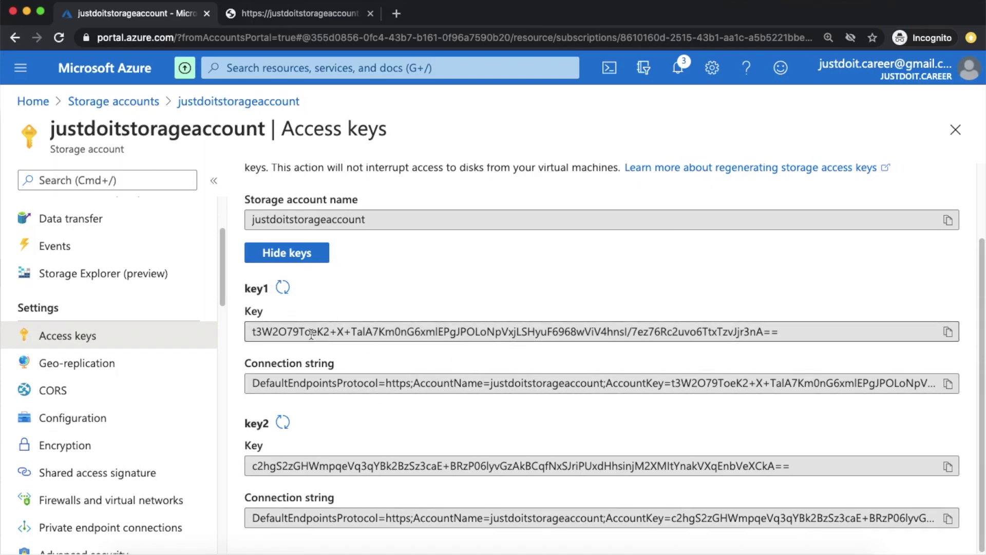
{"action": "left_click", "coordinate": [284, 288]}
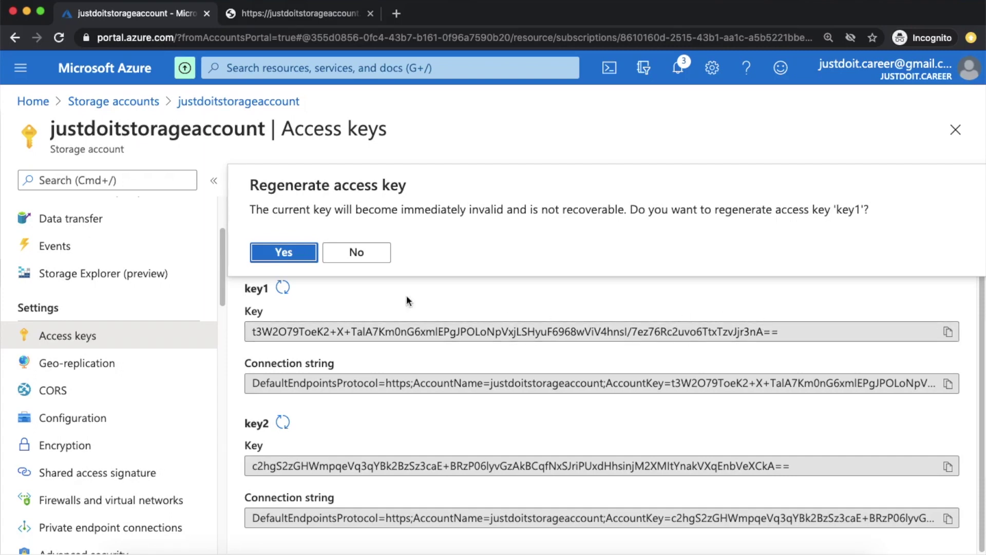
{"action": "left_click", "coordinate": [272, 251]}
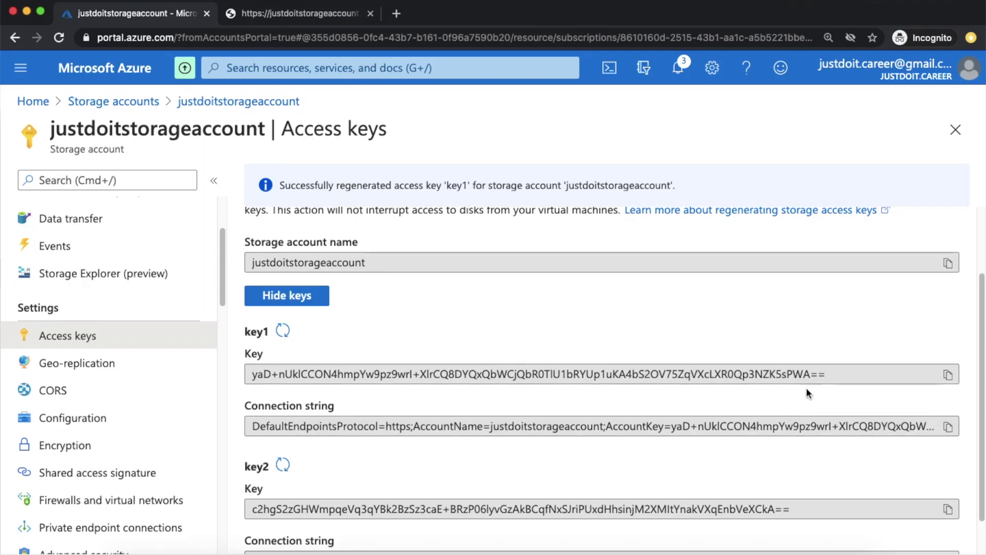
{"action": "double_click", "coordinate": [800, 374]}
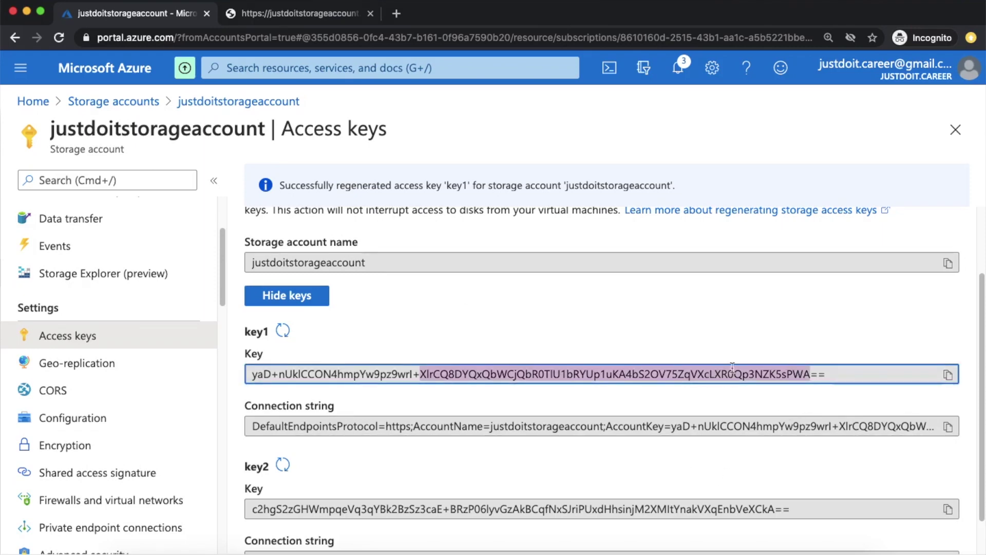
{"action": "left_click", "coordinate": [750, 350]}
{"action": "scroll", "coordinate": [568, 323], "scroll_direction": "up", "scroll_amount": 3}
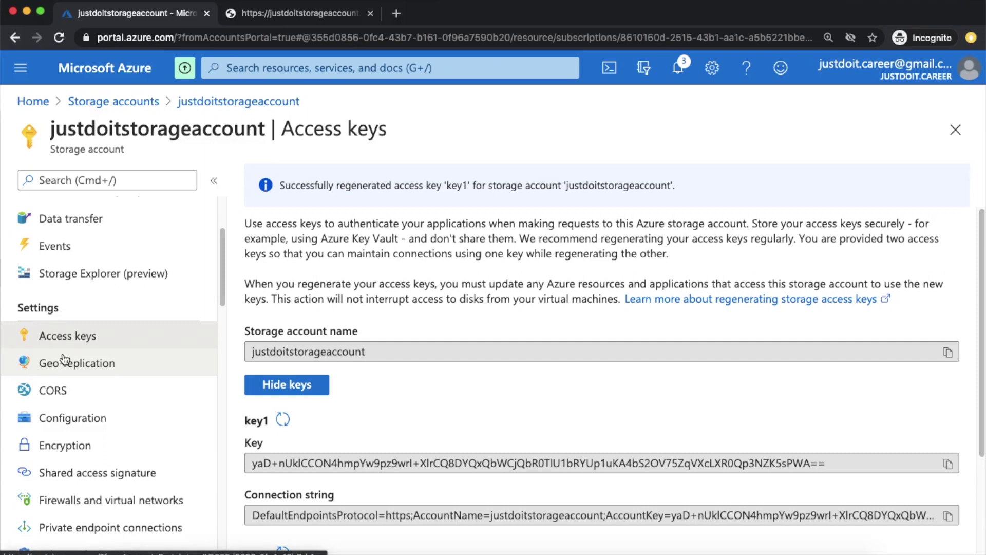
Return to the storage account's overview and look through the available settings and services
{"action": "scroll", "coordinate": [64, 358], "scroll_direction": "up", "scroll_amount": 4}
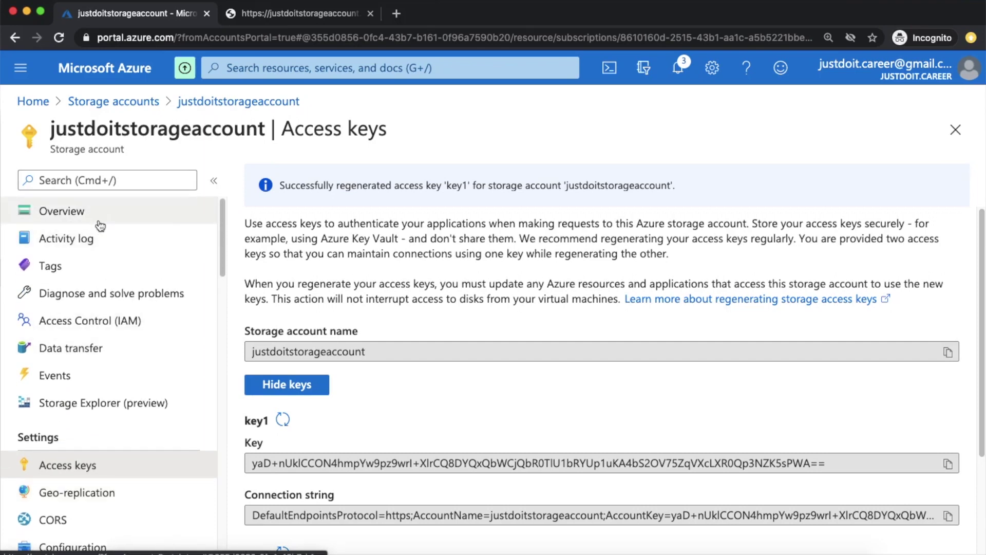
{"action": "left_click", "coordinate": [100, 226]}
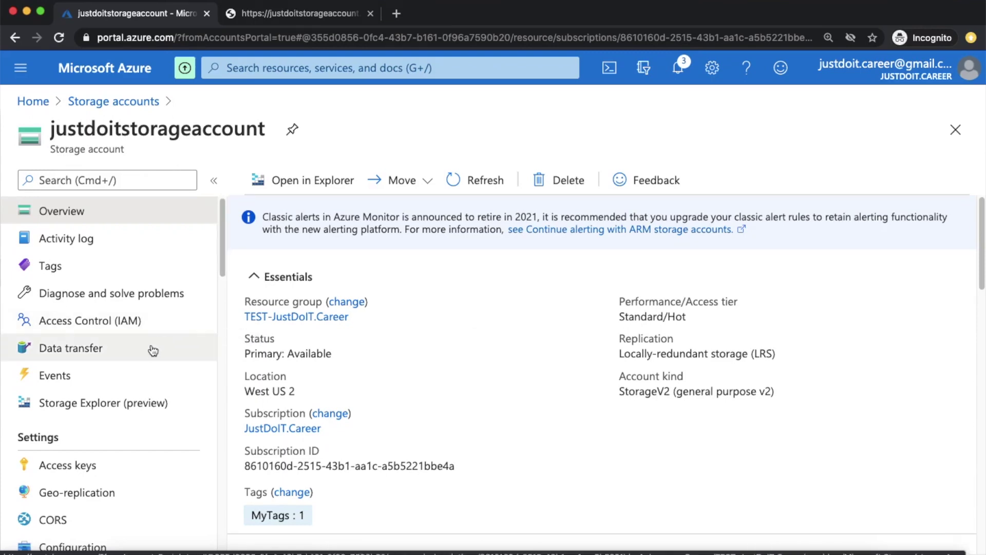
{"action": "scroll", "coordinate": [153, 351], "scroll_direction": "down", "scroll_amount": 5}
{"action": "scroll", "coordinate": [142, 322], "scroll_direction": "up", "scroll_amount": 2}
{"action": "scroll", "coordinate": [138, 321], "scroll_direction": "up", "scroll_amount": 3}
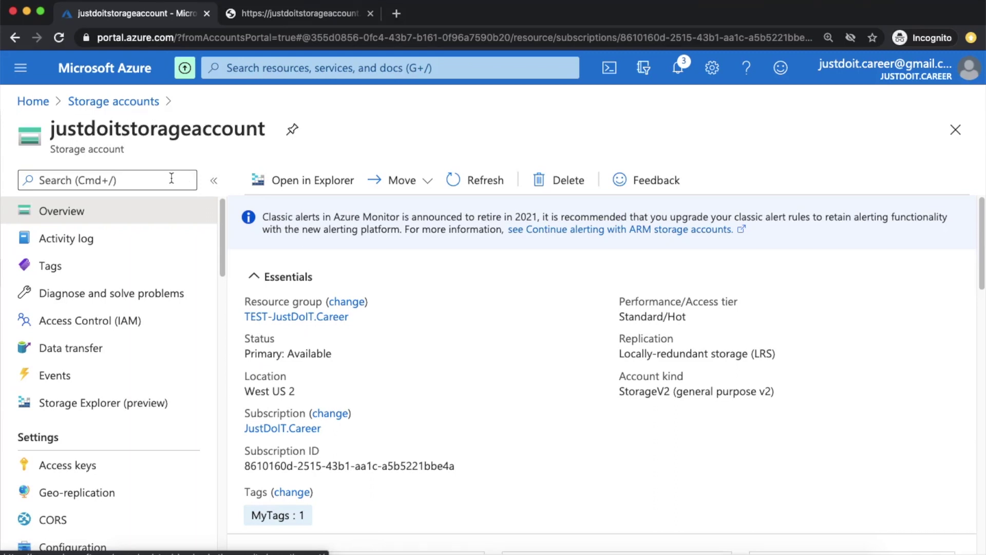
{"action": "scroll", "coordinate": [100, 370], "scroll_direction": "down", "scroll_amount": 3}
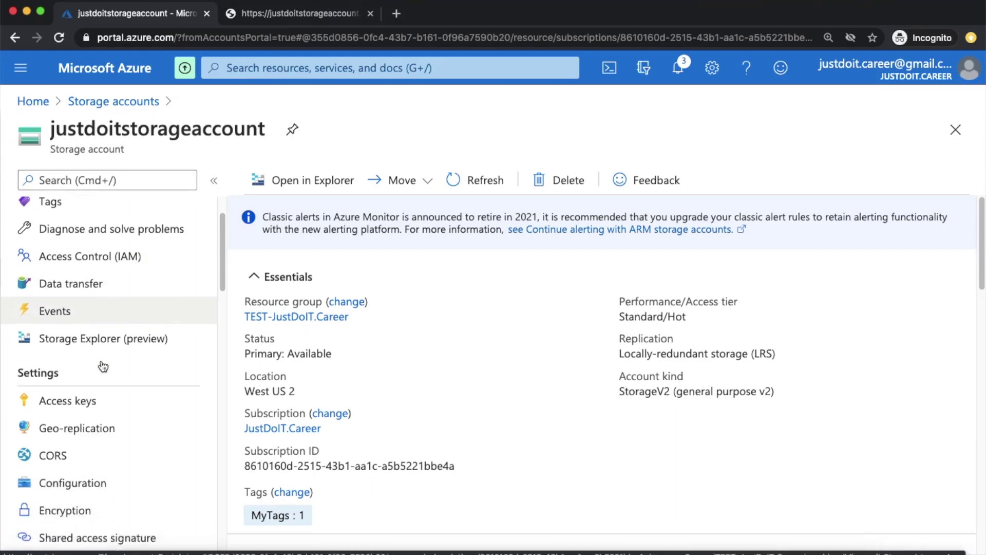
{"action": "scroll", "coordinate": [103, 365], "scroll_direction": "down", "scroll_amount": 1}
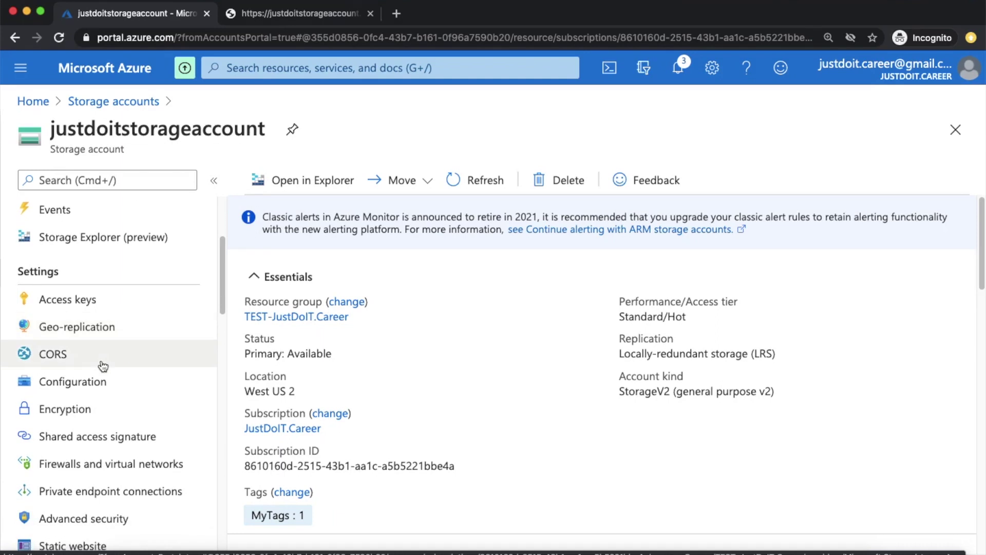
{"action": "scroll", "coordinate": [103, 366], "scroll_direction": "down", "scroll_amount": 2}
{"action": "scroll", "coordinate": [103, 366], "scroll_direction": "up", "scroll_amount": 2}
{"action": "scroll", "coordinate": [103, 366], "scroll_direction": "down", "scroll_amount": 2}
{"action": "scroll", "coordinate": [103, 344], "scroll_direction": "up", "scroll_amount": 2}
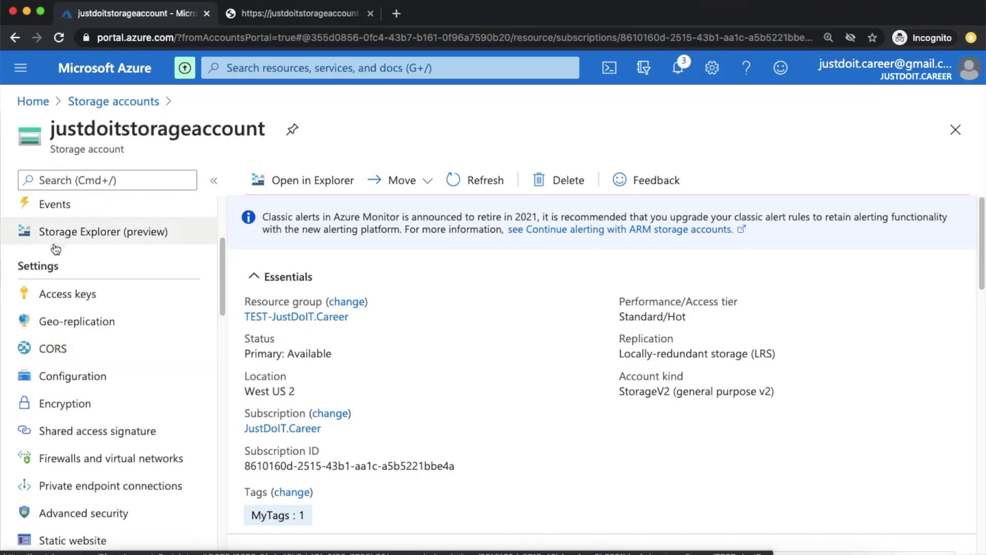
{"action": "scroll", "coordinate": [46, 277], "scroll_direction": "down", "scroll_amount": 3}
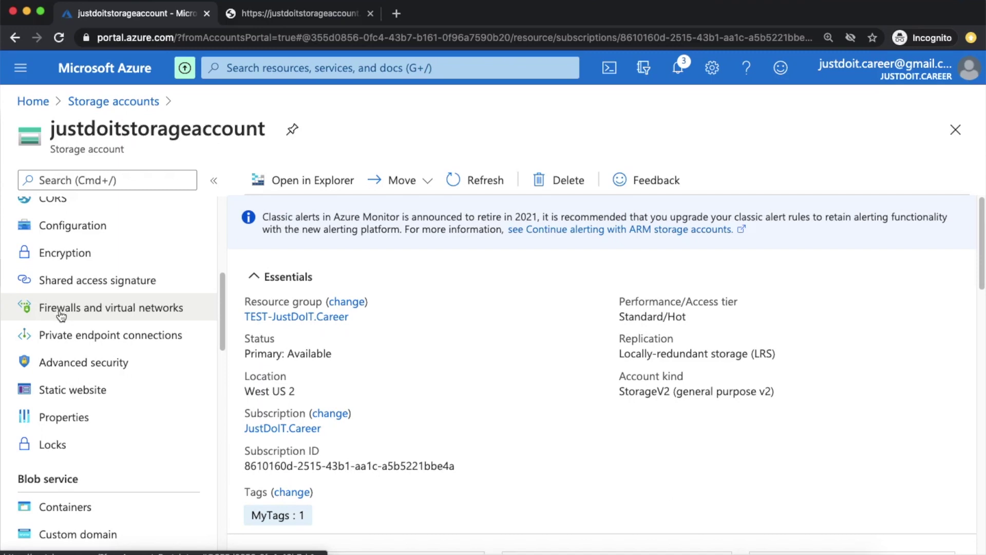
Switch the firewall's allowed access to Selected networks and examine the forms for adding an existing or new virtual network
{"action": "left_click", "coordinate": [133, 311]}
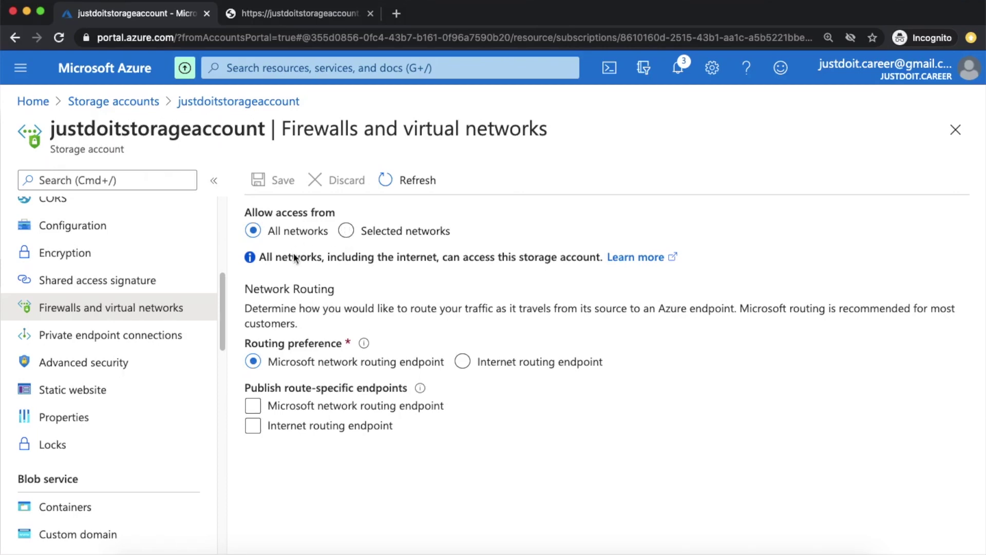
{"action": "left_click", "coordinate": [346, 231]}
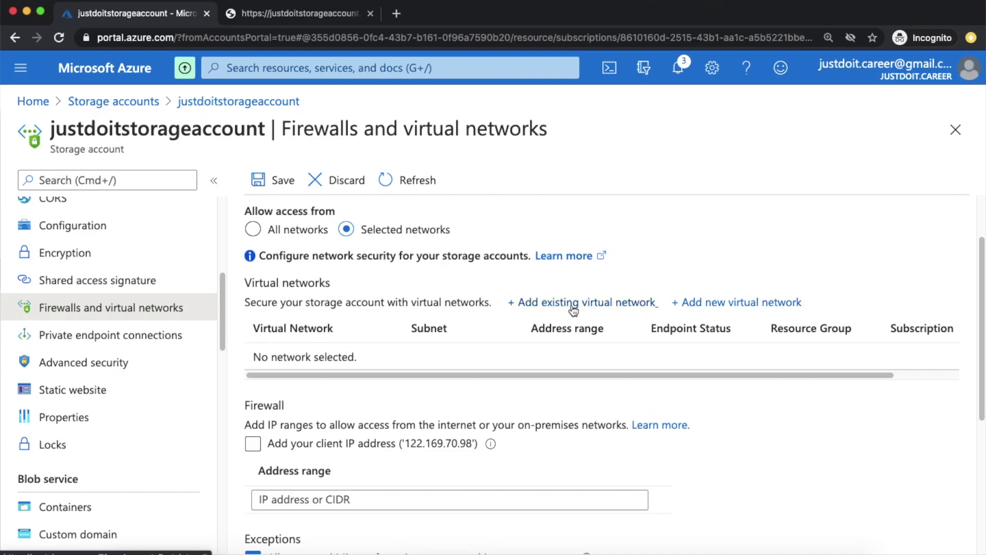
{"action": "left_click", "coordinate": [535, 304]}
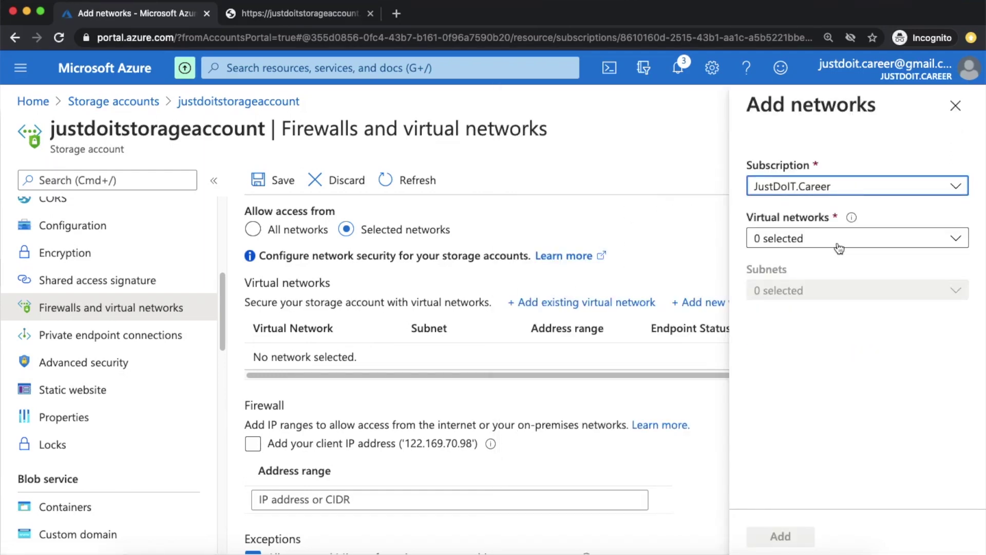
{"action": "left_click", "coordinate": [955, 106]}
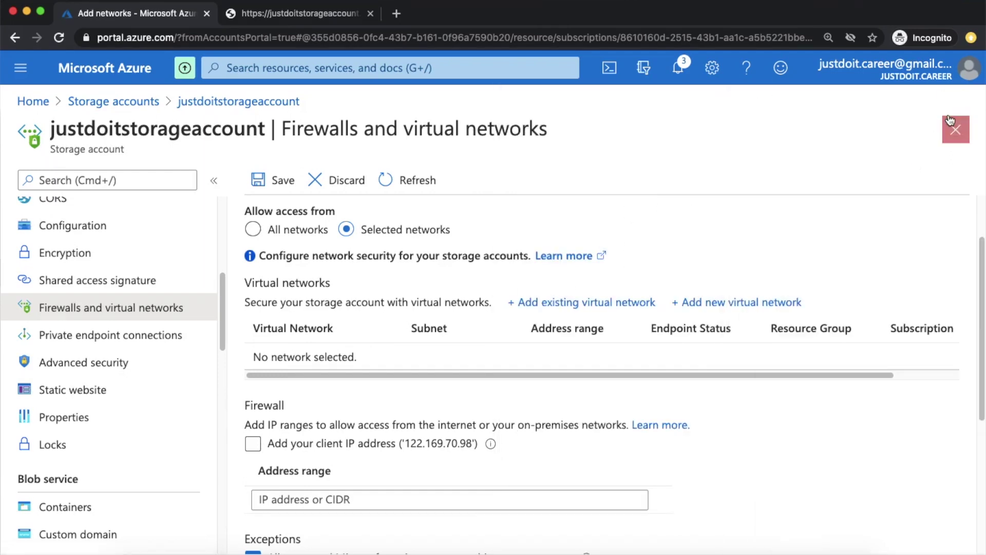
{"action": "left_click", "coordinate": [703, 305]}
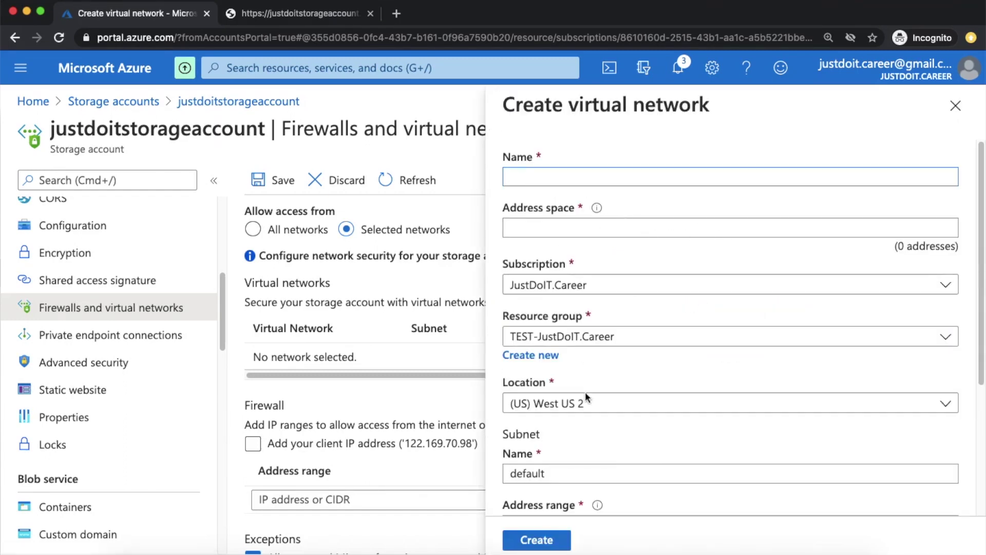
{"action": "scroll", "coordinate": [611, 460], "scroll_direction": "down", "scroll_amount": 3}
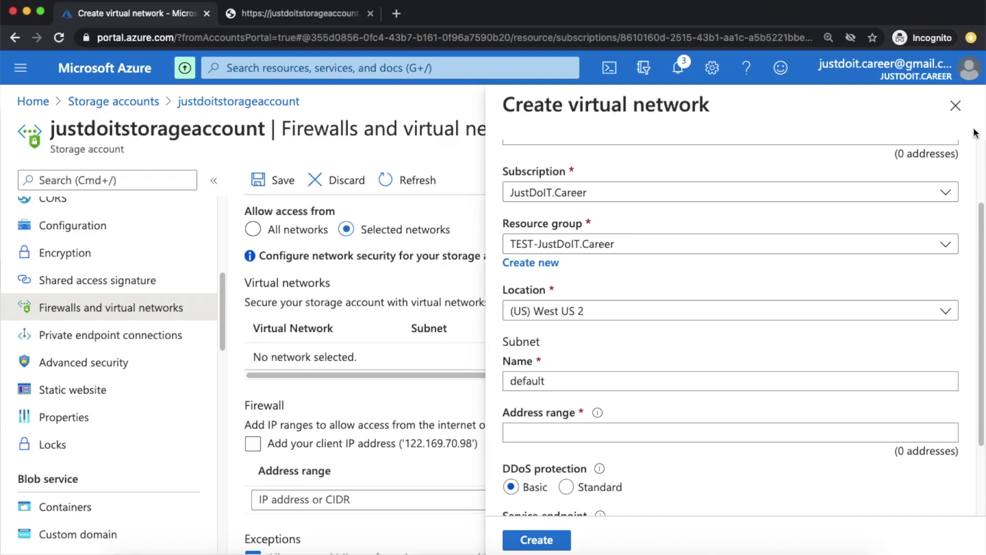
{"action": "left_click", "coordinate": [956, 106]}
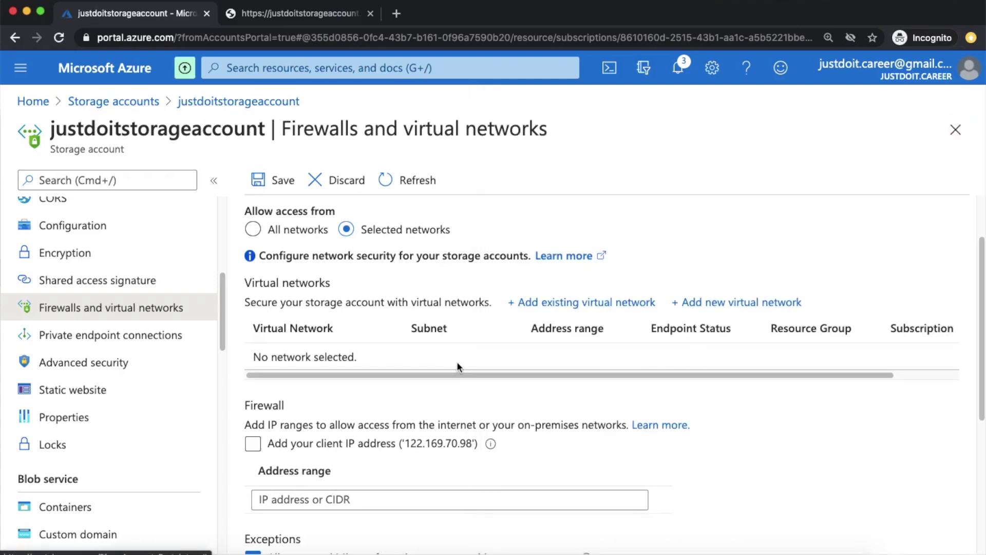
Examine the firewall's client IP and address range options, the exceptions and the network routing preferences
{"action": "scroll", "coordinate": [457, 361], "scroll_direction": "down", "scroll_amount": 1}
{"action": "scroll", "coordinate": [457, 361], "scroll_direction": "up", "scroll_amount": 1}
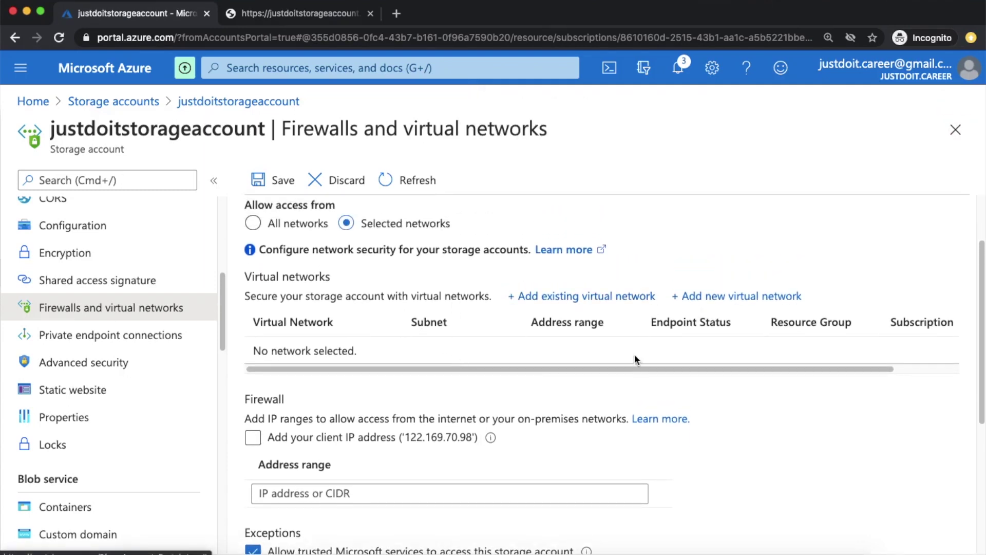
{"action": "scroll", "coordinate": [421, 407], "scroll_direction": "down", "scroll_amount": 3}
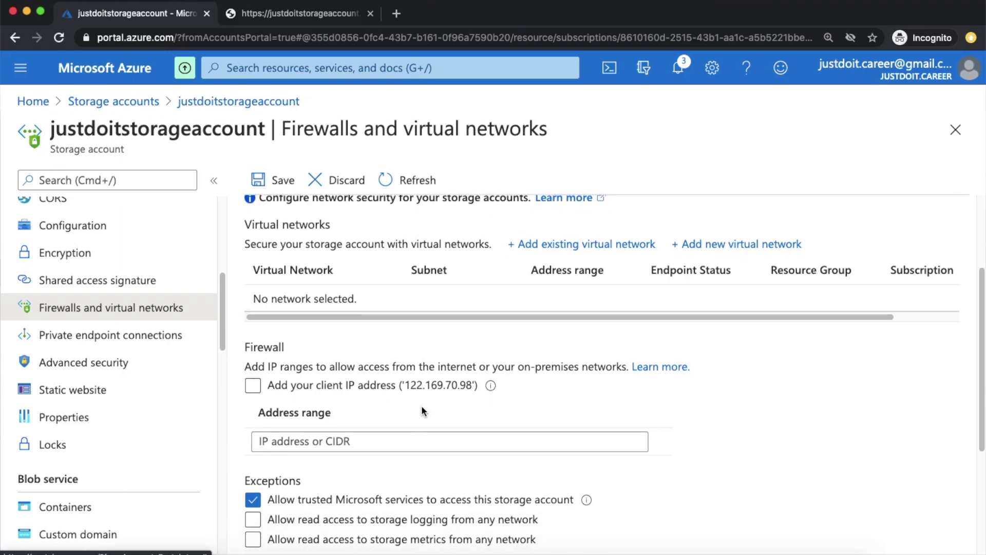
{"action": "scroll", "coordinate": [319, 371], "scroll_direction": "down", "scroll_amount": 1}
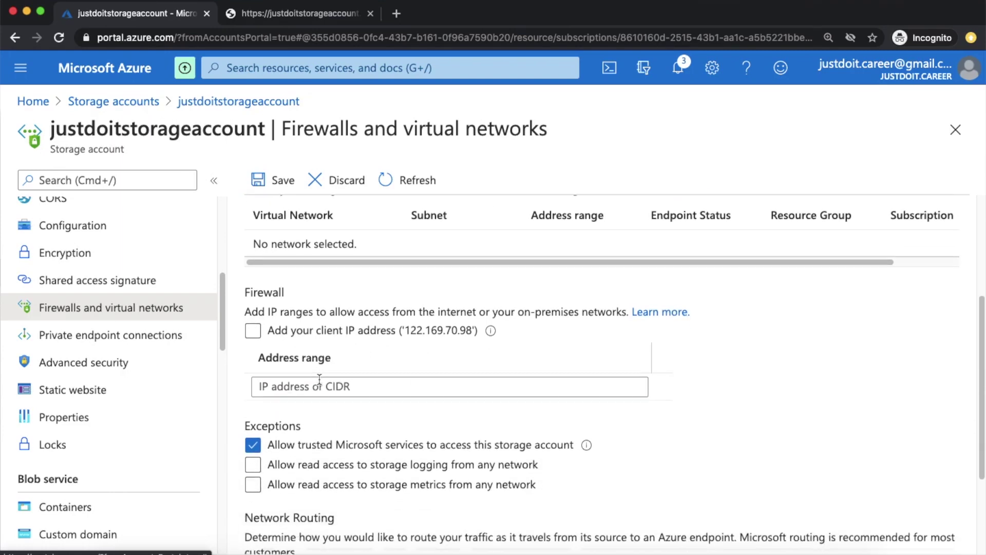
{"action": "left_click", "coordinate": [268, 315]}
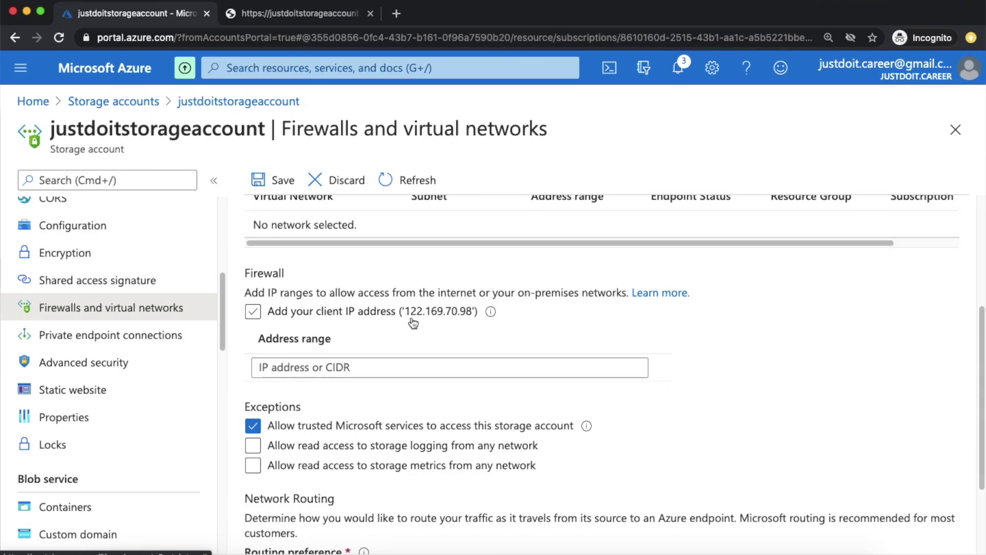
{"action": "left_click", "coordinate": [373, 364]}
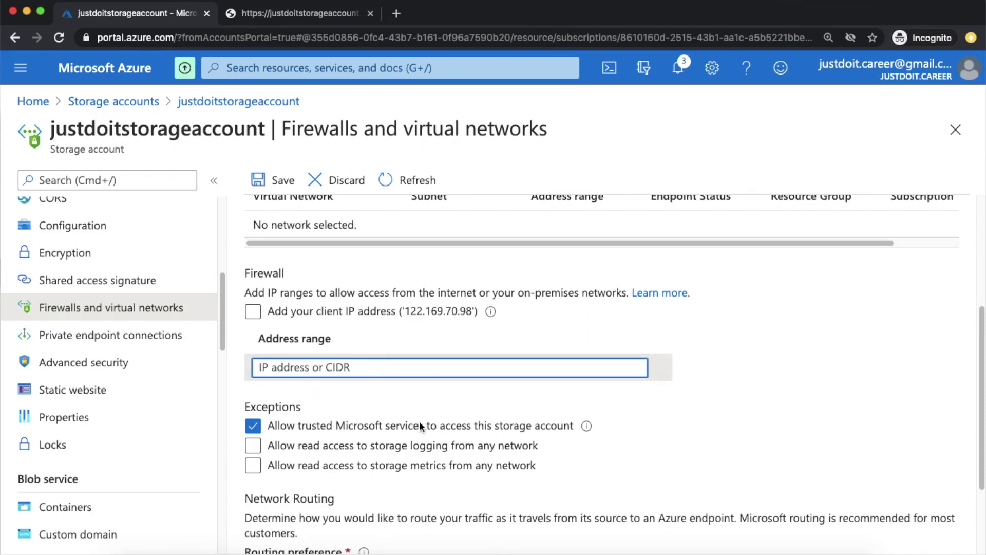
{"action": "scroll", "coordinate": [456, 441], "scroll_direction": "down", "scroll_amount": 3}
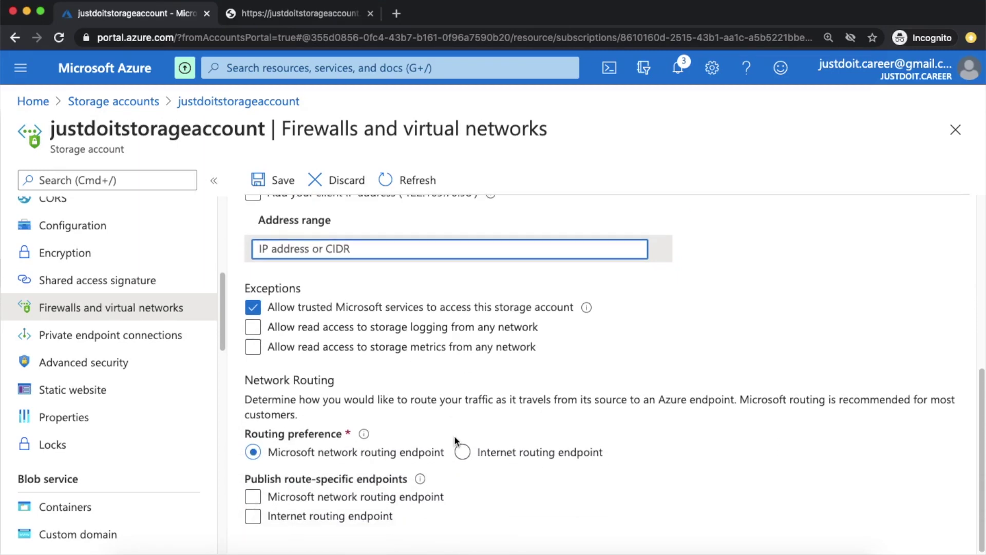
Return to the storage account's overview, discarding the unsaved firewall edits, and collapse the Essentials section
{"action": "scroll", "coordinate": [454, 435], "scroll_direction": "up", "scroll_amount": 6}
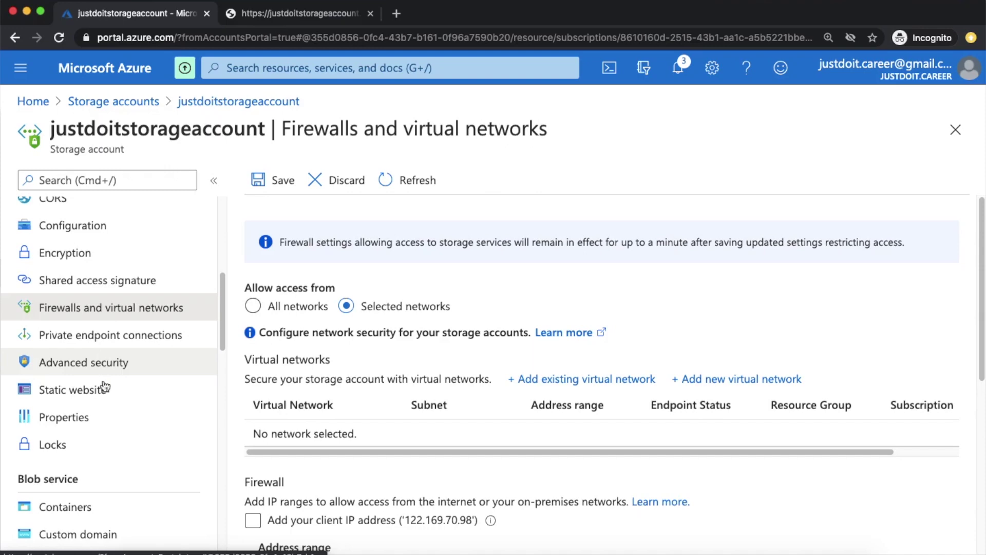
{"action": "scroll", "coordinate": [105, 405], "scroll_direction": "down", "scroll_amount": 1}
{"action": "scroll", "coordinate": [105, 406], "scroll_direction": "up", "scroll_amount": 10}
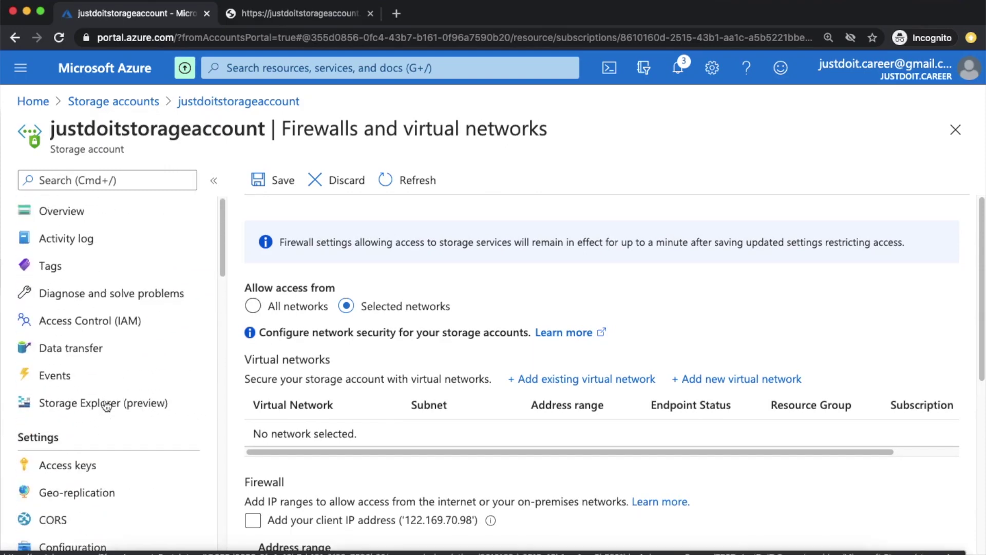
{"action": "left_click", "coordinate": [97, 209]}
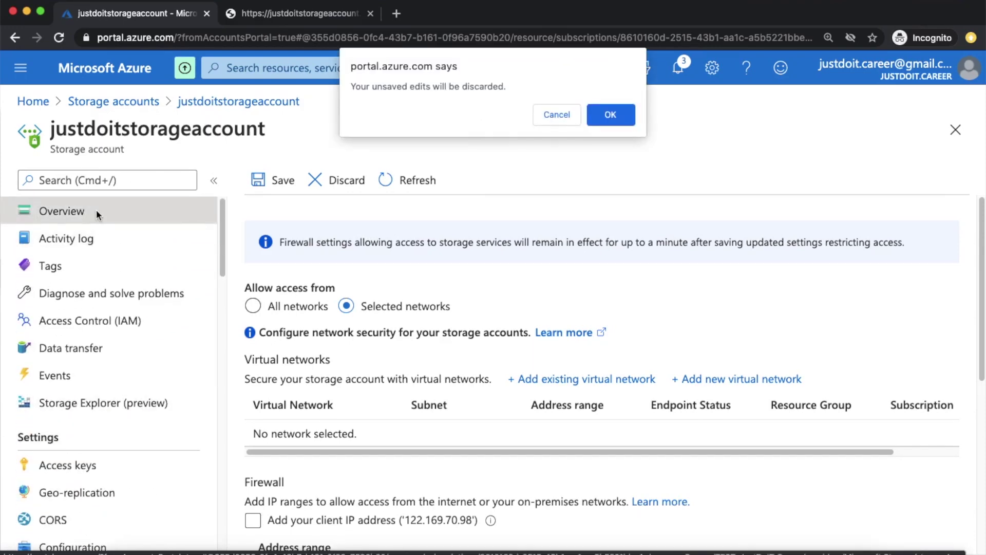
{"action": "left_click", "coordinate": [611, 114]}
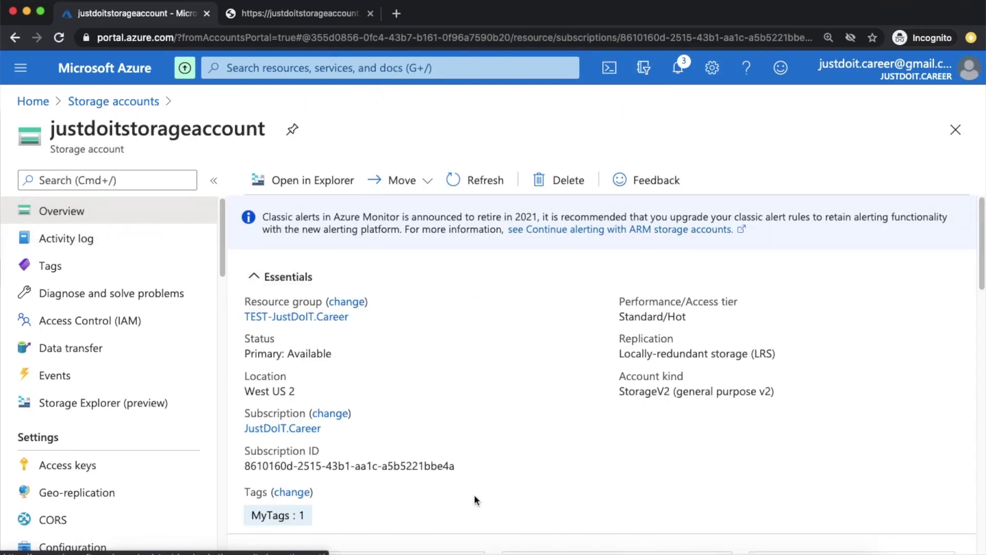
{"action": "left_click", "coordinate": [286, 277]}
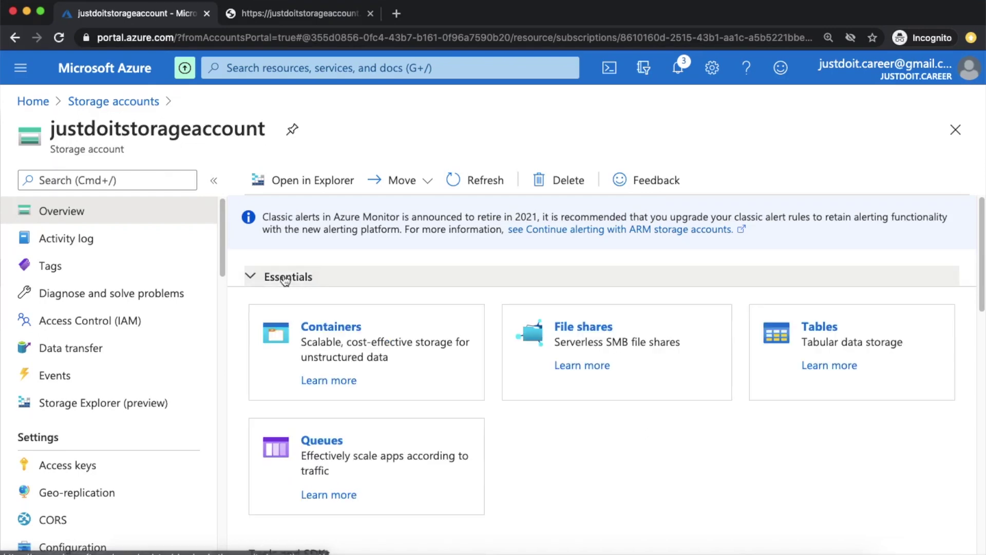
Open the storage account's activity log and expand the second List Storage Account Keys operation
{"action": "left_click", "coordinate": [77, 243]}
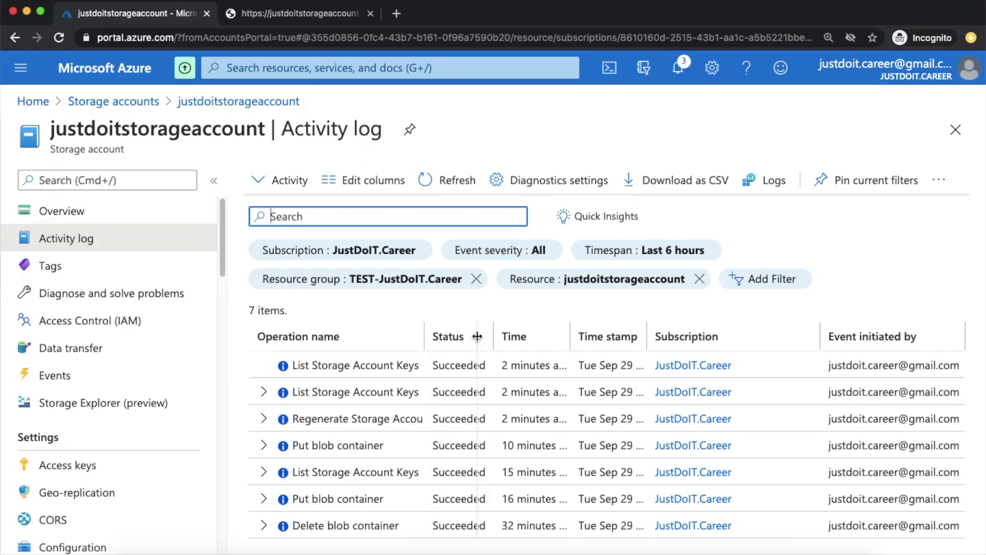
{"action": "left_click_drag", "start_coordinate": [478, 340], "coordinate": [477, 338]}
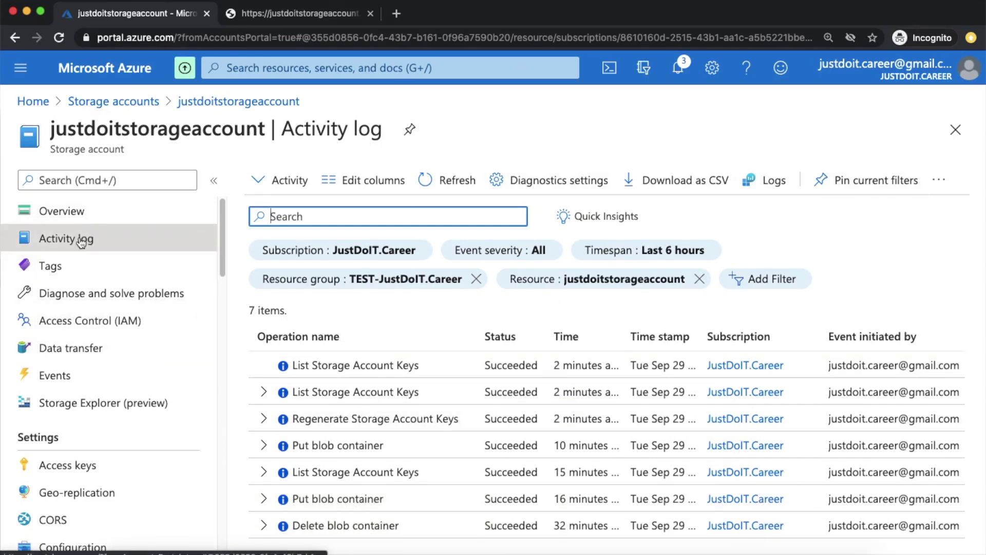
{"action": "left_click", "coordinate": [263, 392]}
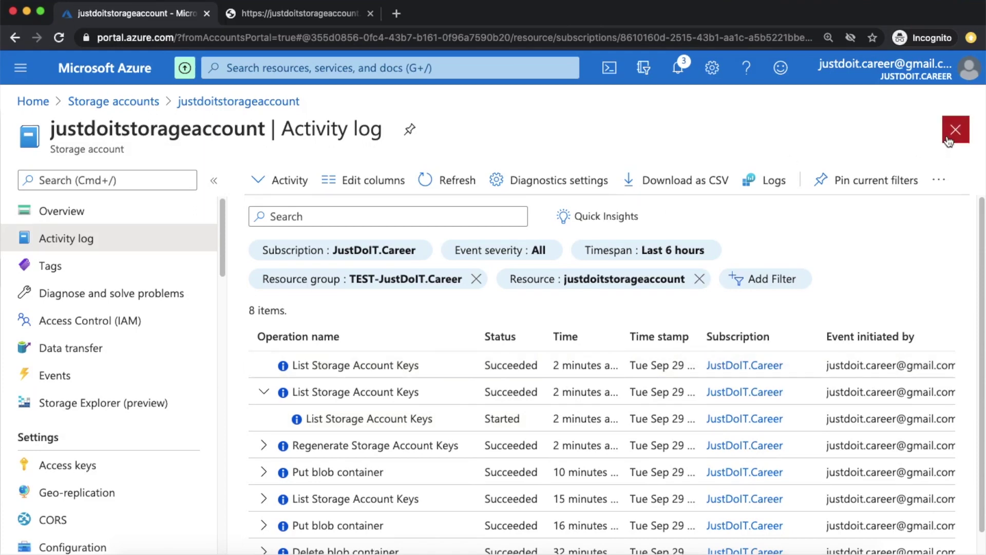
Leave the activity log and open the storage account's file shares from its overview
{"action": "left_click", "coordinate": [39, 221]}
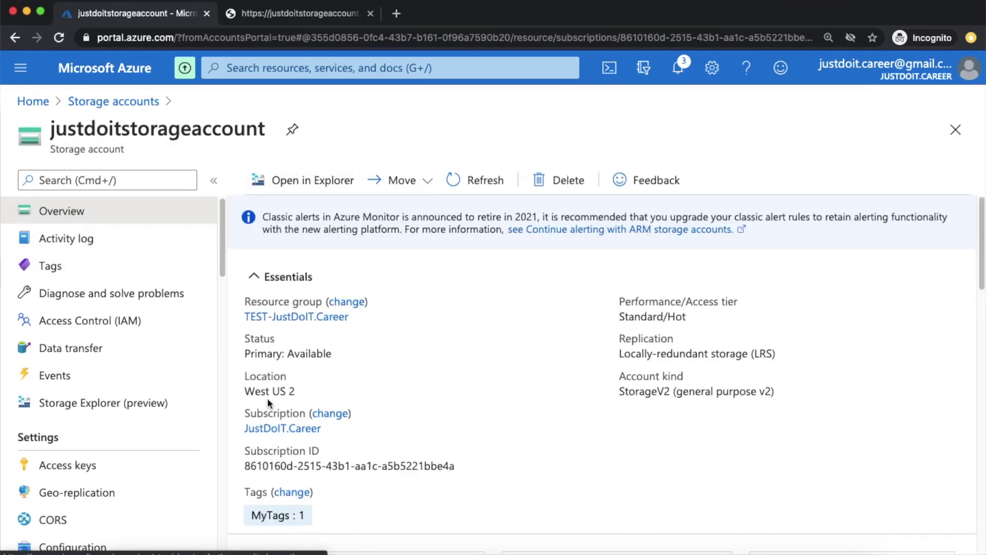
{"action": "left_click", "coordinate": [270, 280]}
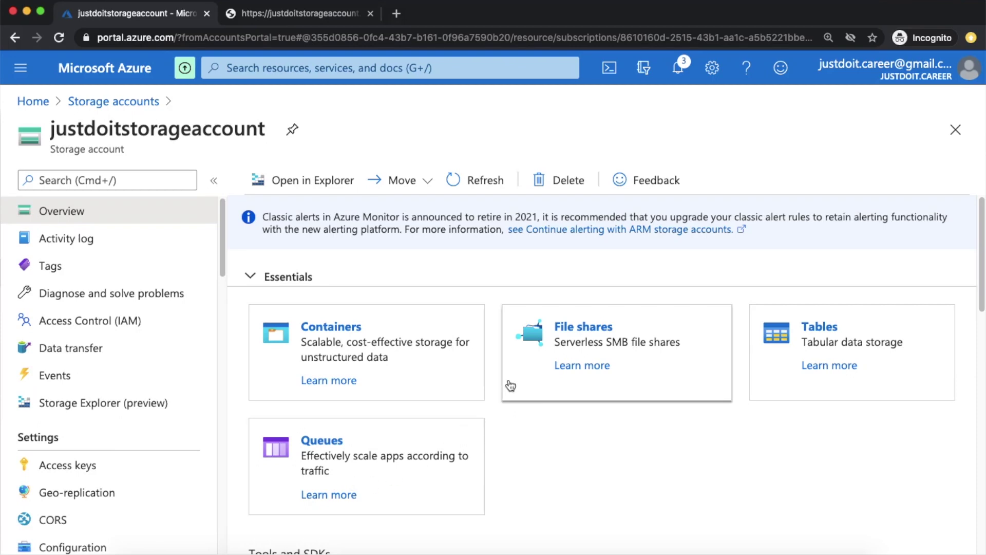
{"action": "left_click", "coordinate": [575, 332]}
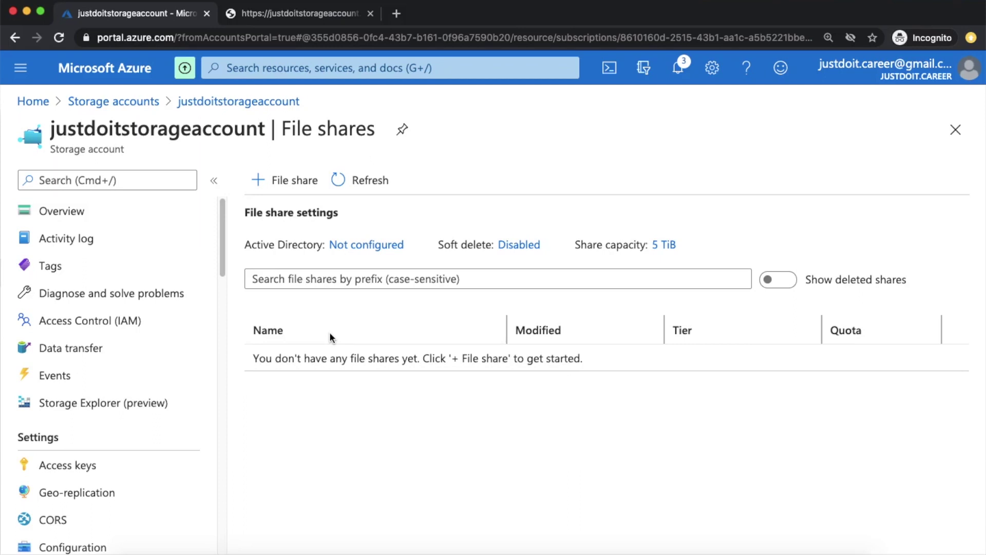
Start a new file share in the storage account and name it fileshare1
{"action": "left_click", "coordinate": [278, 184]}
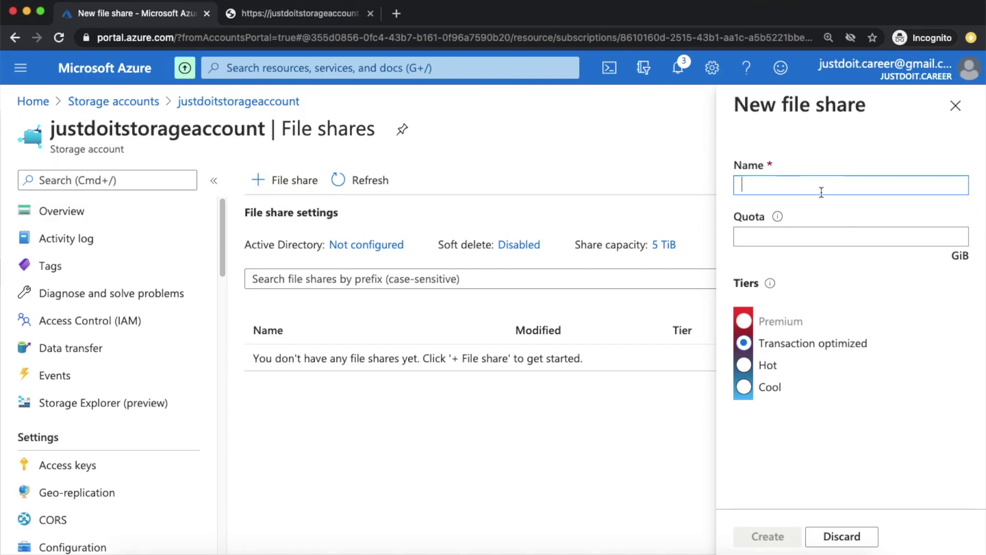
{"action": "type", "text": "FileShare1"}
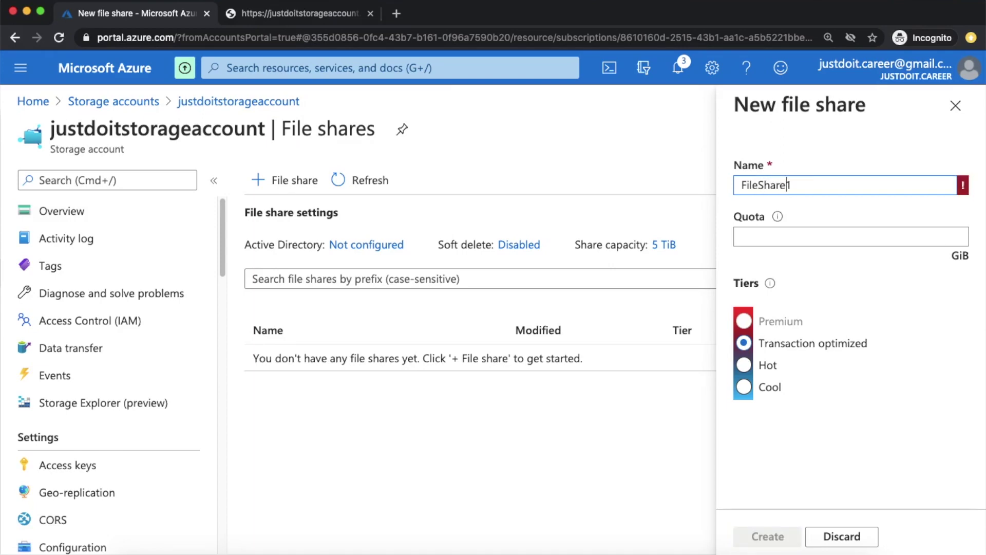
{"action": "key", "text": "Left"}
{"action": "key", "text": "Left"}
{"action": "key", "text": "Left"}
{"action": "type", "text": "s"}
{"action": "key", "text": "shift+Right"}
{"action": "type", "text": "f"}
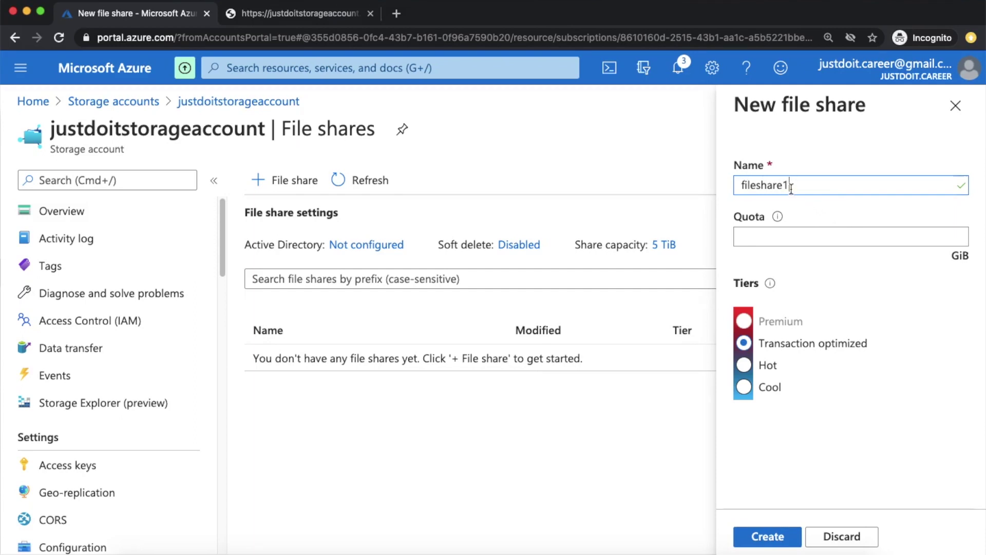
Set the new share's quota to 10 GiB and create it with the Transaction optimized tier
{"action": "left_click", "coordinate": [808, 237]}
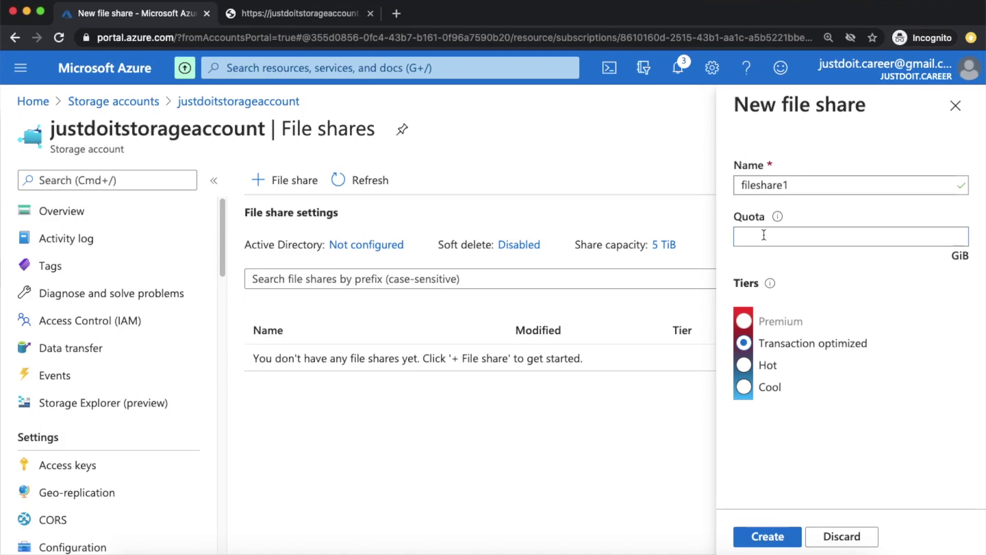
{"action": "type", "text": "10"}
{"action": "mouse_move", "coordinate": [778, 220]}
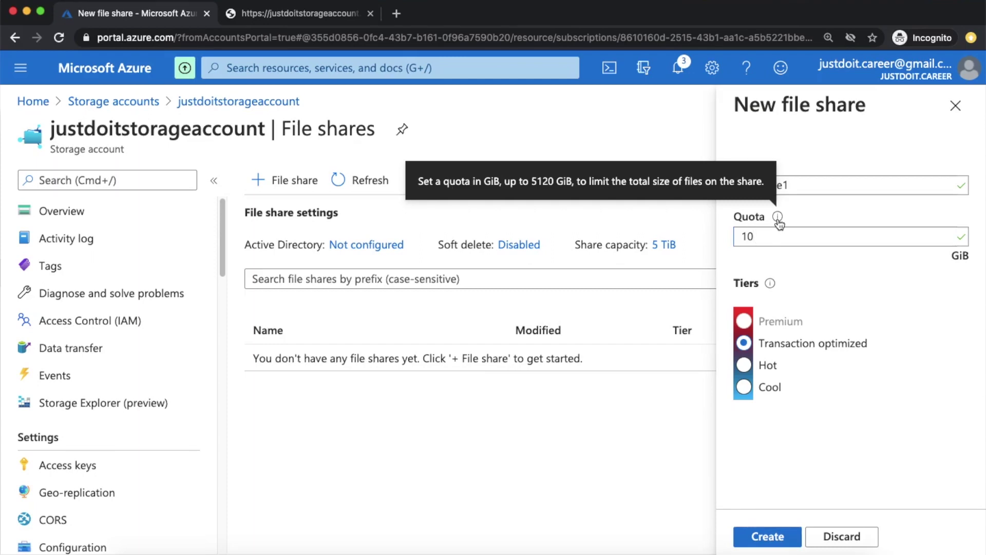
{"action": "double_click", "coordinate": [770, 238]}
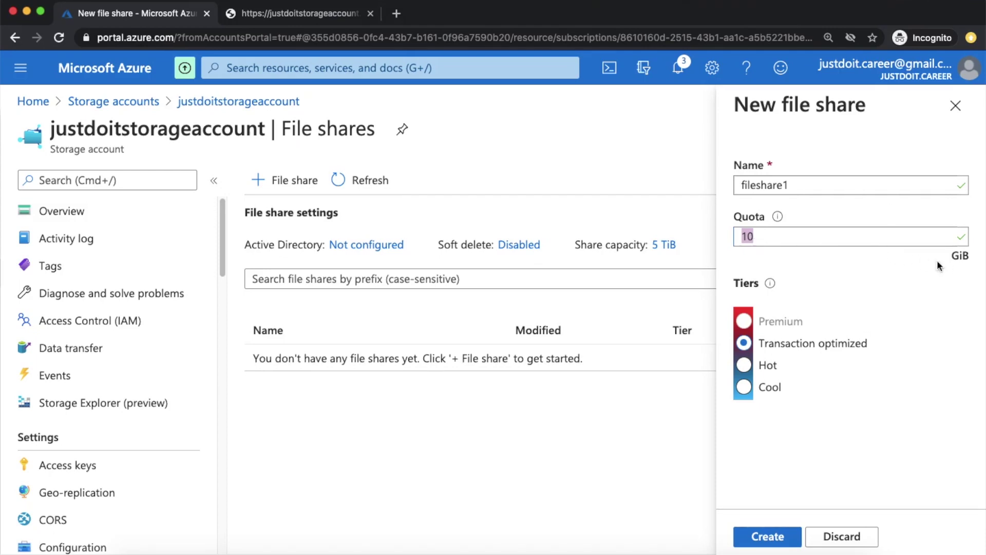
{"action": "left_click", "coordinate": [749, 324]}
{"action": "left_click", "coordinate": [765, 236]}
{"action": "left_click", "coordinate": [767, 537]}
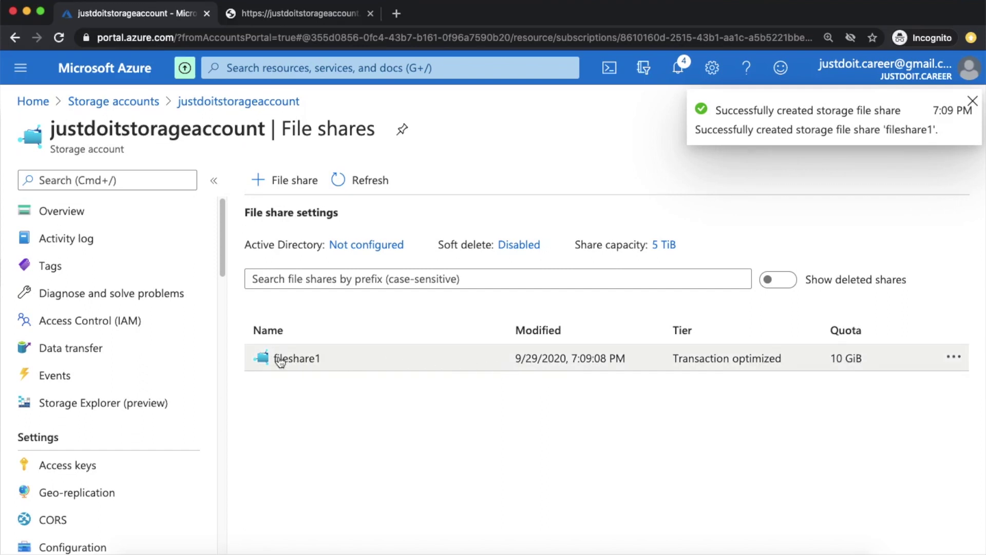
Upload ML Cheat Sheet.jpeg from the Documents folder to fileshare1 and close the upload form
{"action": "left_click", "coordinate": [307, 358]}
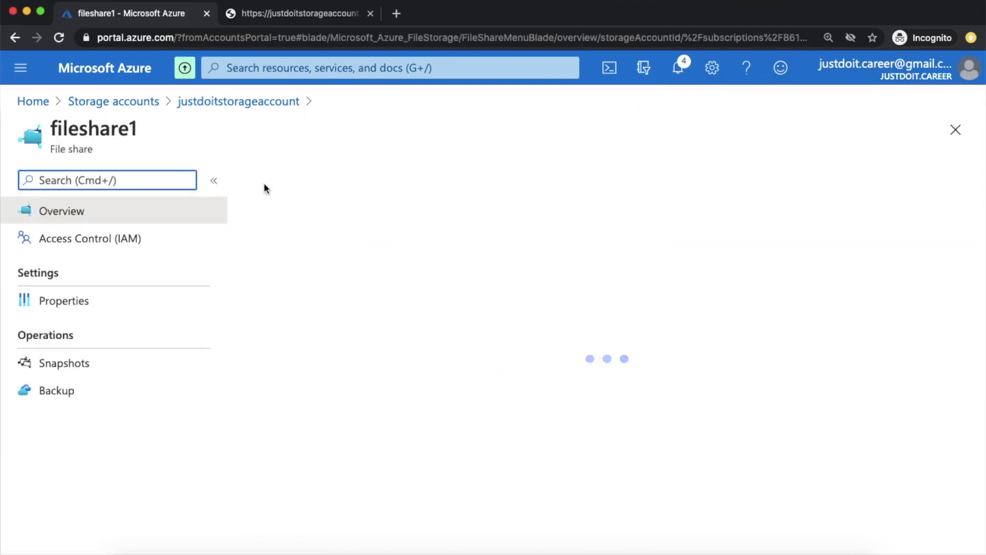
{"action": "left_click", "coordinate": [344, 185]}
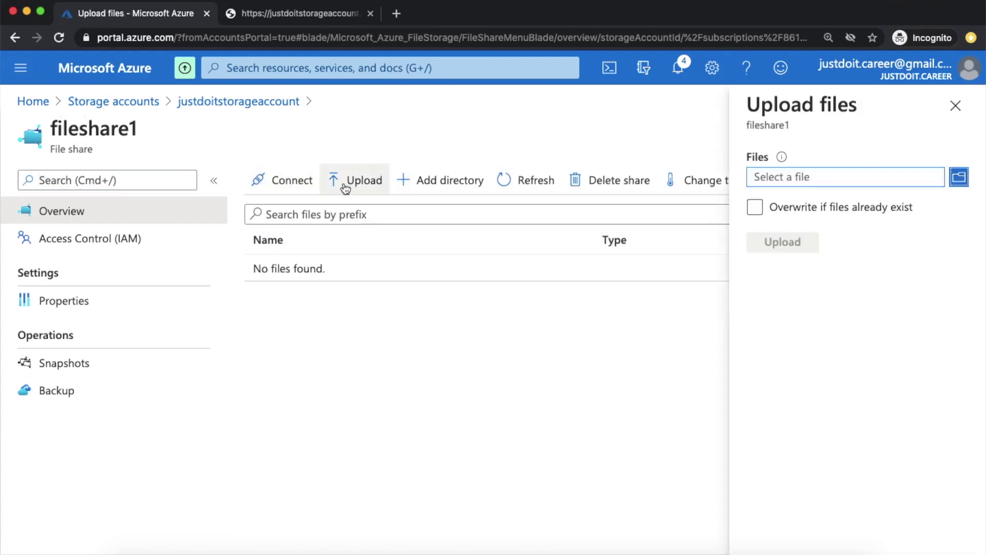
{"action": "left_click", "coordinate": [964, 185]}
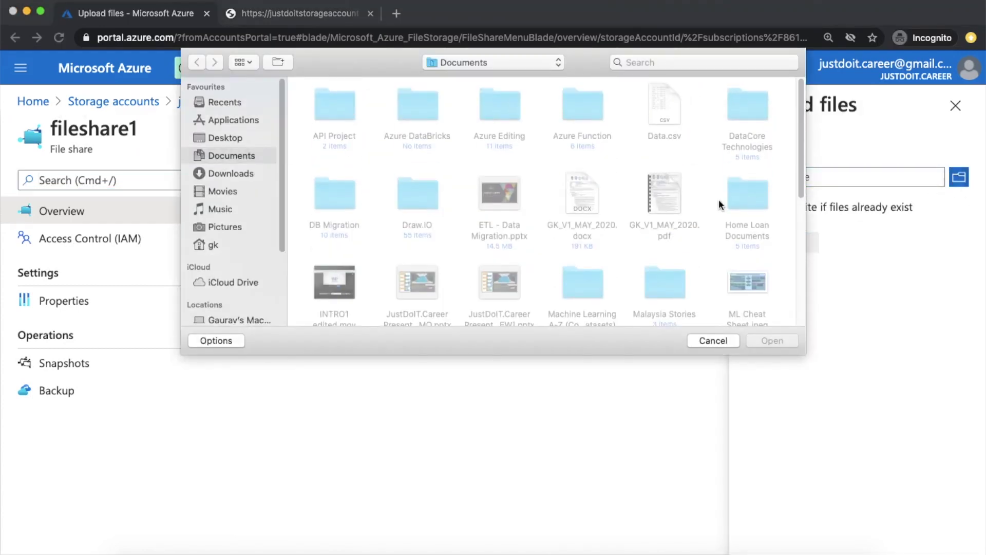
{"action": "scroll", "coordinate": [617, 235], "scroll_direction": "down", "scroll_amount": 3}
{"action": "scroll", "coordinate": [596, 223], "scroll_direction": "down", "scroll_amount": 5}
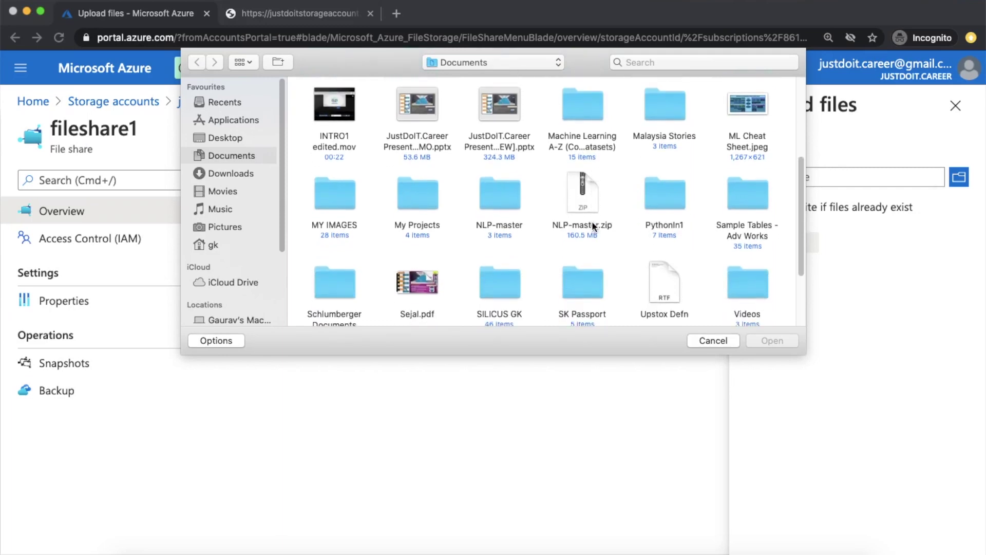
{"action": "scroll", "coordinate": [711, 214], "scroll_direction": "up", "scroll_amount": 5}
{"action": "double_click", "coordinate": [744, 211]}
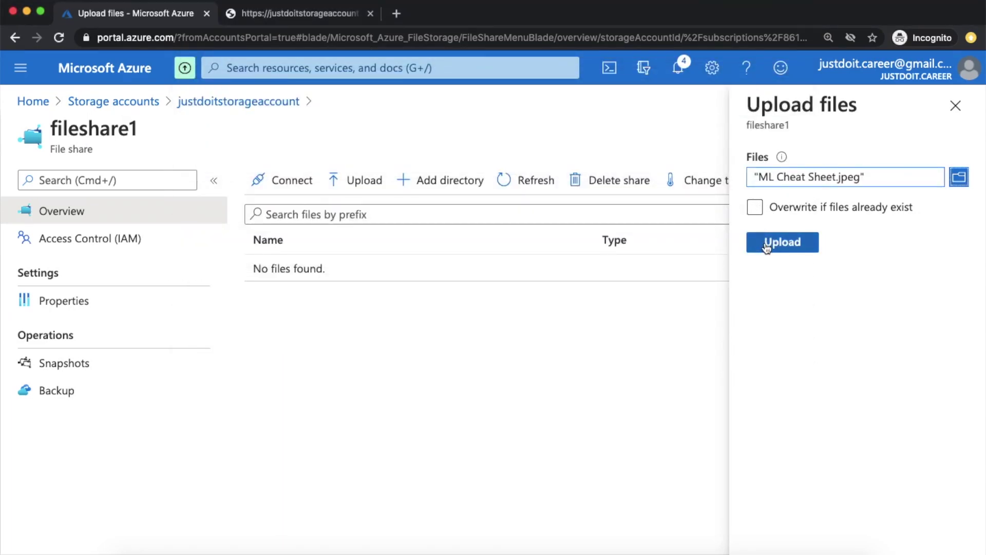
{"action": "left_click", "coordinate": [765, 243]}
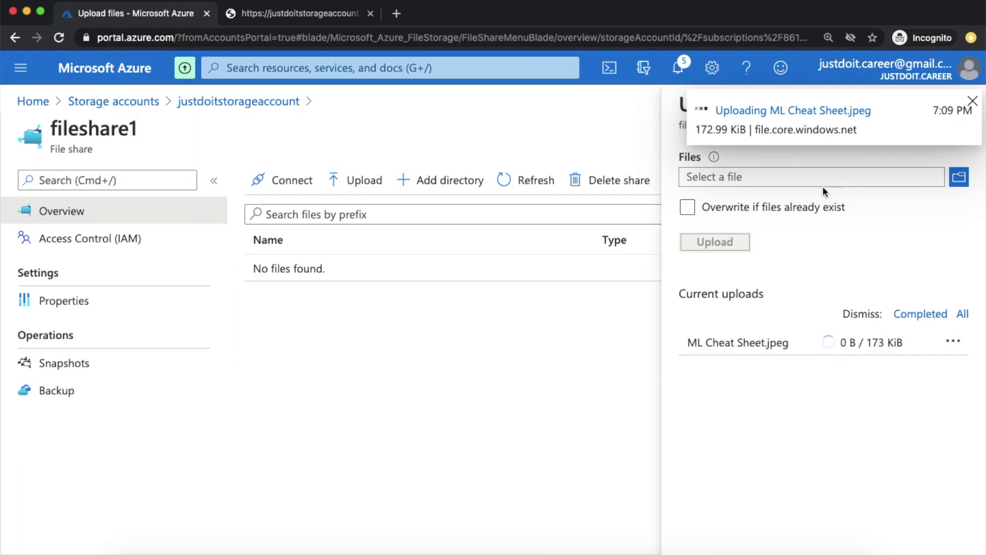
{"action": "left_click", "coordinate": [971, 102]}
{"action": "left_click", "coordinate": [952, 104]}
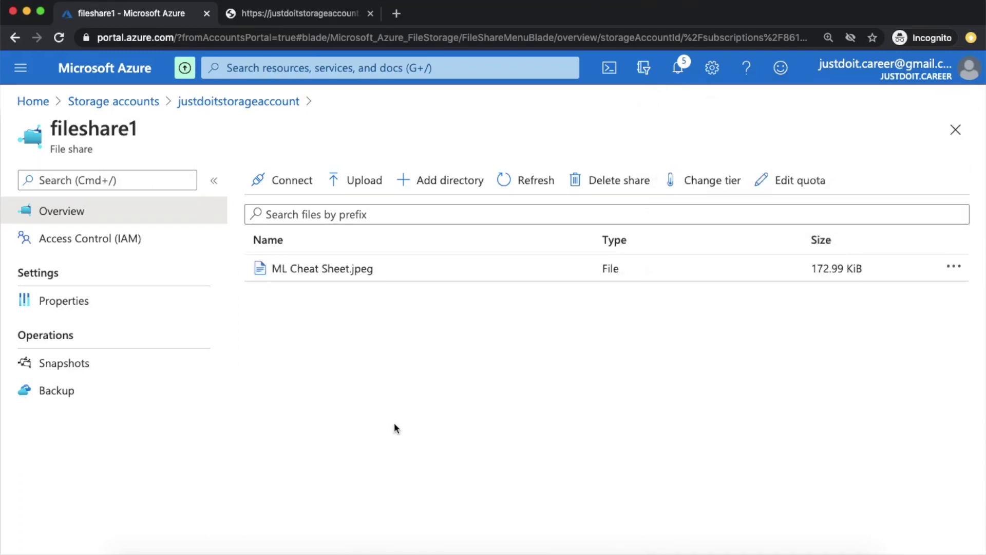
Copy the URL of ML Cheat Sheet.jpeg from its properties and try opening it in a new browser tab
{"action": "left_click", "coordinate": [287, 271]}
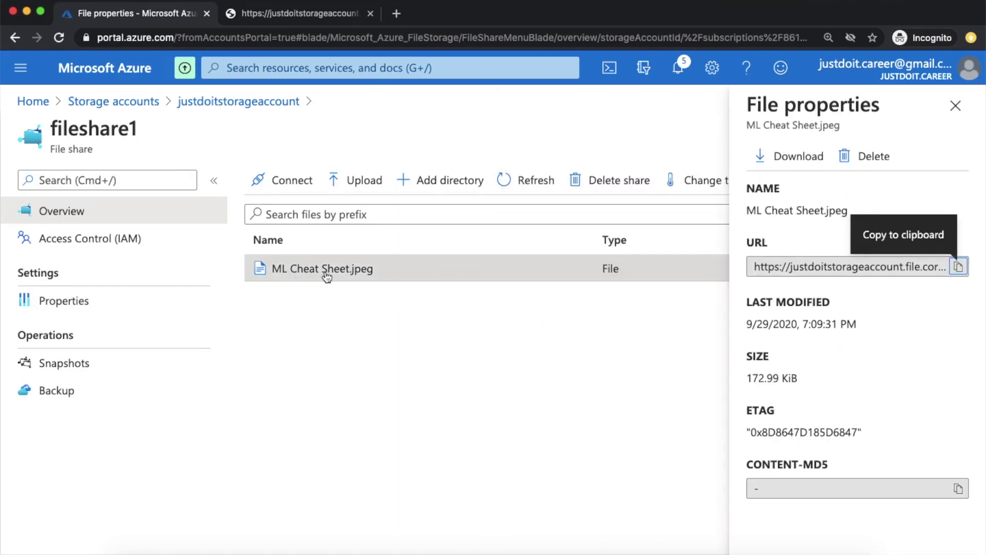
{"action": "left_click", "coordinate": [958, 267]}
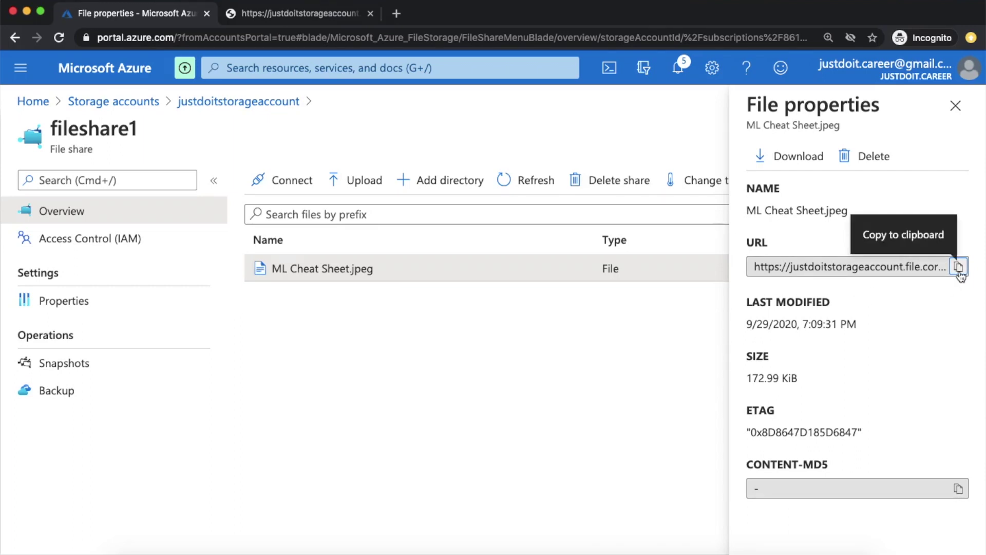
{"action": "left_click", "coordinate": [957, 265]}
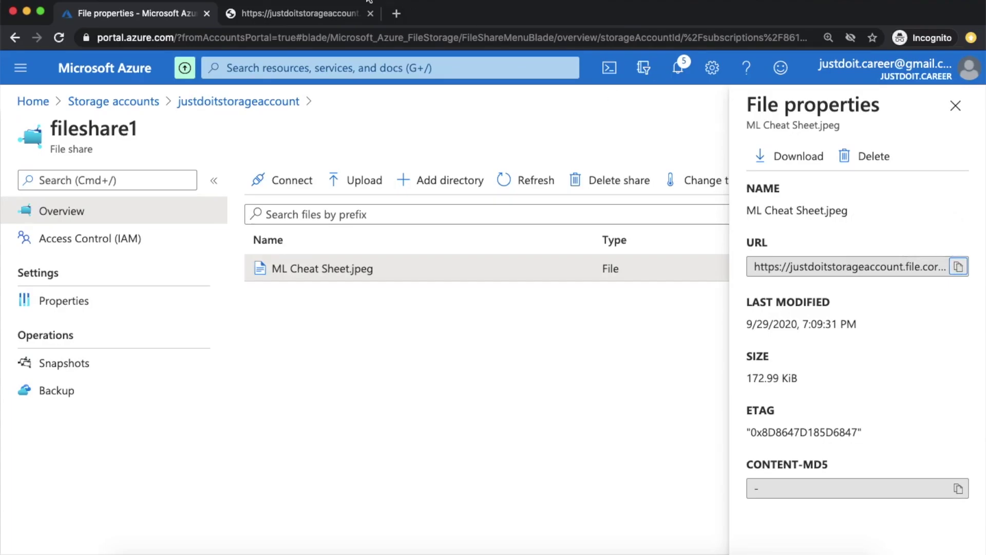
{"action": "left_click", "coordinate": [396, 14]}
{"action": "key", "text": "super+v"}
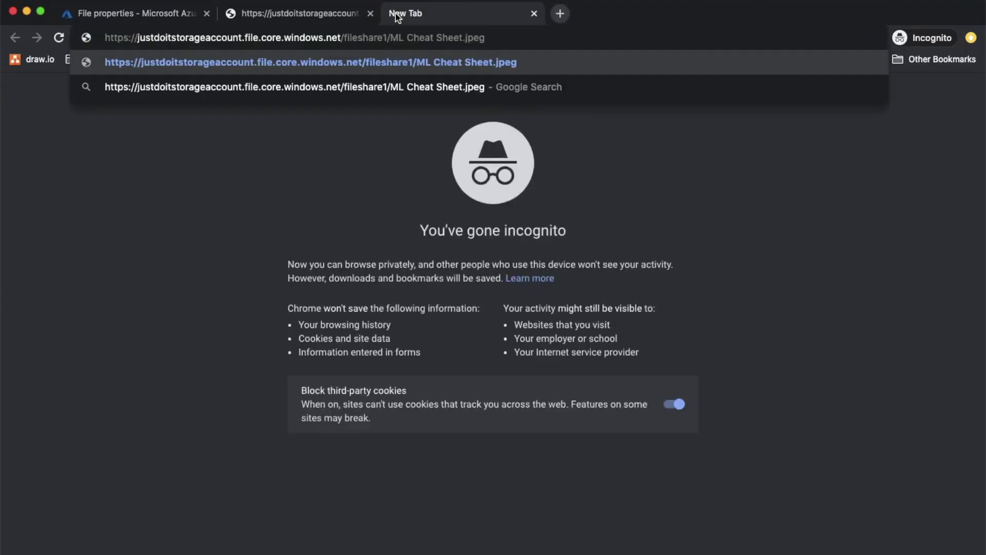
{"action": "key", "text": "Return"}
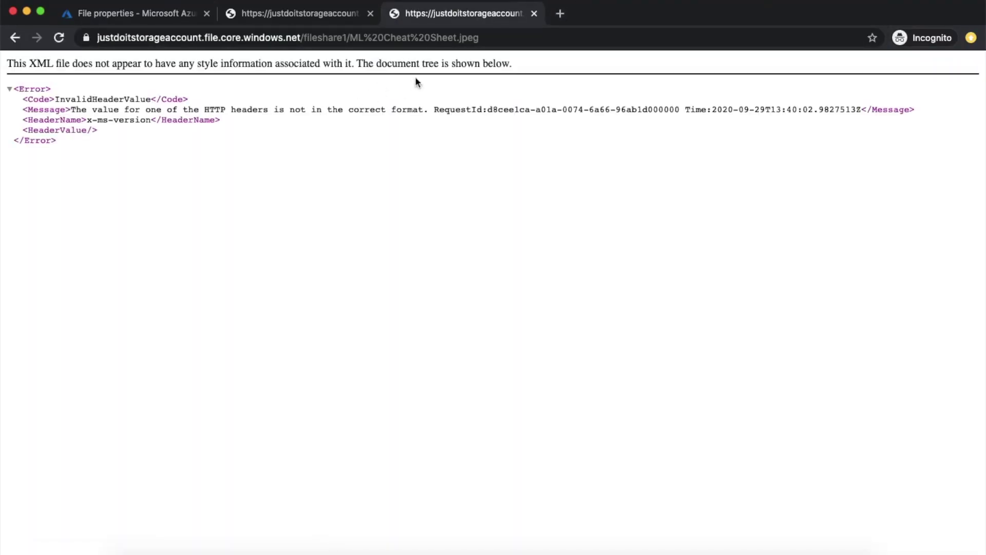
{"action": "left_click", "coordinate": [534, 14]}
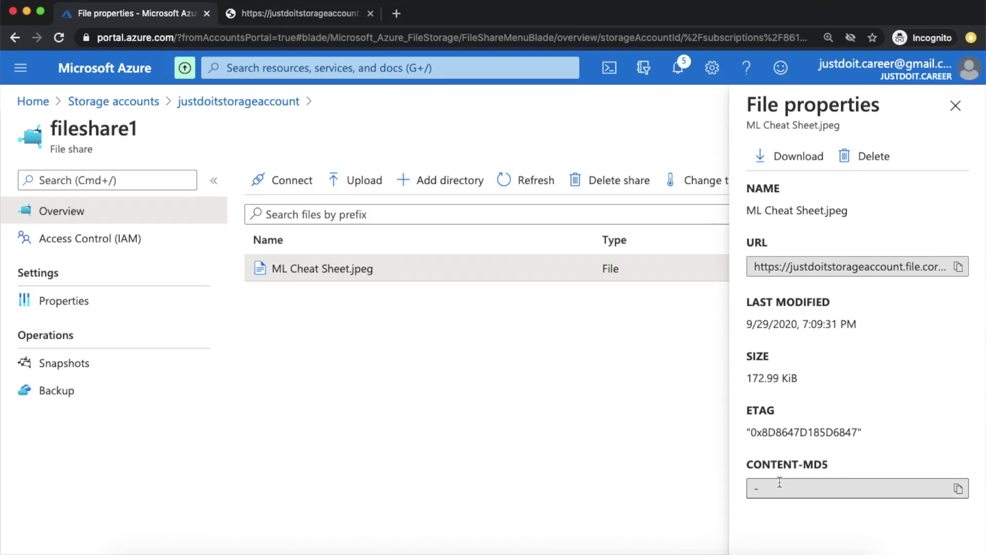
{"action": "double_click", "coordinate": [778, 210]}
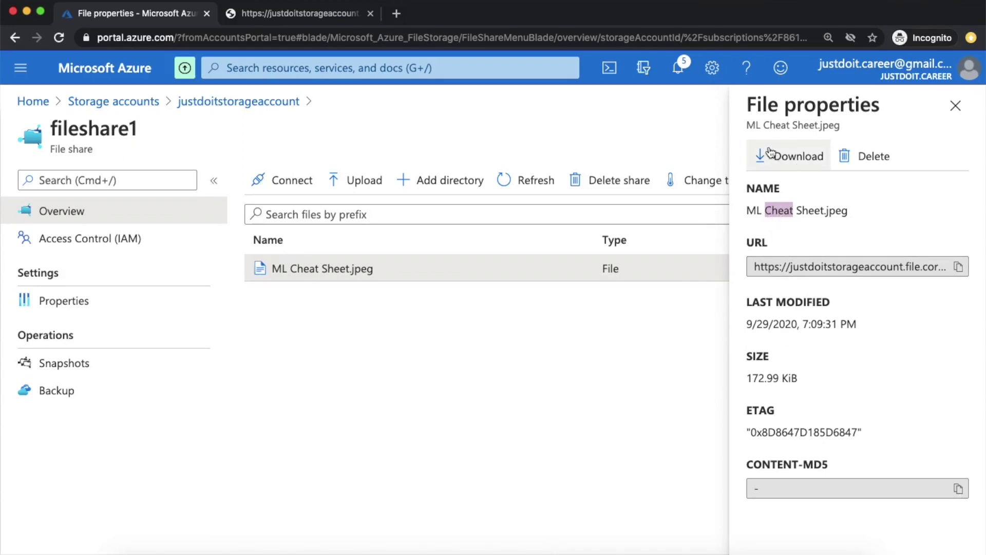
{"action": "left_click", "coordinate": [956, 106]}
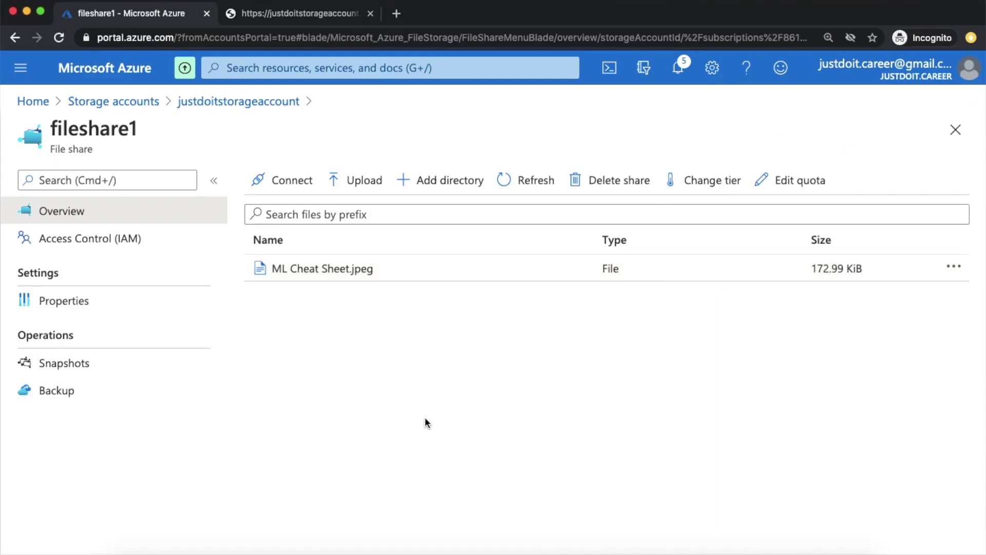
Open fileshare1's connection instructions, check the drive letter choices and copy the Windows PowerShell script for drive Z
{"action": "left_click", "coordinate": [286, 185]}
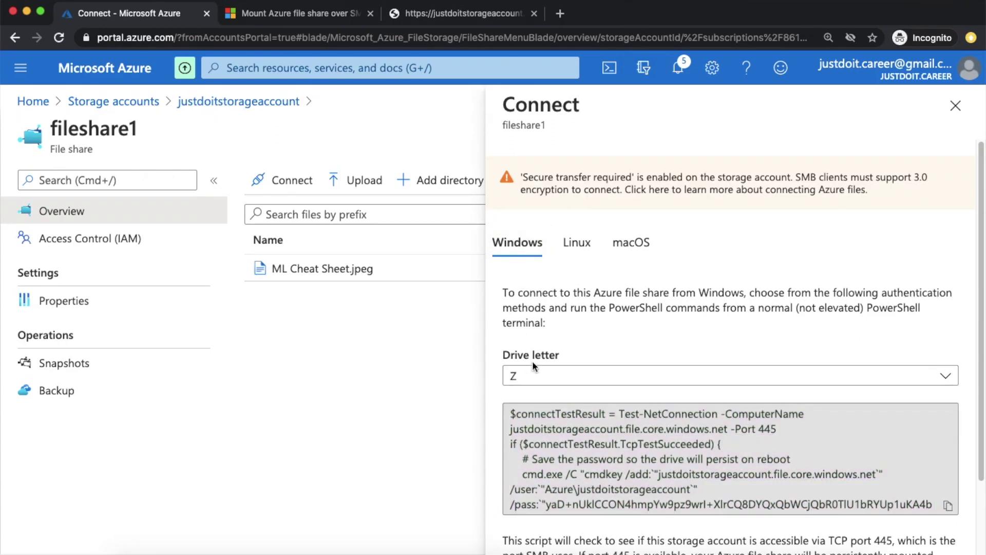
{"action": "left_click", "coordinate": [552, 375]}
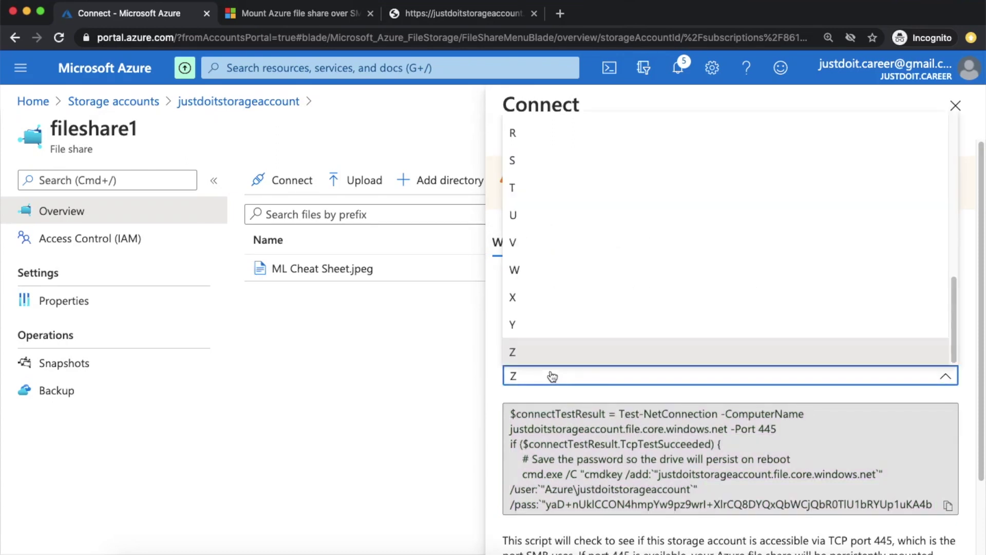
{"action": "left_click", "coordinate": [551, 375]}
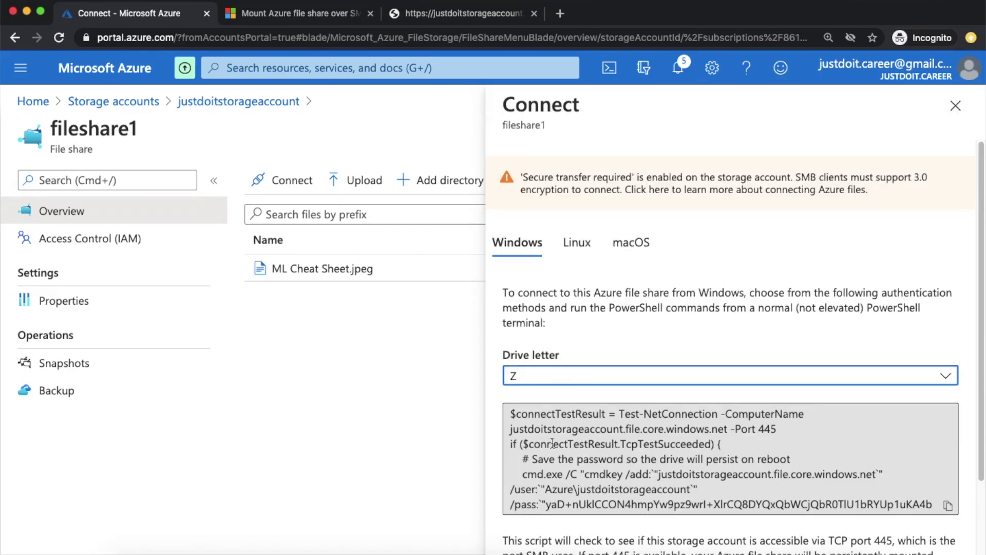
{"action": "left_click", "coordinate": [568, 451]}
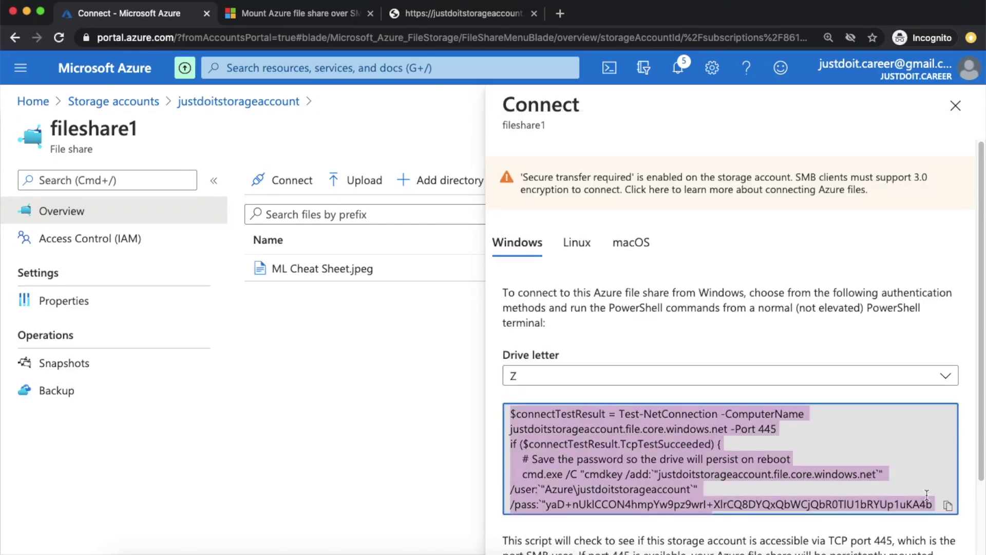
{"action": "left_click", "coordinate": [948, 507]}
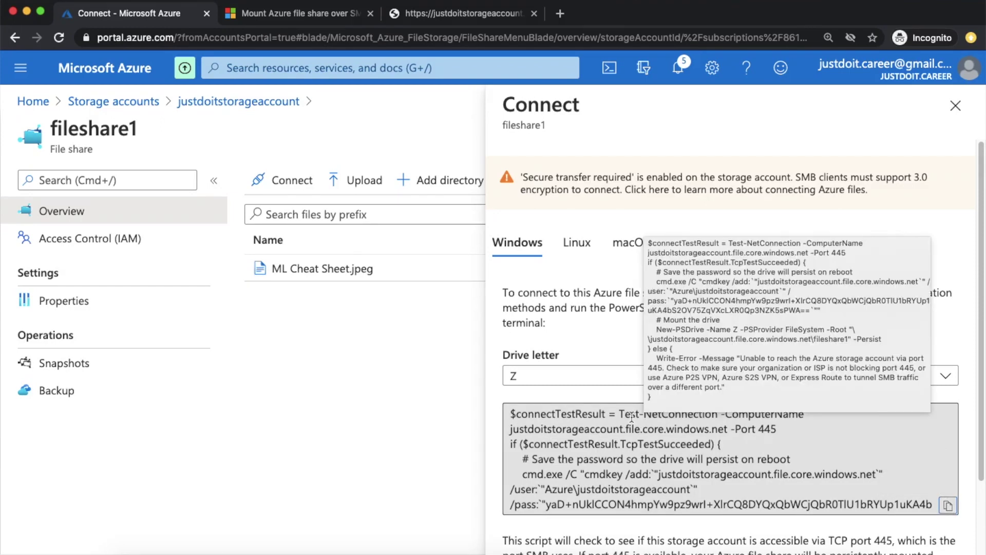
Examine the Windows script's port 445 requirement and its notes, and show the macOS mount command for fileshare1
{"action": "left_click", "coordinate": [775, 431]}
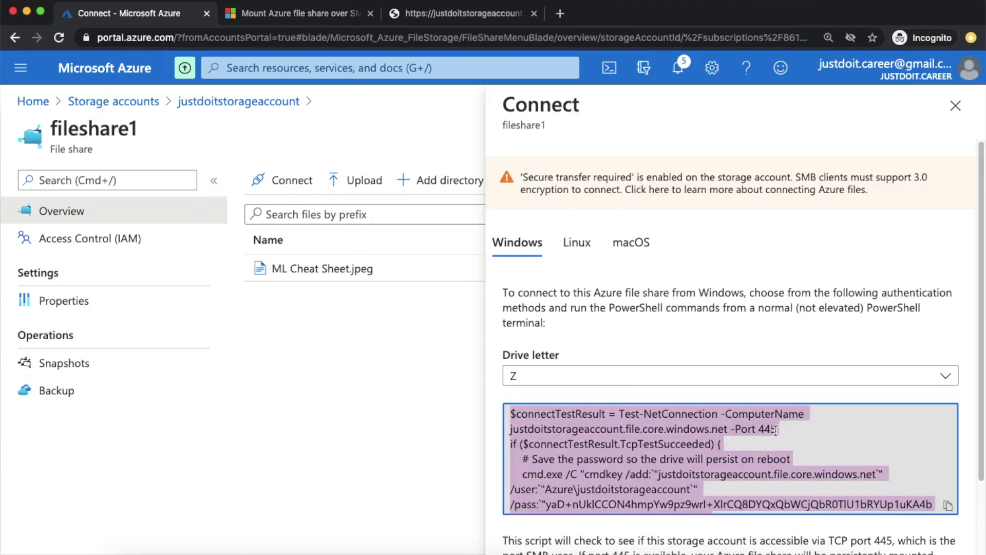
{"action": "left_click", "coordinate": [770, 430]}
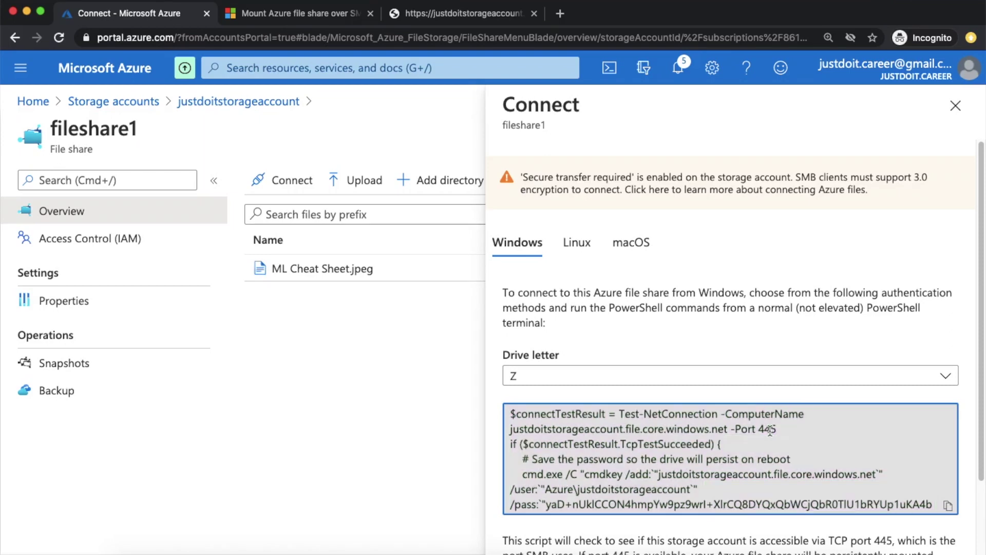
{"action": "scroll", "coordinate": [769, 430], "scroll_direction": "down", "scroll_amount": 2}
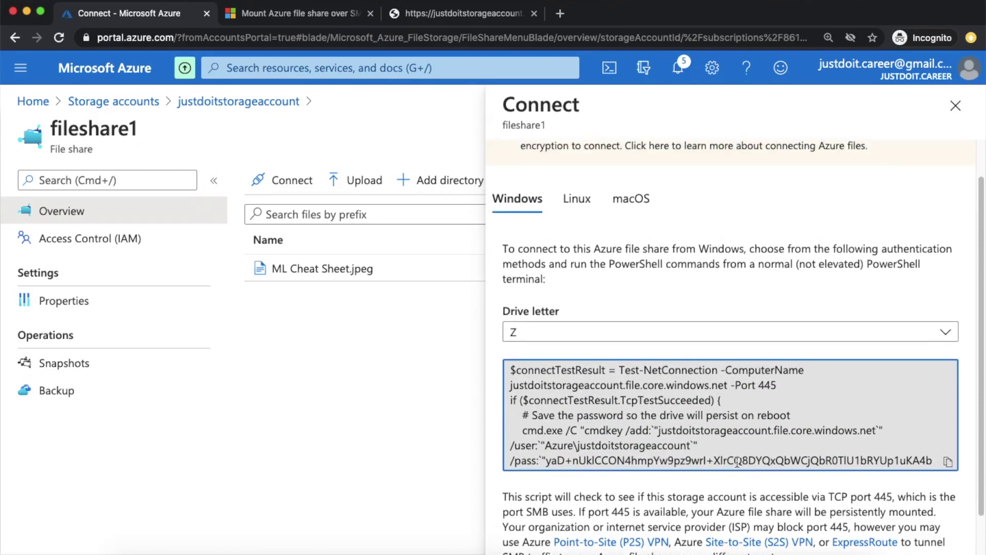
{"action": "scroll", "coordinate": [706, 442], "scroll_direction": "up", "scroll_amount": 1}
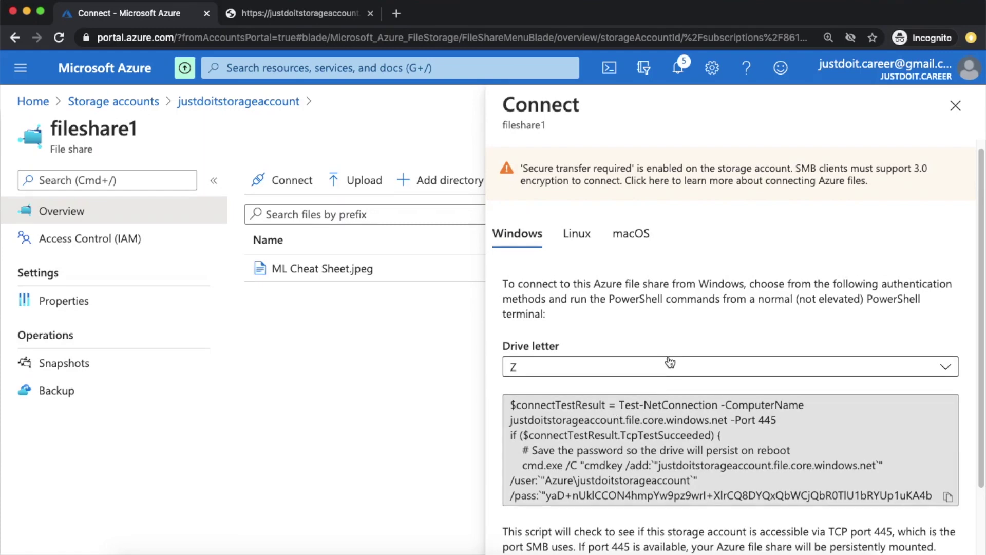
{"action": "left_click", "coordinate": [639, 244]}
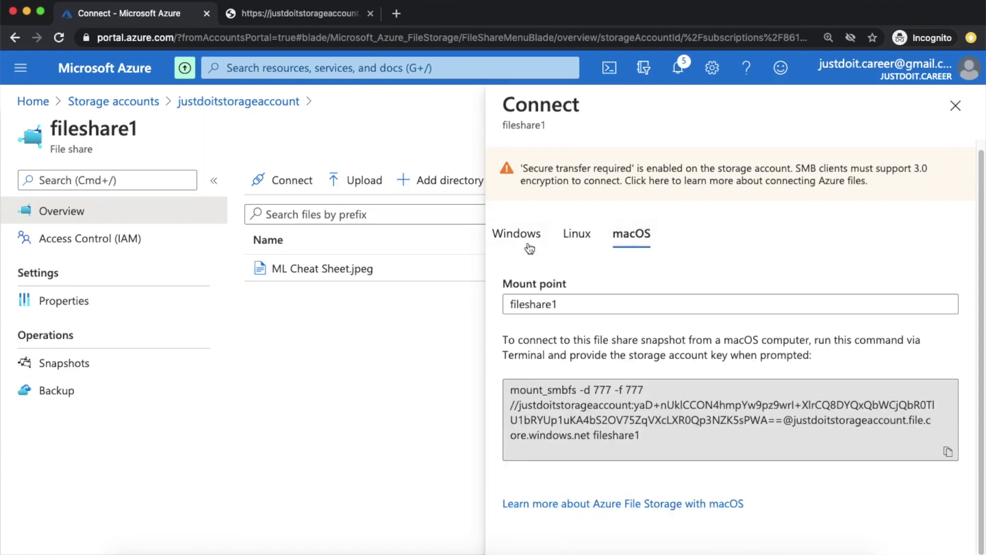
Show the Windows connection script for fileshare1 again, highlight its port number 445 and close the connection instructions
{"action": "left_click", "coordinate": [527, 238]}
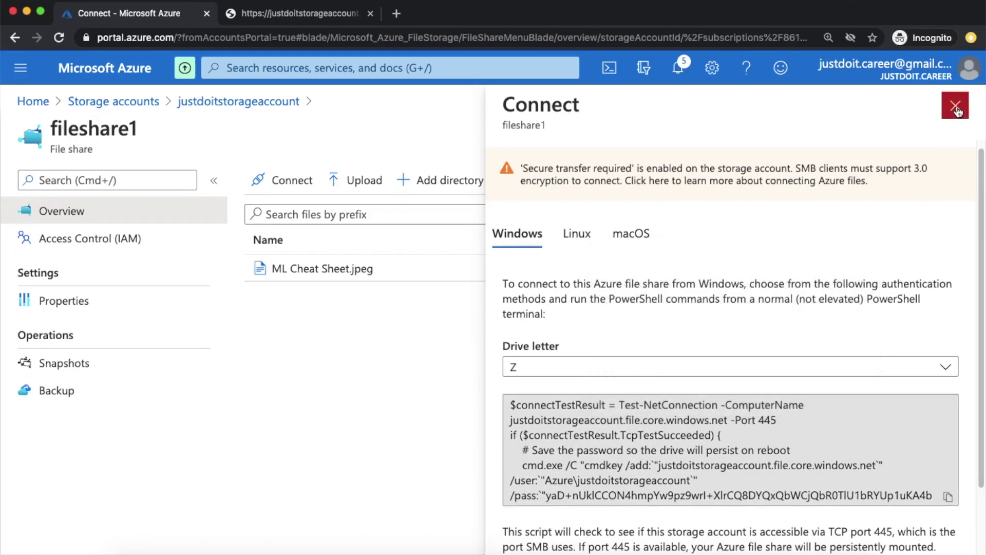
{"action": "left_click", "coordinate": [768, 423]}
{"action": "left_click", "coordinate": [768, 422]}
{"action": "double_click", "coordinate": [768, 422]}
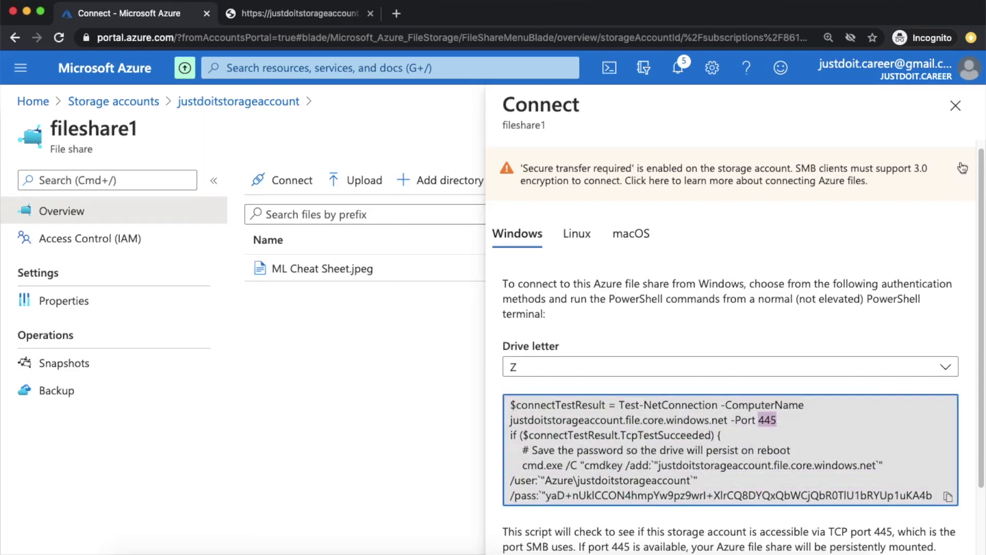
{"action": "left_click", "coordinate": [955, 105]}
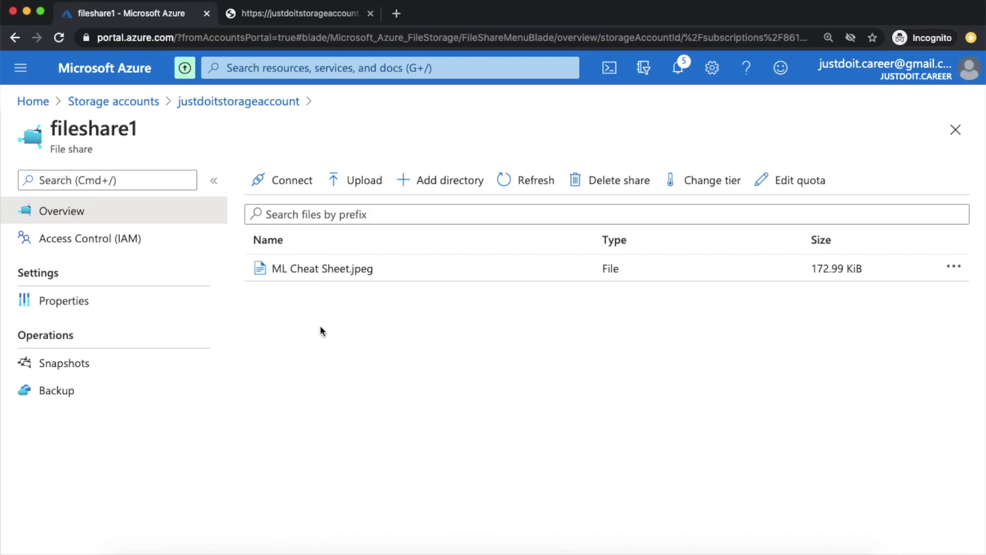
Leave fileshare1, return to the storage account's overview and find the File service section among its services
{"action": "left_click", "coordinate": [955, 129]}
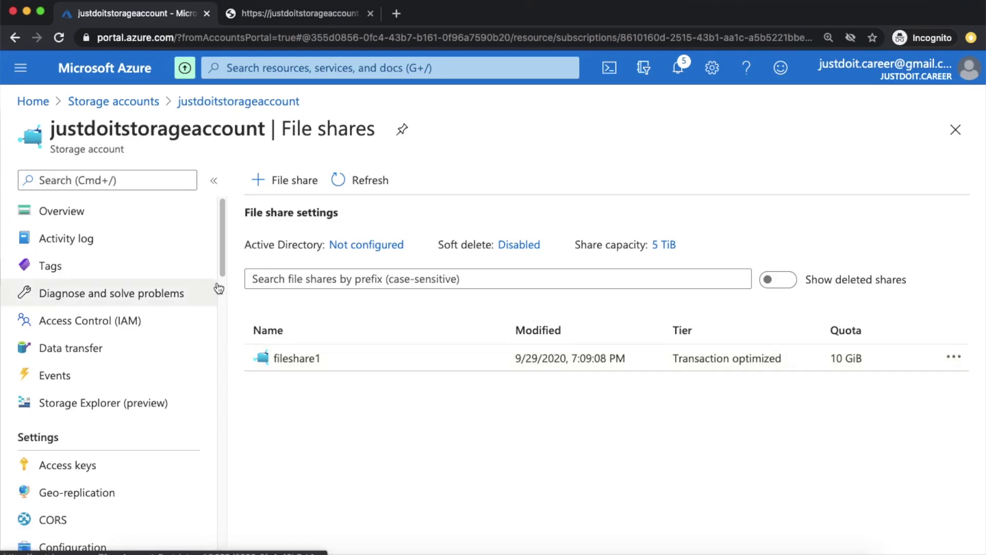
{"action": "left_click", "coordinate": [112, 221]}
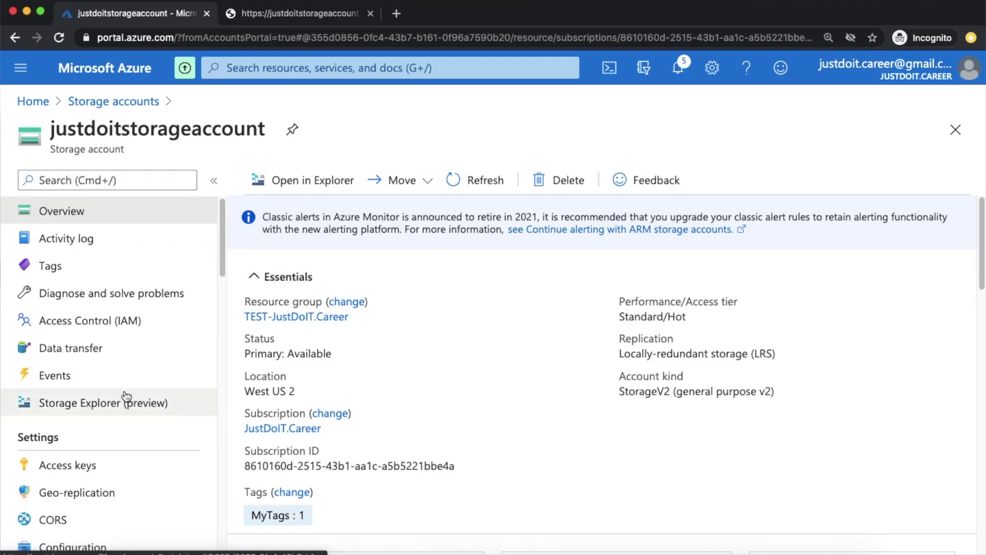
{"action": "scroll", "coordinate": [126, 398], "scroll_direction": "down", "scroll_amount": 6}
{"action": "scroll", "coordinate": [127, 395], "scroll_direction": "down", "scroll_amount": 8}
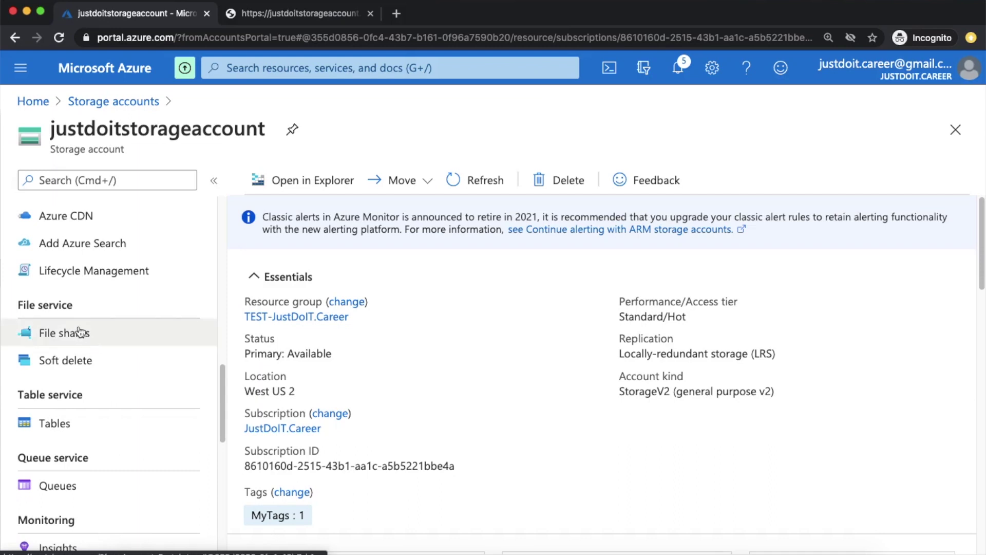
{"action": "triple_click", "coordinate": [32, 307]}
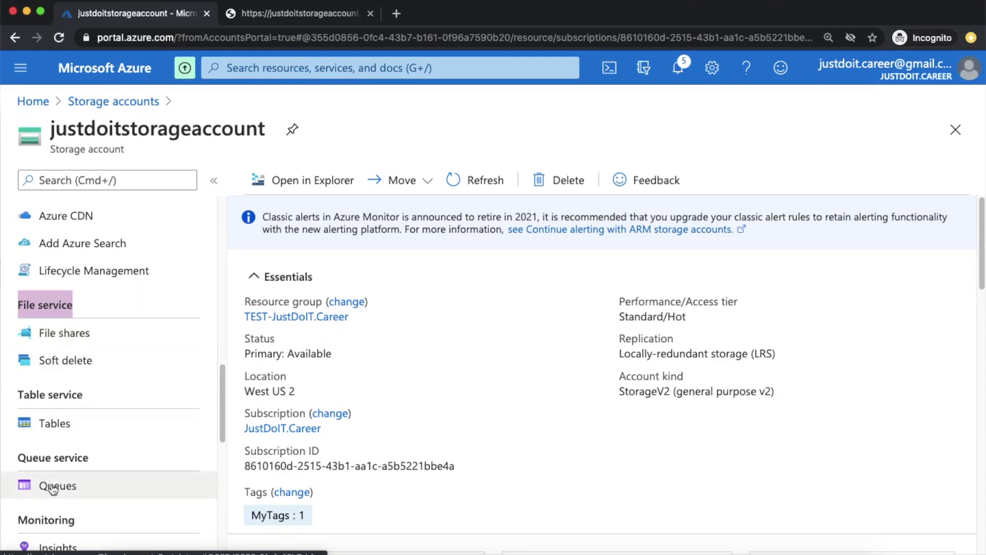
Create a table named table1 in the storage account's Table service
{"action": "left_click", "coordinate": [54, 424]}
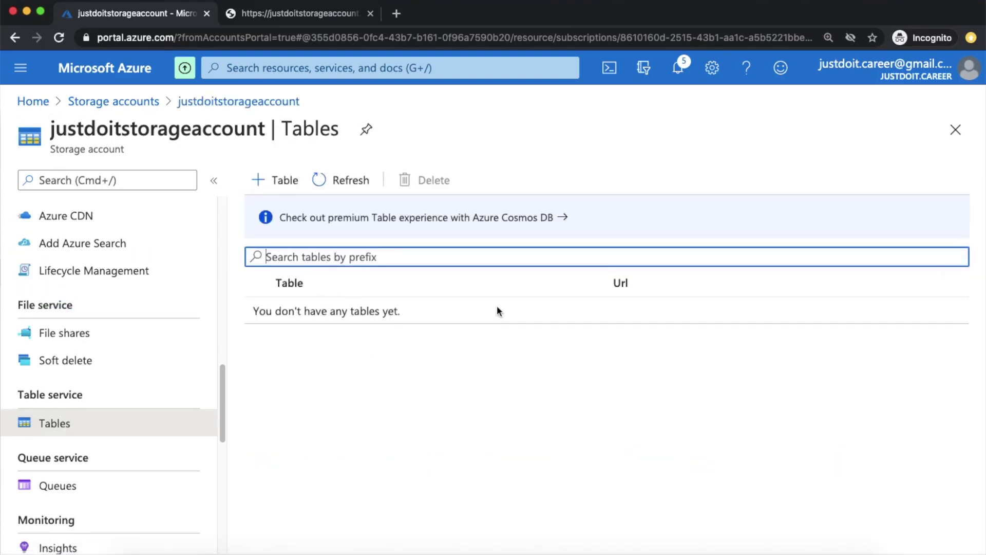
{"action": "left_click", "coordinate": [266, 181]}
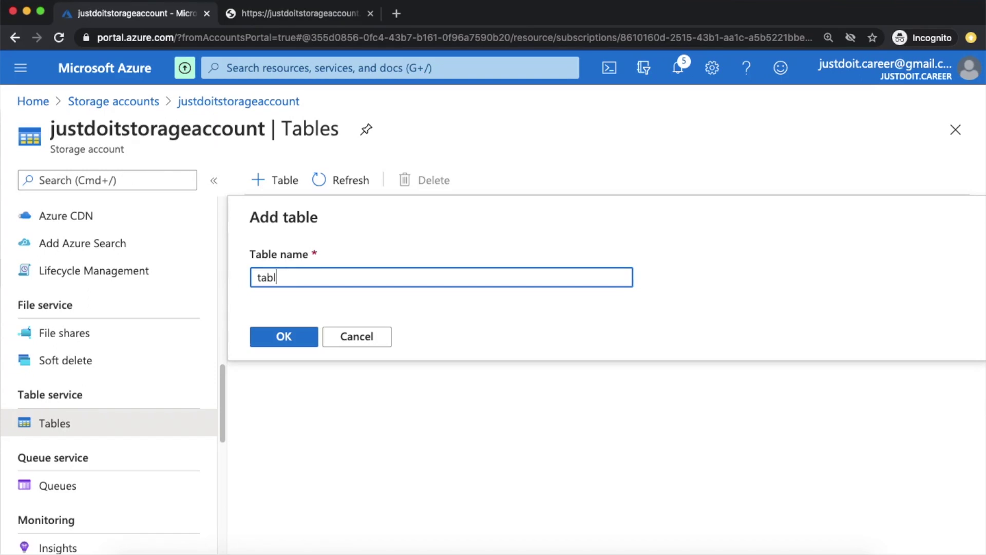
{"action": "left_click", "coordinate": [292, 337]}
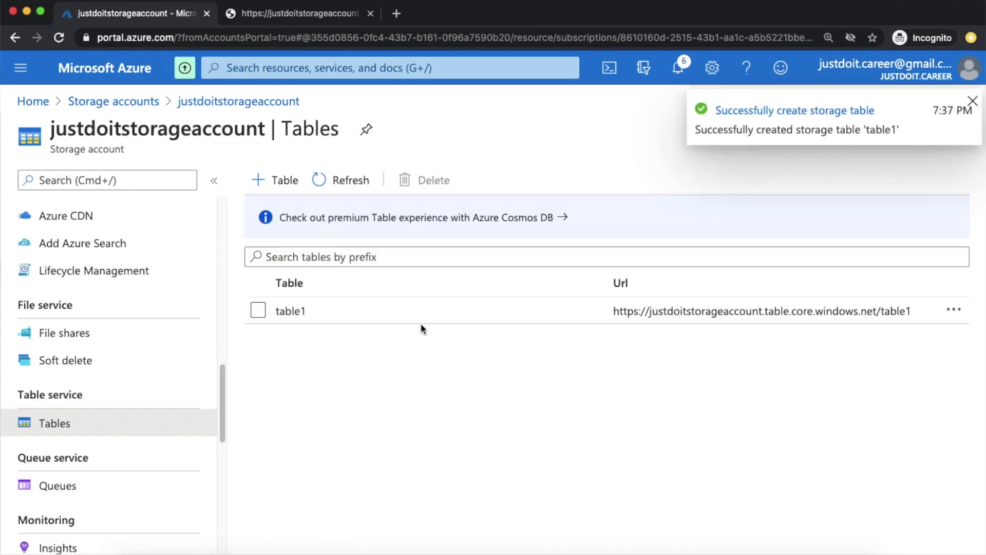
Select table1, copy its URL and check which actions are available for it
{"action": "left_click", "coordinate": [303, 313]}
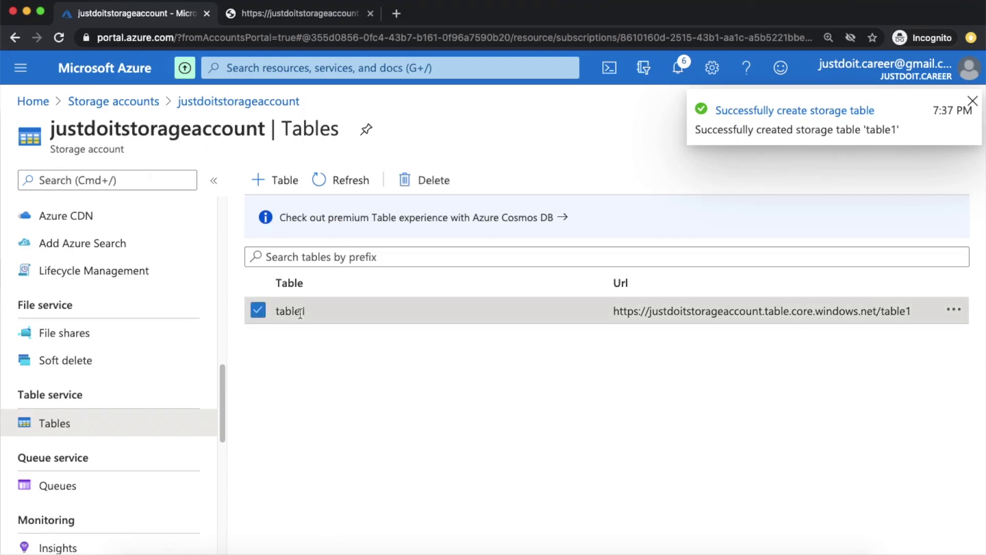
{"action": "left_click", "coordinate": [300, 313]}
{"action": "double_click", "coordinate": [667, 310]}
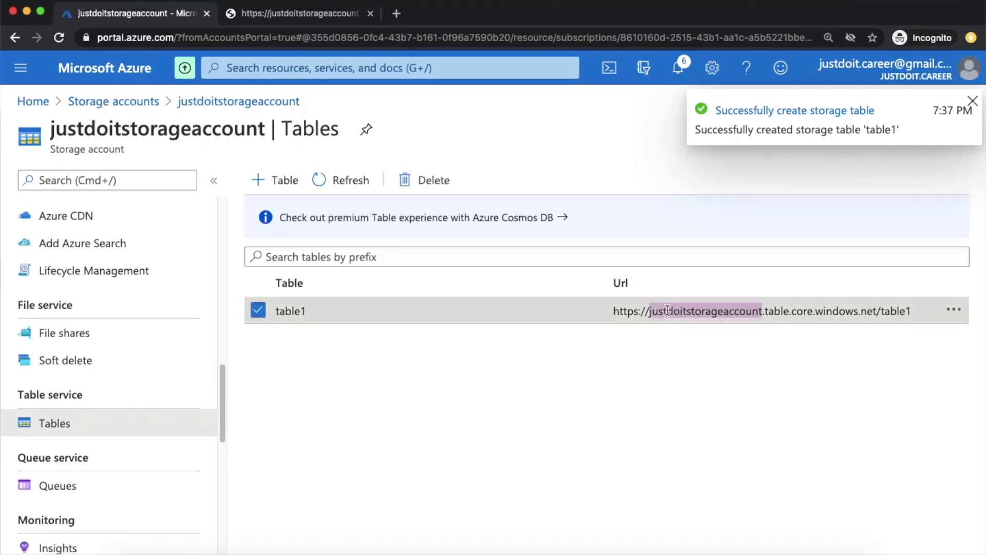
{"action": "triple_click", "coordinate": [667, 310]}
{"action": "key", "text": "ctrl+c"}
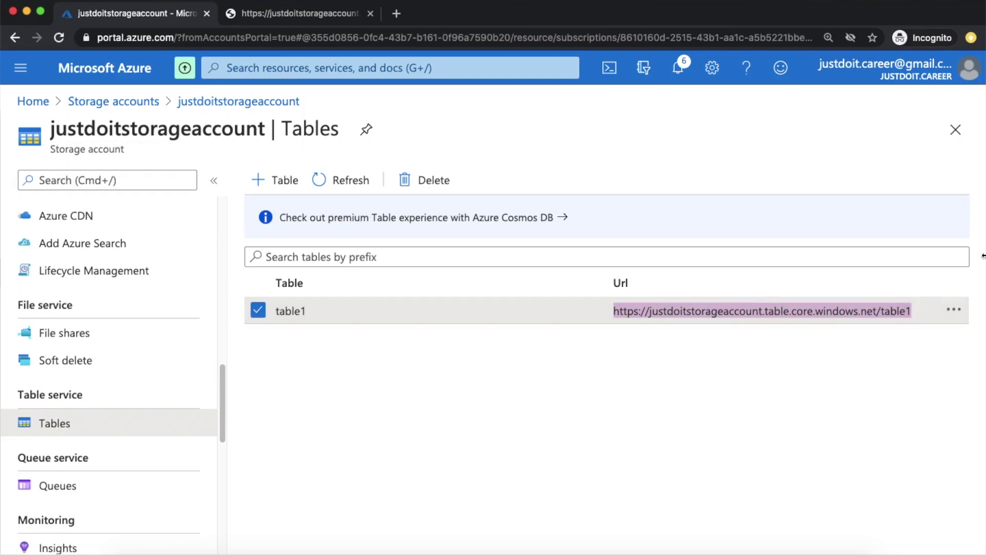
{"action": "left_click", "coordinate": [954, 312]}
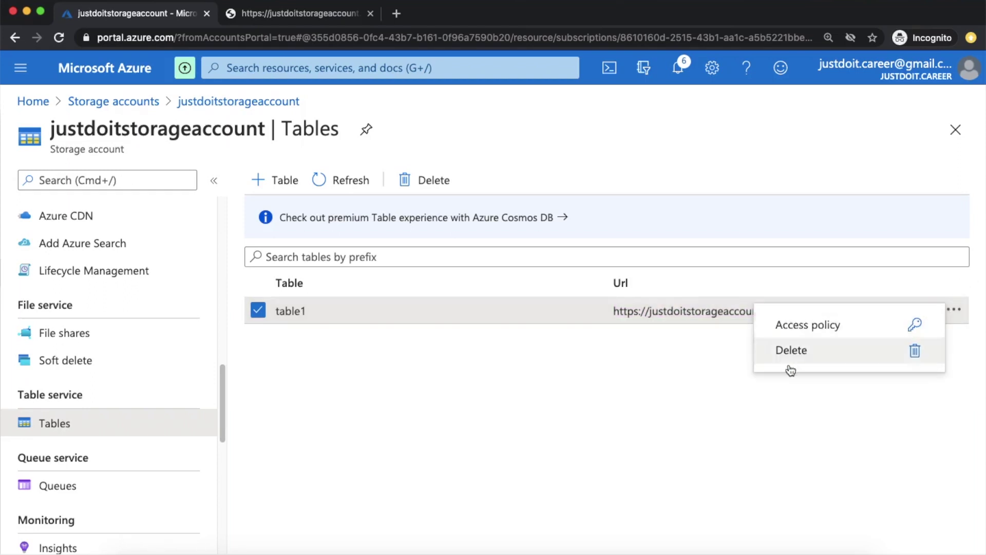
{"action": "left_click", "coordinate": [665, 418]}
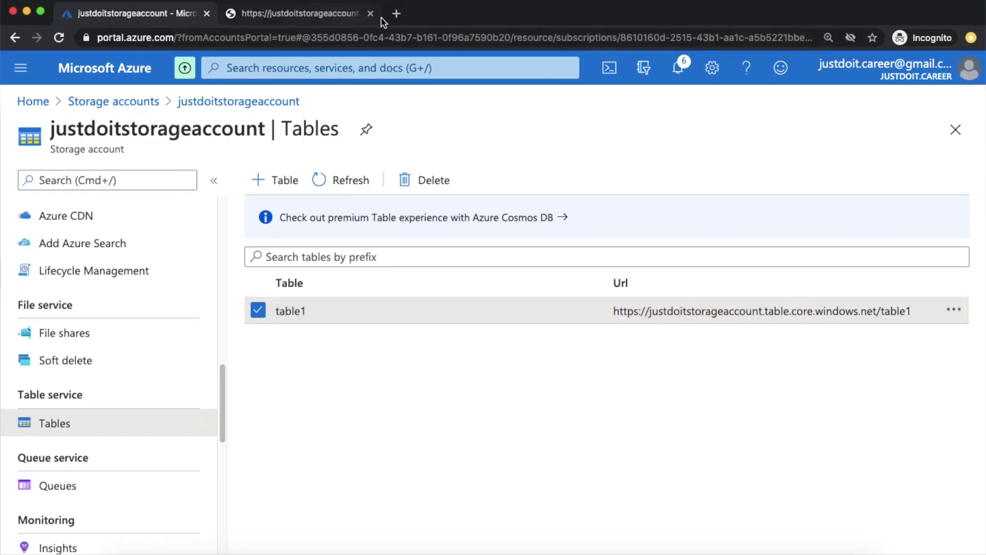
Search the web for "storage explorer download" in a new browser tab and download Azure Storage Explorer for macOS
{"action": "left_click", "coordinate": [396, 13]}
{"action": "key", "text": "ctrl+v"}
{"action": "key", "text": "Return"}
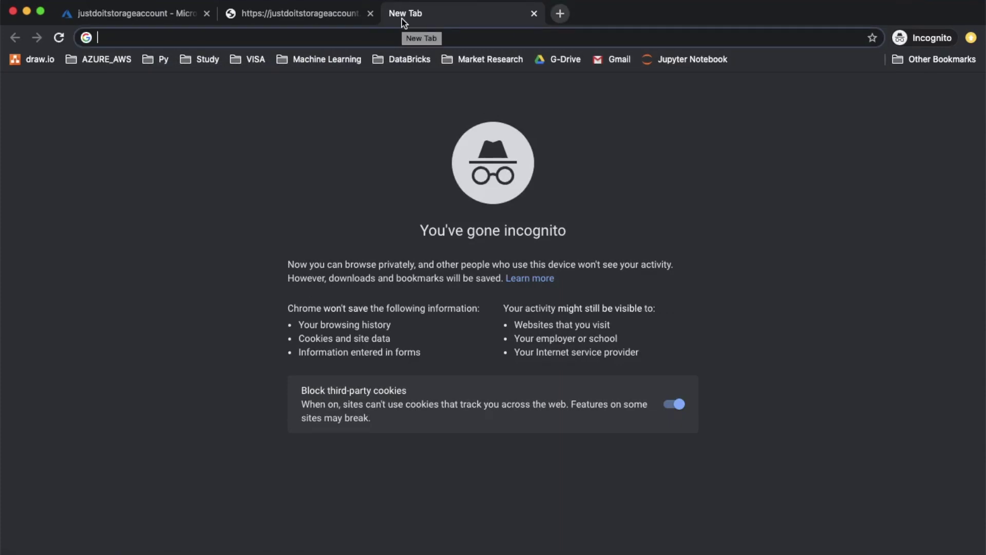
{"action": "type", "text": "storage"}
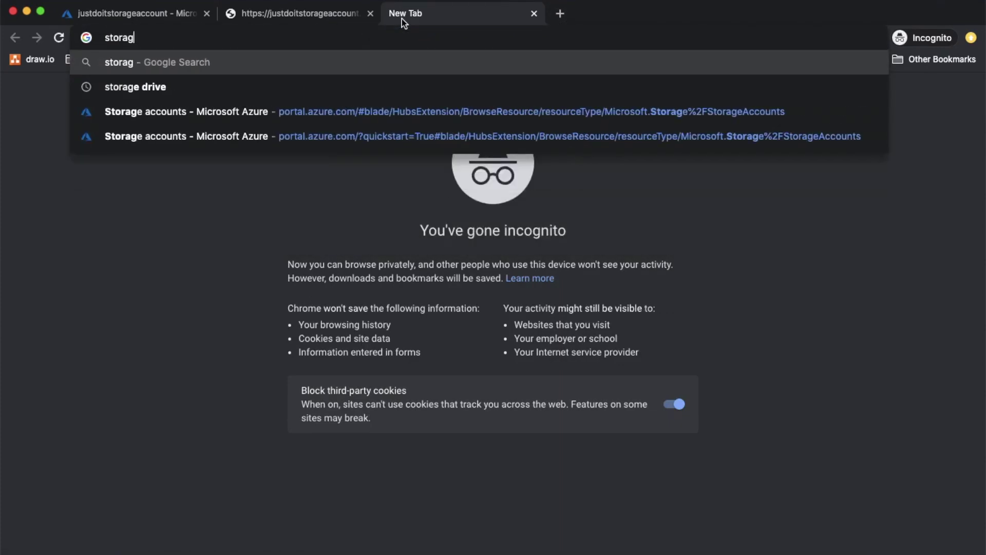
{"action": "key", "text": "BackSpace"}
{"action": "type", "text": "e ex"}
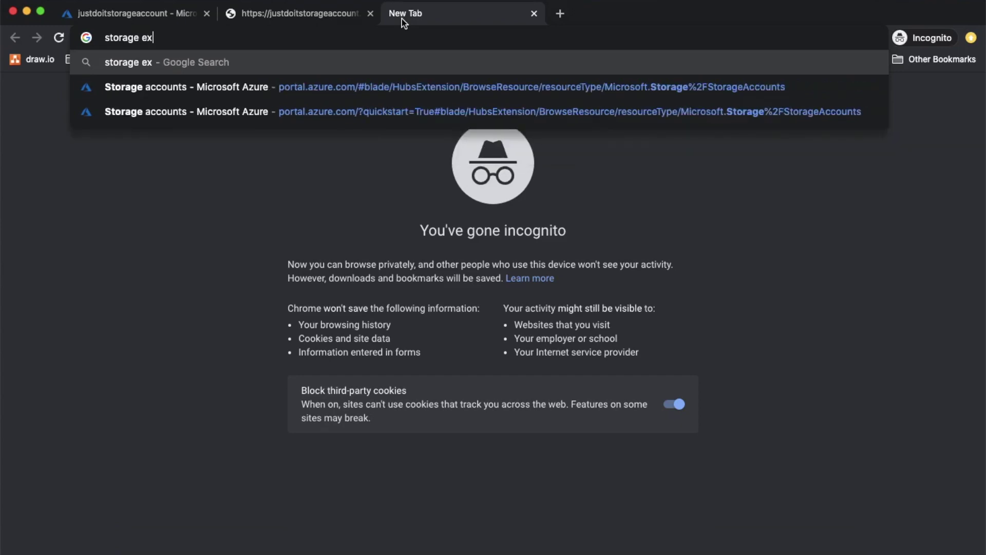
{"action": "type", "text": "plorer download"}
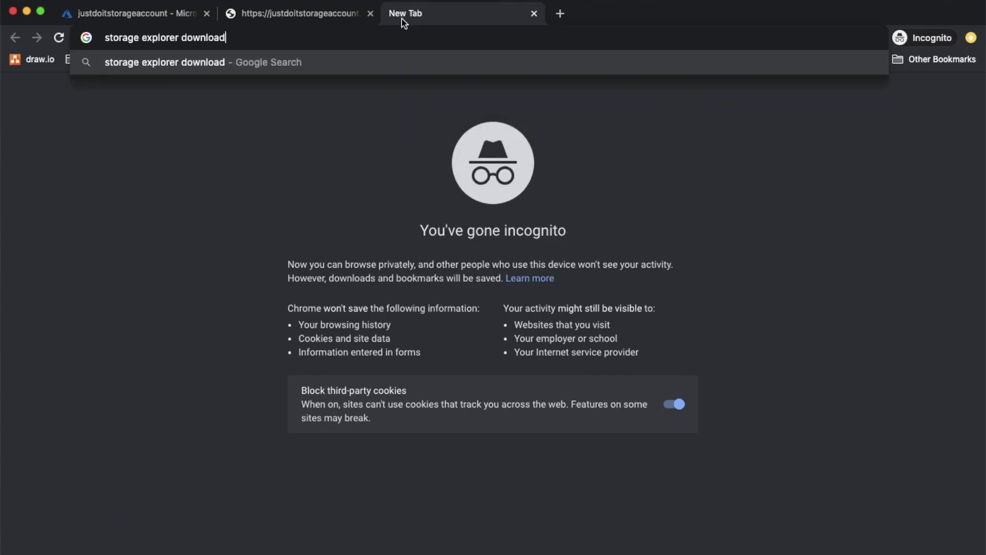
{"action": "key", "text": "Return"}
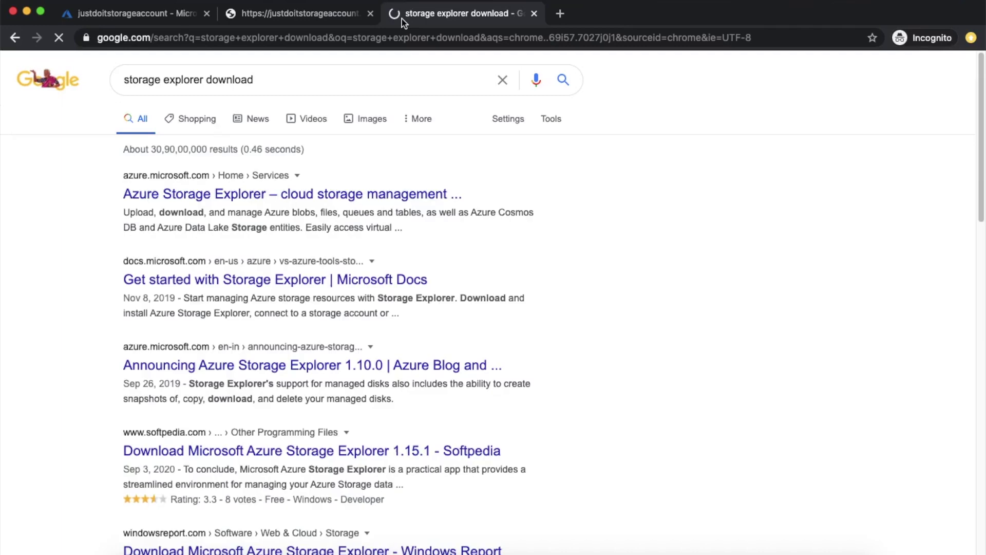
{"action": "left_click", "coordinate": [239, 198]}
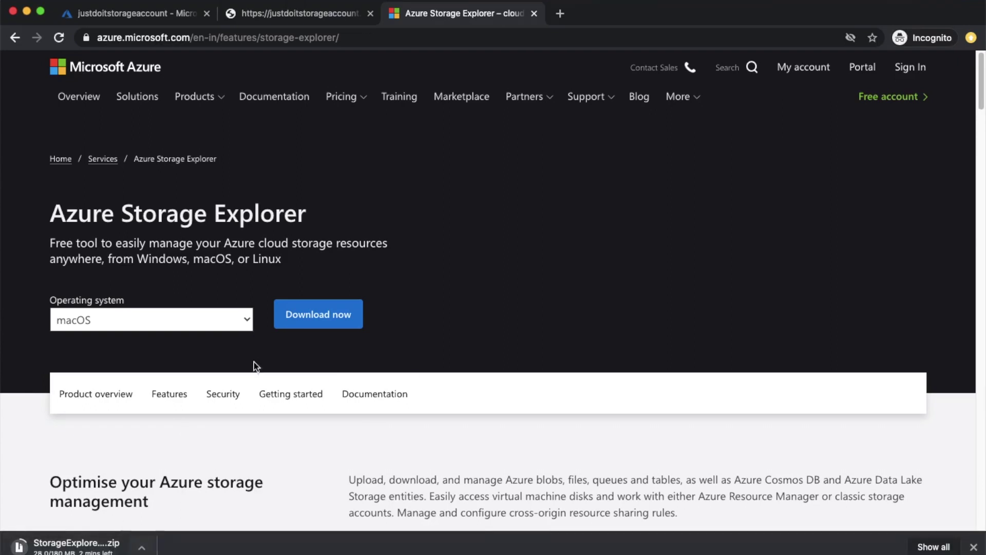
Switch back to the Azure portal, check table1 in Storage Explorer (preview) and create a queue named queueapp1
{"action": "left_click", "coordinate": [138, 15]}
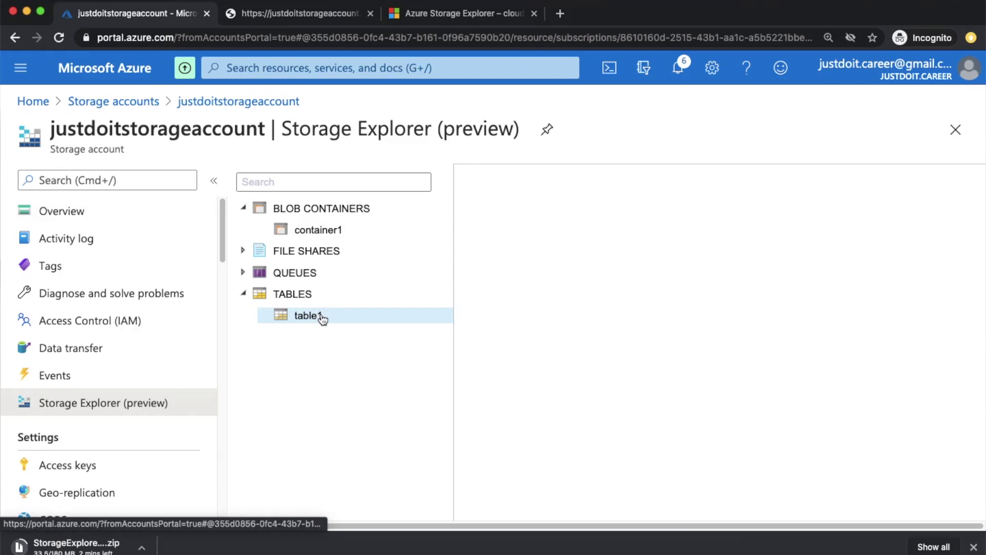
{"action": "scroll", "coordinate": [75, 264], "scroll_direction": "down", "scroll_amount": 10}
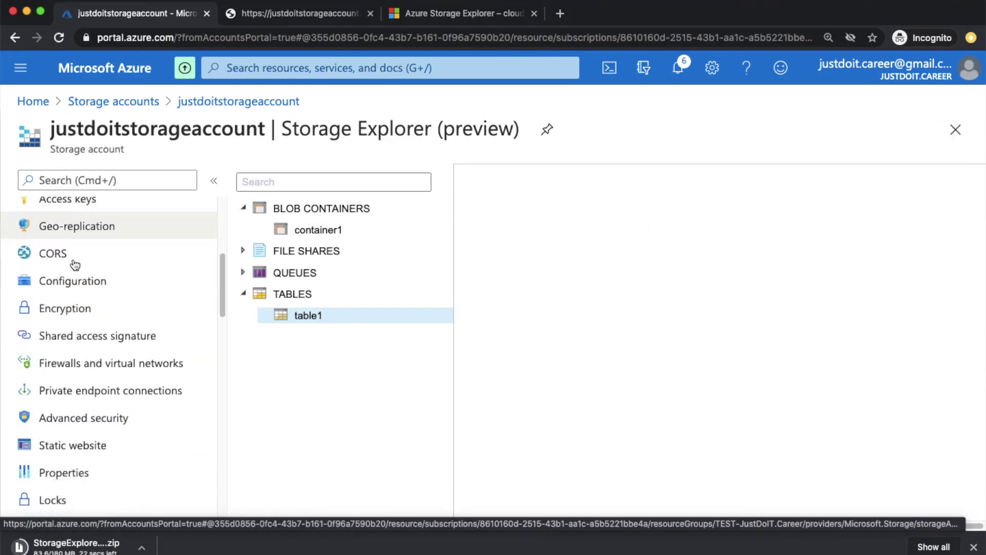
{"action": "scroll", "coordinate": [74, 265], "scroll_direction": "down", "scroll_amount": 5}
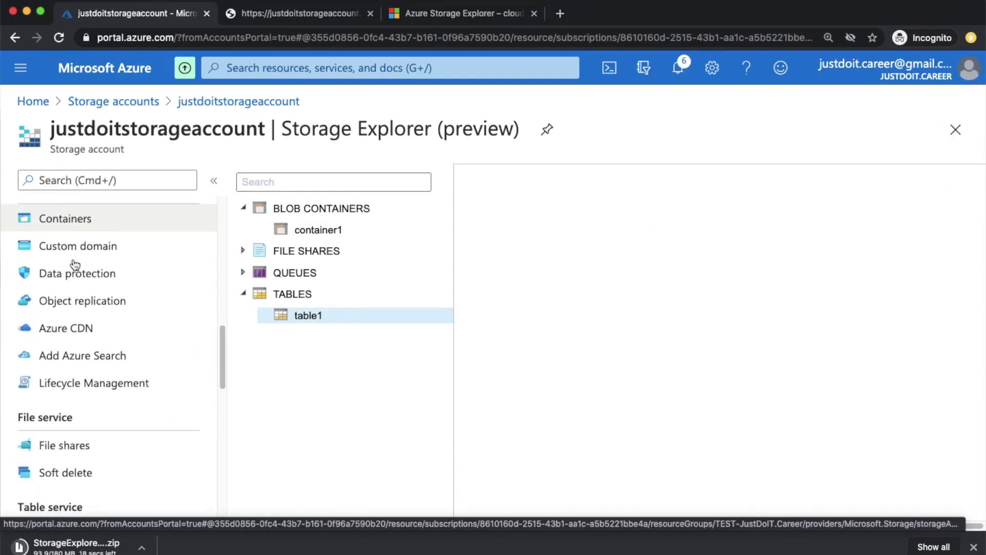
{"action": "scroll", "coordinate": [97, 378], "scroll_direction": "down", "scroll_amount": 3}
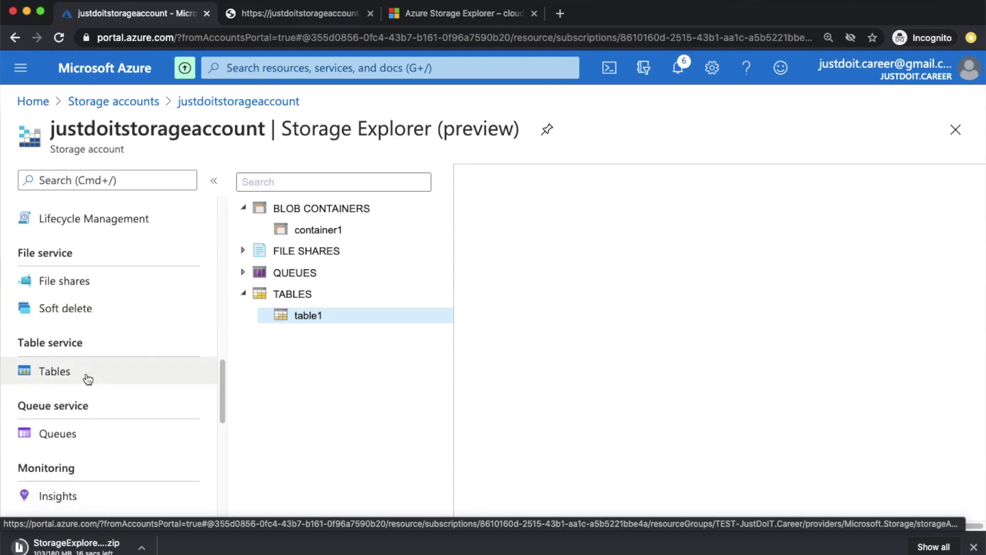
{"action": "left_click", "coordinate": [72, 445]}
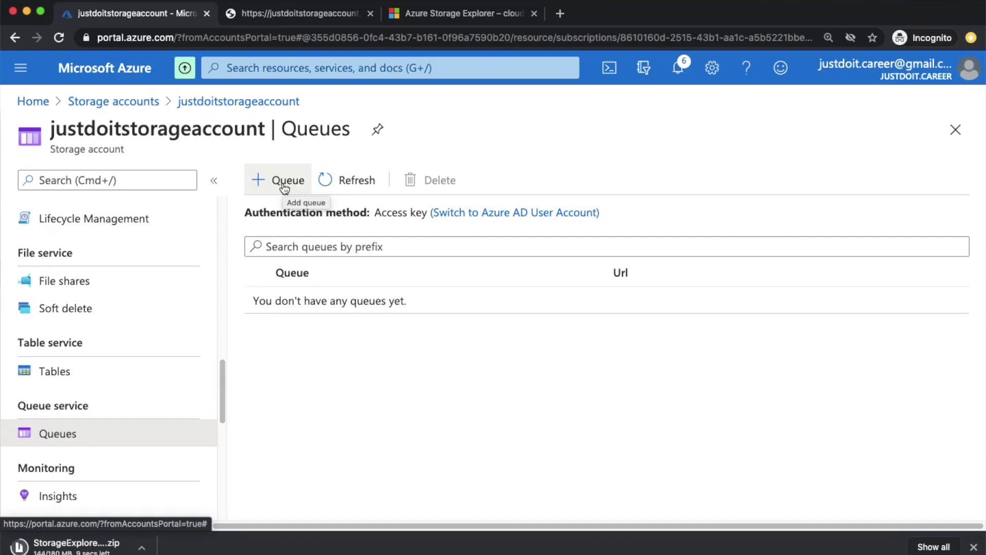
{"action": "left_click", "coordinate": [284, 189]}
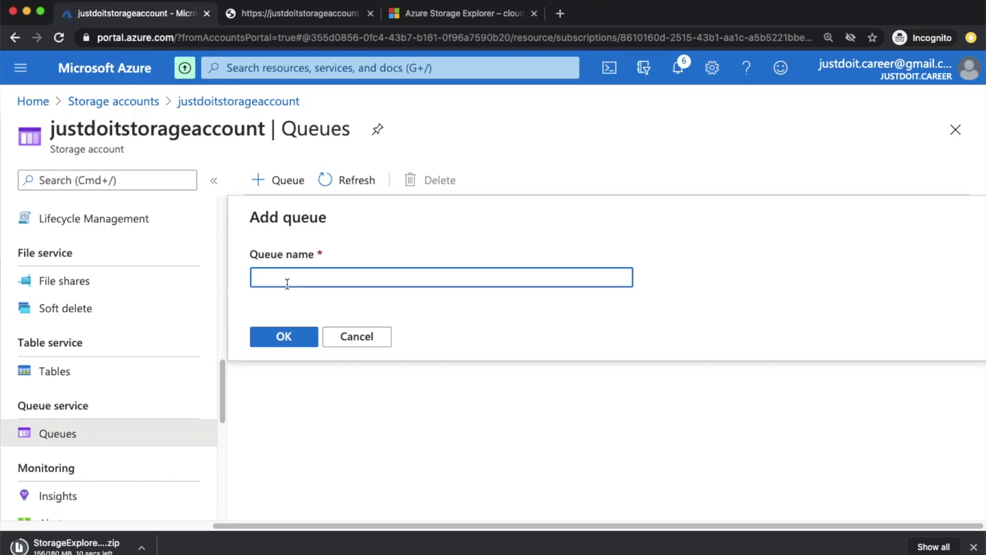
{"action": "type", "text": "queue"}
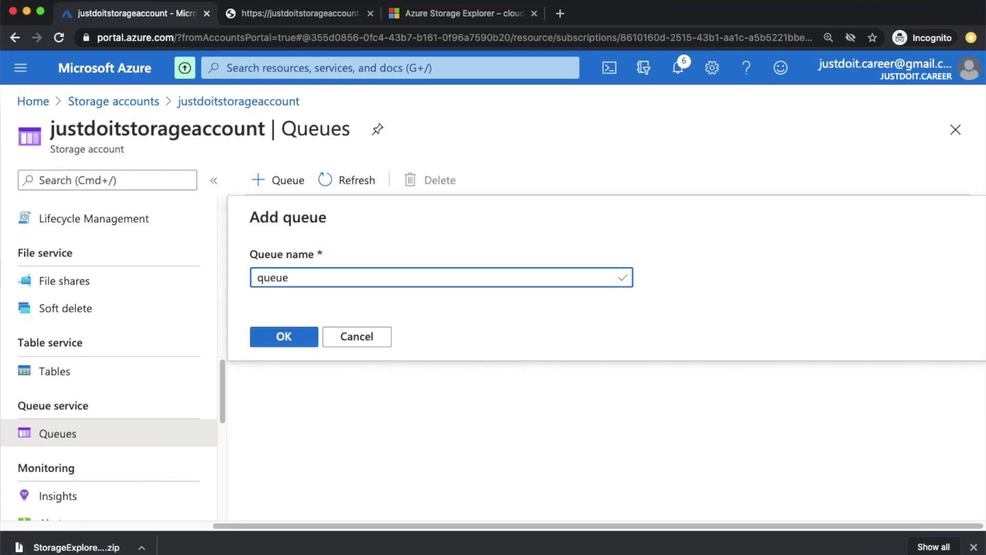
{"action": "type", "text": "app1"}
{"action": "left_click", "coordinate": [279, 339]}
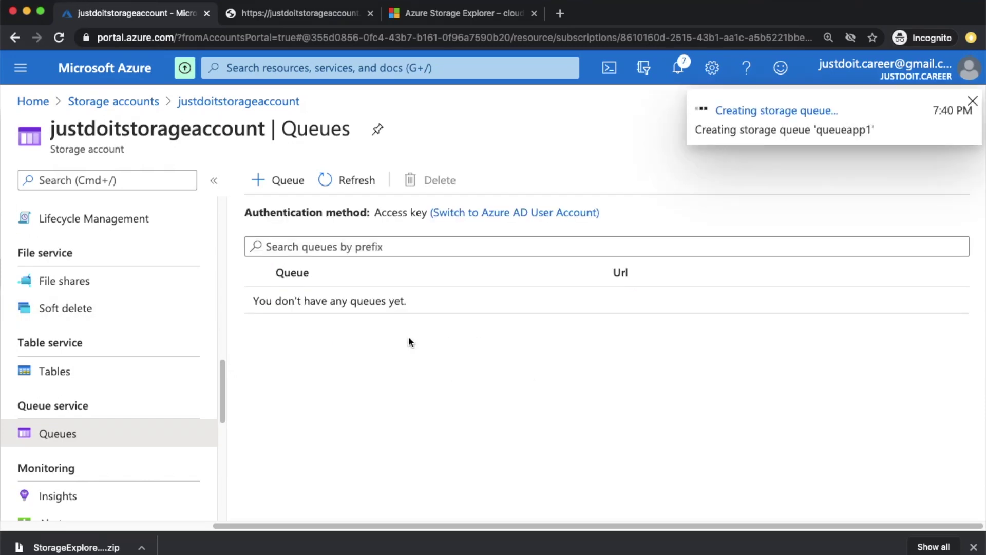
Add the message "Message1 - Error" to queueapp1 and review that message's properties
{"action": "left_click", "coordinate": [322, 300]}
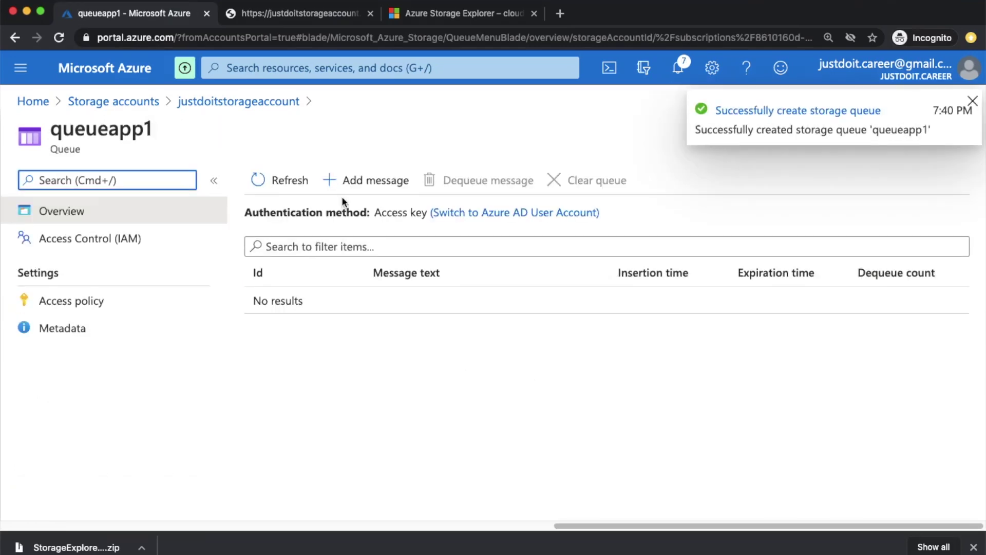
{"action": "left_click", "coordinate": [381, 190]}
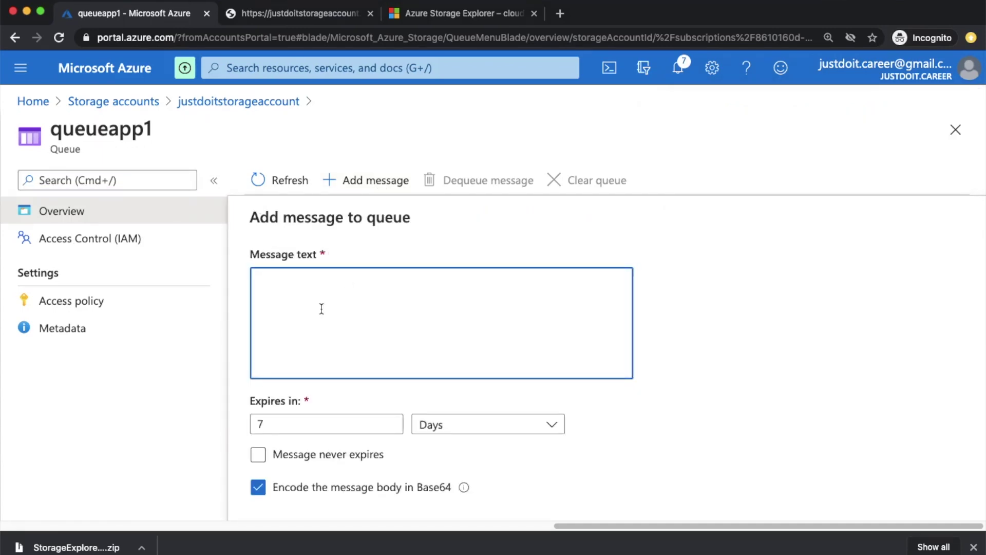
{"action": "type", "text": "Message1 - Error"}
{"action": "left_click", "coordinate": [304, 279]}
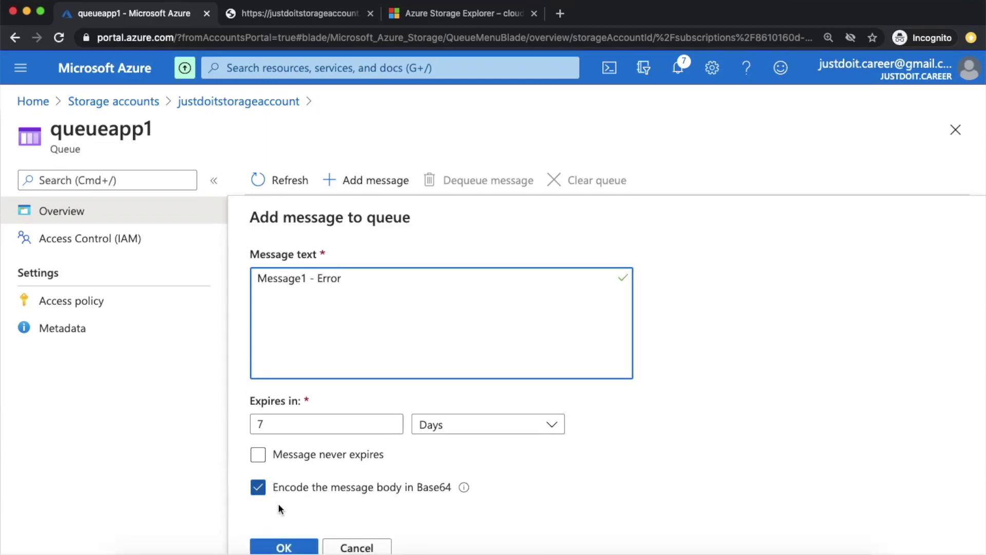
{"action": "left_click", "coordinate": [283, 547]}
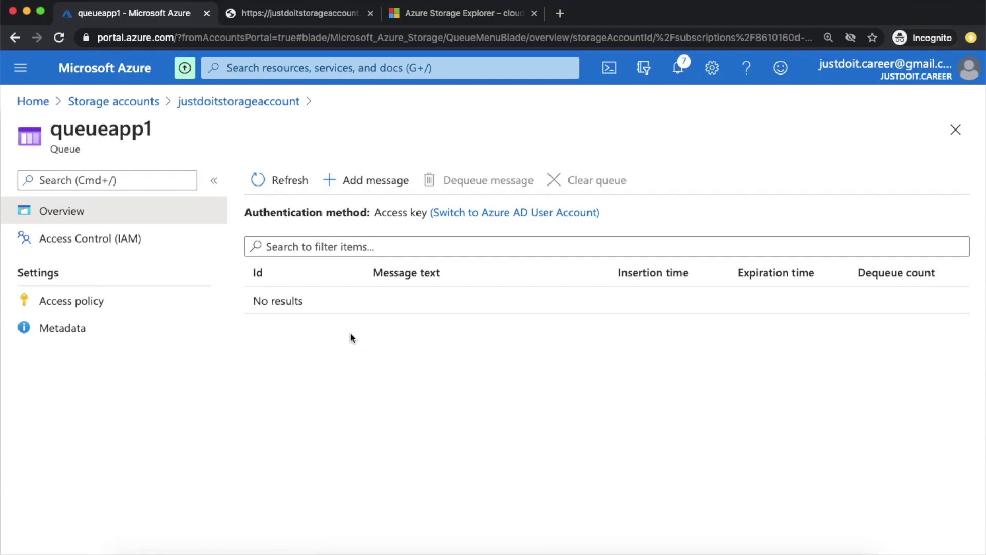
{"action": "left_click", "coordinate": [302, 307]}
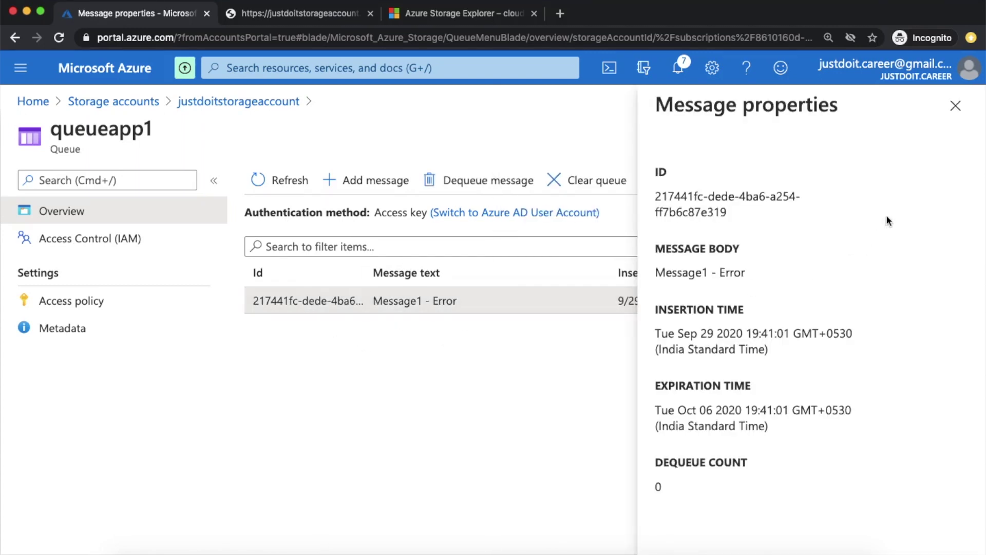
{"action": "left_click", "coordinate": [955, 106]}
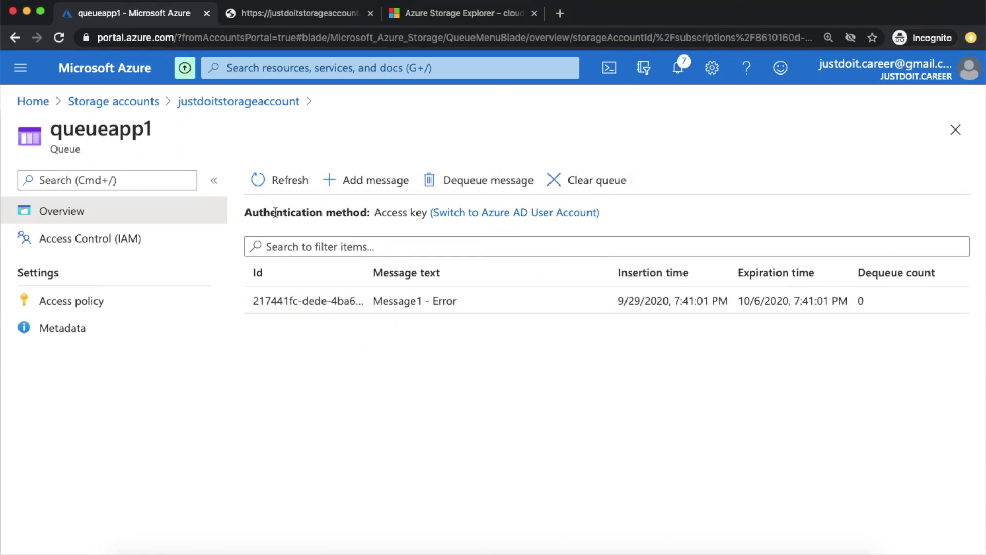
Start another message for queueapp1, change its text to "Message2 - Error" and check the available expiry time units
{"action": "left_click", "coordinate": [354, 183]}
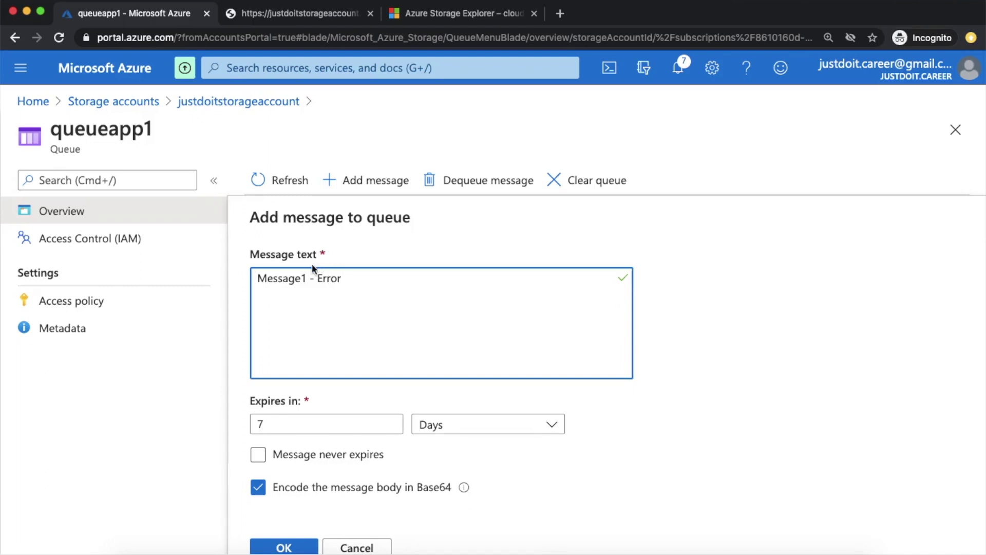
{"action": "left_click", "coordinate": [303, 277]}
{"action": "key", "text": "BackSpace"}
{"action": "type", "text": "2"}
{"action": "double_click", "coordinate": [314, 424]}
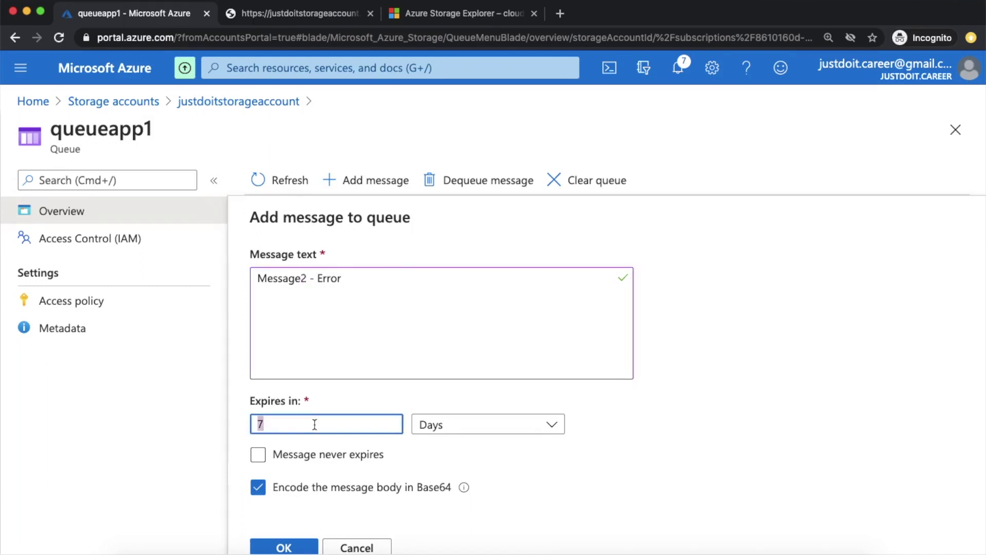
{"action": "left_click", "coordinate": [438, 422]}
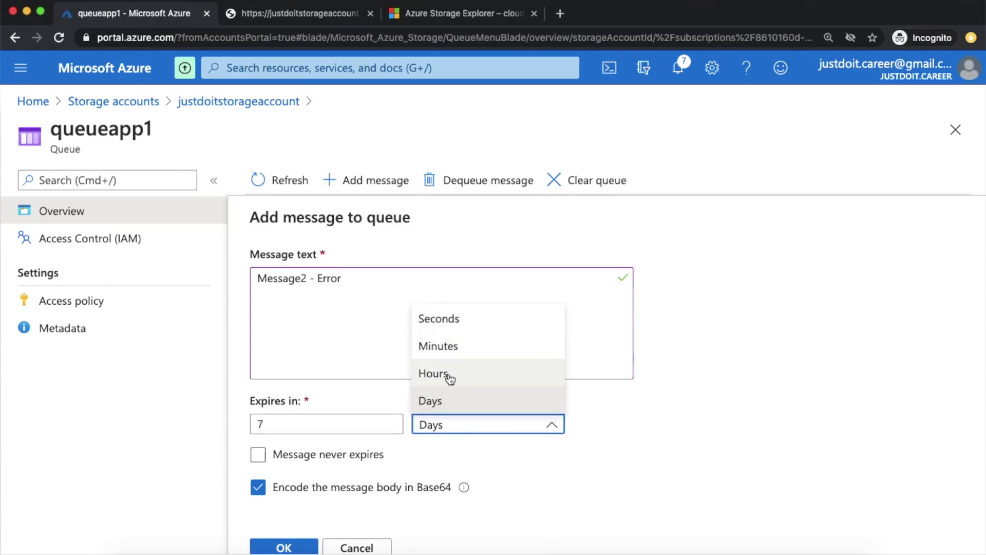
{"action": "left_click", "coordinate": [332, 351]}
{"action": "left_click", "coordinate": [273, 425]}
Reword the message as "Message2 - Passed", add it to queueapp1 with the 7-day expiry and close the queue
{"action": "double_click", "coordinate": [328, 278]}
{"action": "type", "text": "pass"}
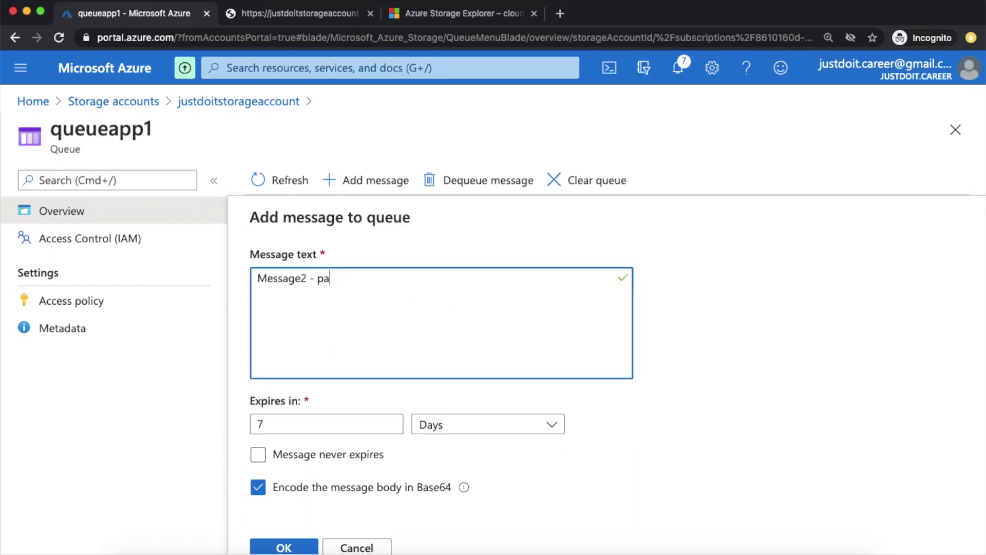
{"action": "key", "text": "BackSpace"}
{"action": "key", "text": "BackSpace"}
{"action": "key", "text": "BackSpace"}
{"action": "key", "text": "BackSpace"}
{"action": "type", "text": "Passed"}
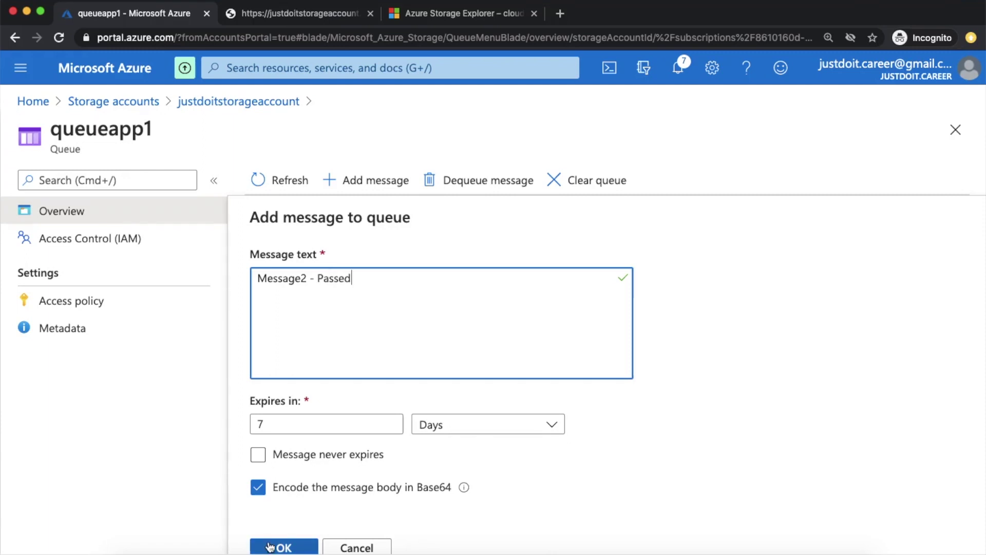
{"action": "left_click", "coordinate": [271, 548]}
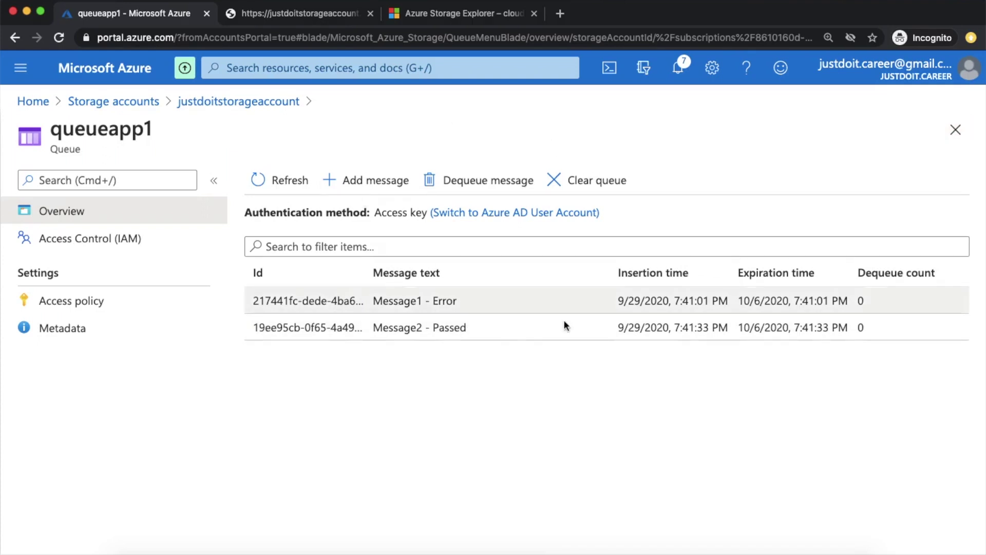
{"action": "left_click", "coordinate": [955, 130]}
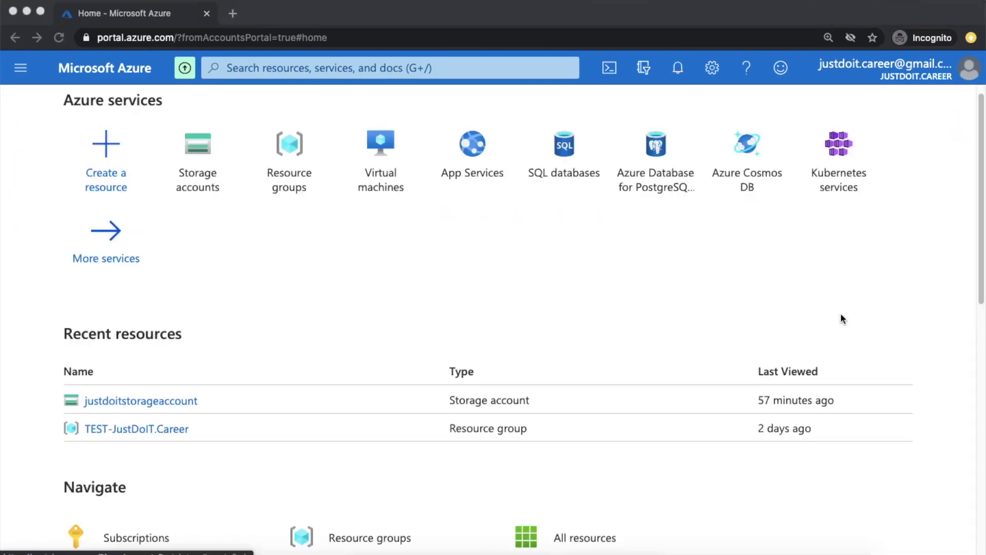